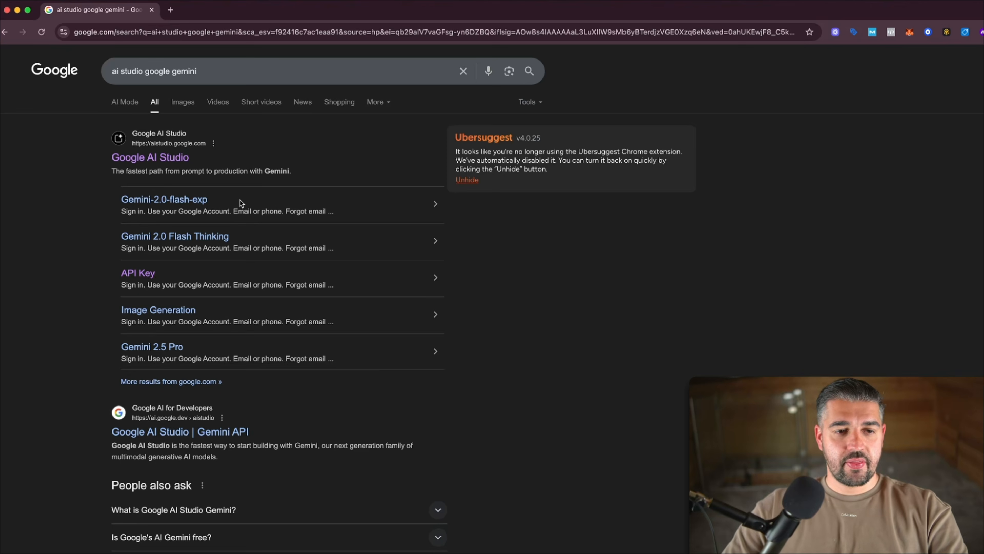
Open Google AI Studio from the search results and load the Try Nano Banana example
click(142, 160)
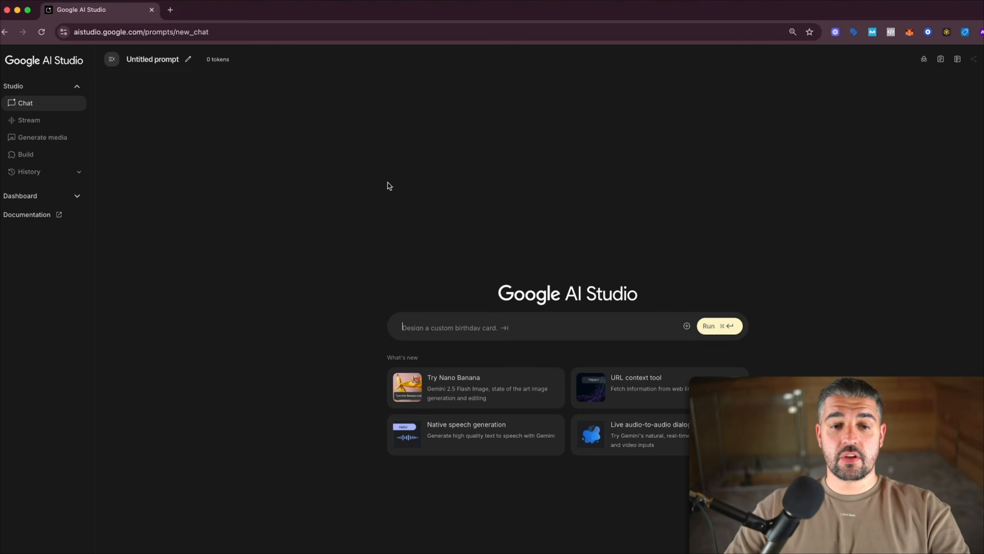
mouse_move(166, 124)
mouse_down()
mouse_move(161, 179)
mouse_move(340, 344)
mouse_up()
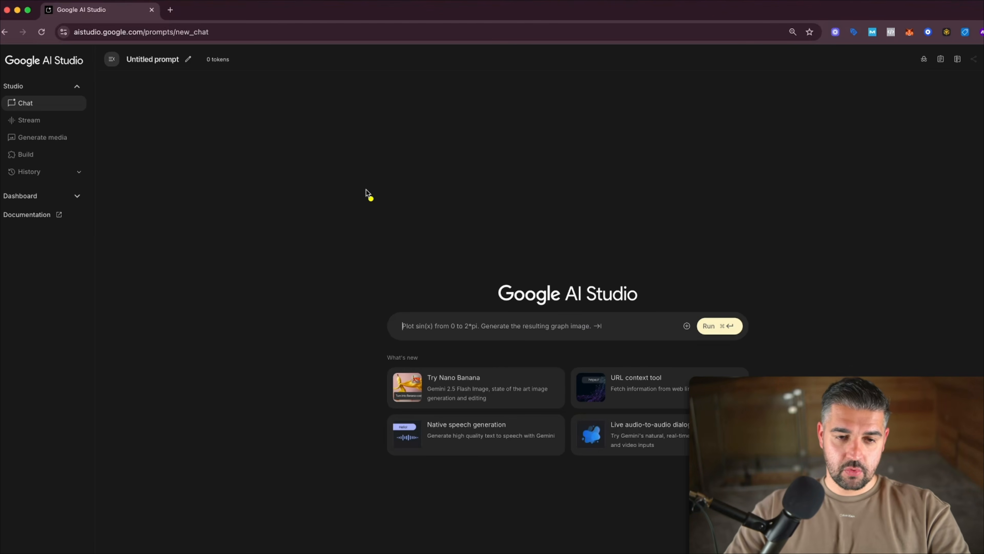
mouse_move(339, 136)
mouse_down()
mouse_move(171, 209)
mouse_move(330, 418)
mouse_move(351, 412)
mouse_move(342, 402)
mouse_up()
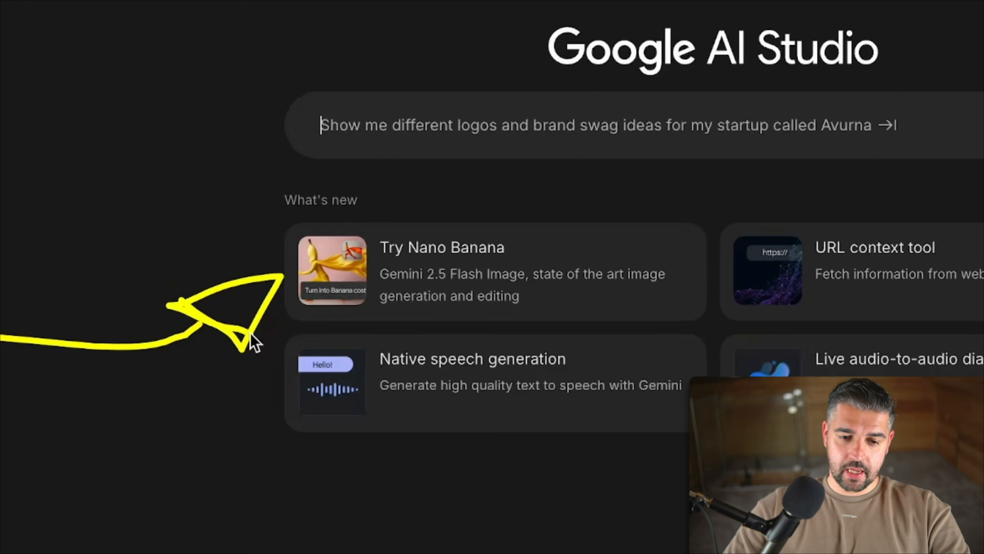
click(459, 265)
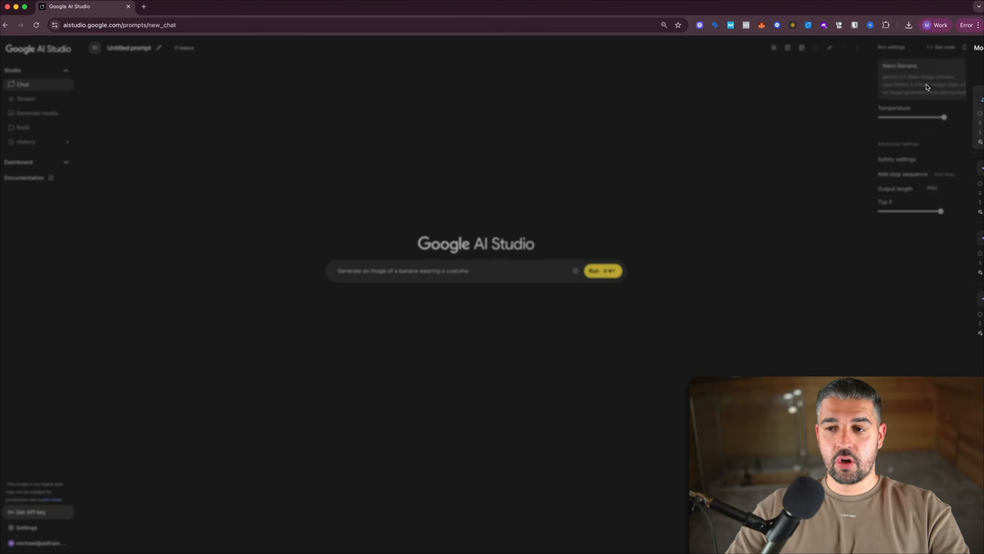
Choose Nano Banana (gemini-2.5-flash-image-preview) from the featured models for the chat
click(926, 89)
click(872, 256)
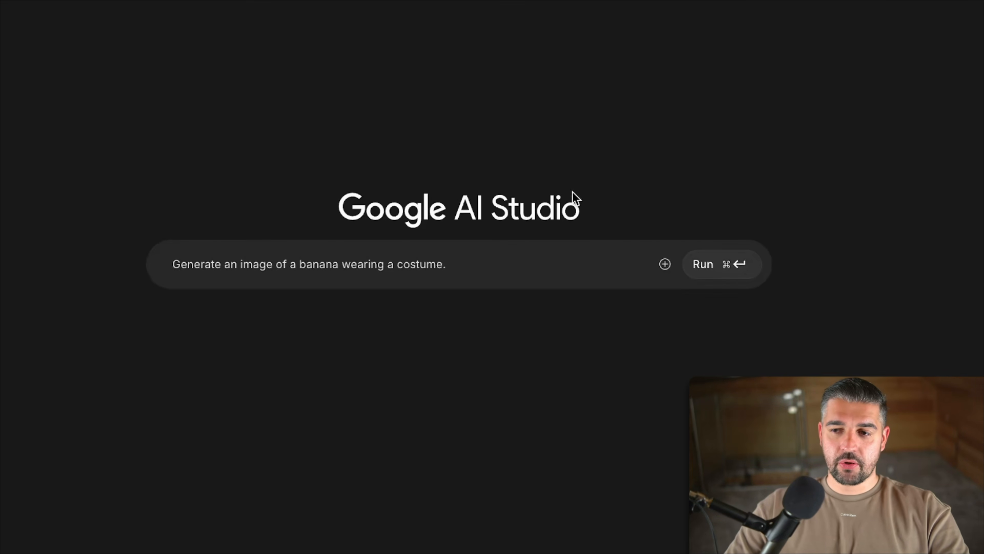
drag(477, 264, 80, 265)
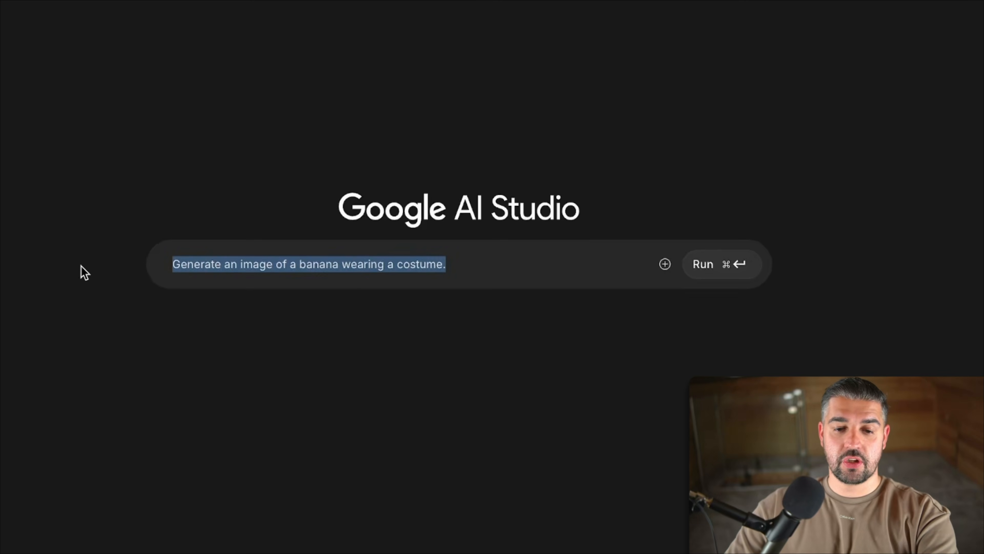
click(31, 80)
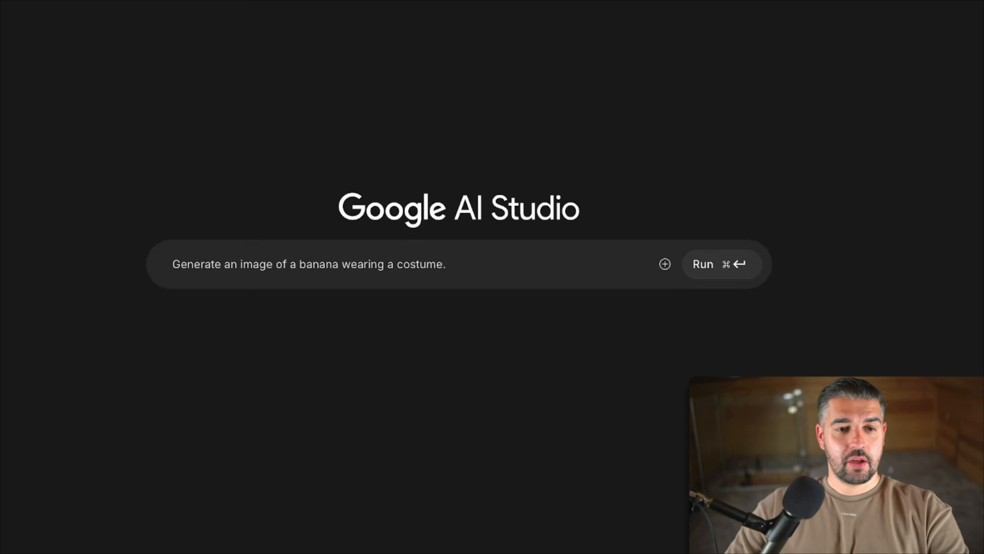
click(910, 90)
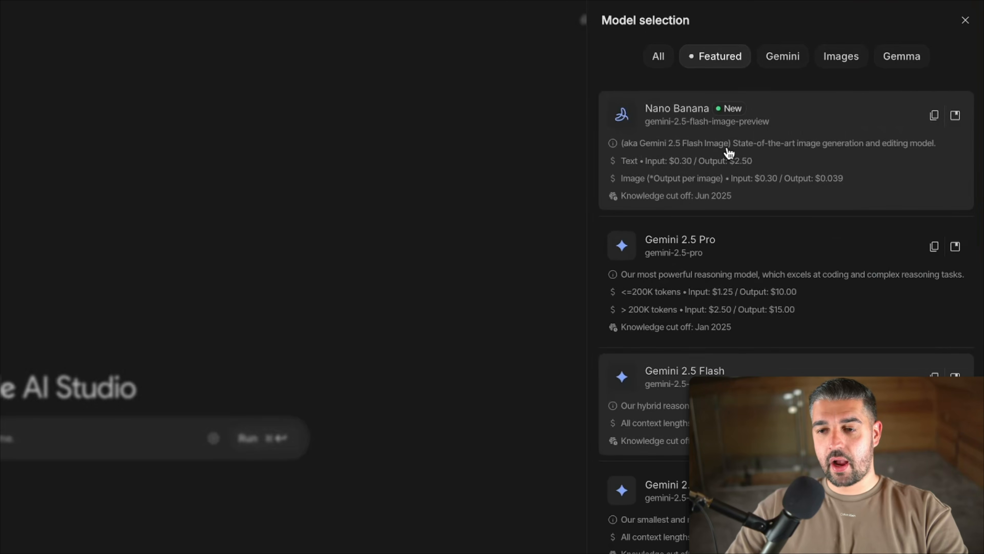
click(864, 150)
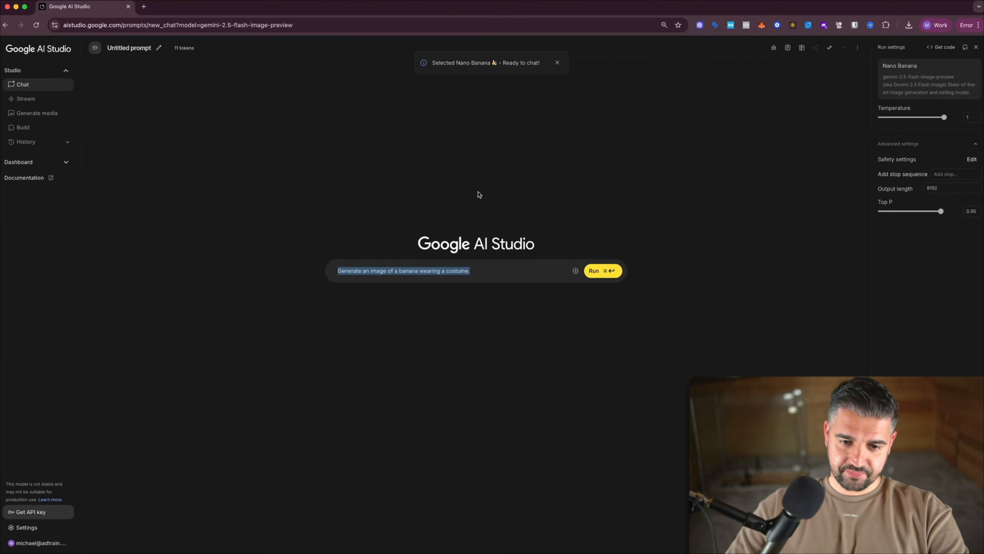
Run the prompt "Generate an image of a banana wearing a costume." and view the generated image enlarged
click(71, 309)
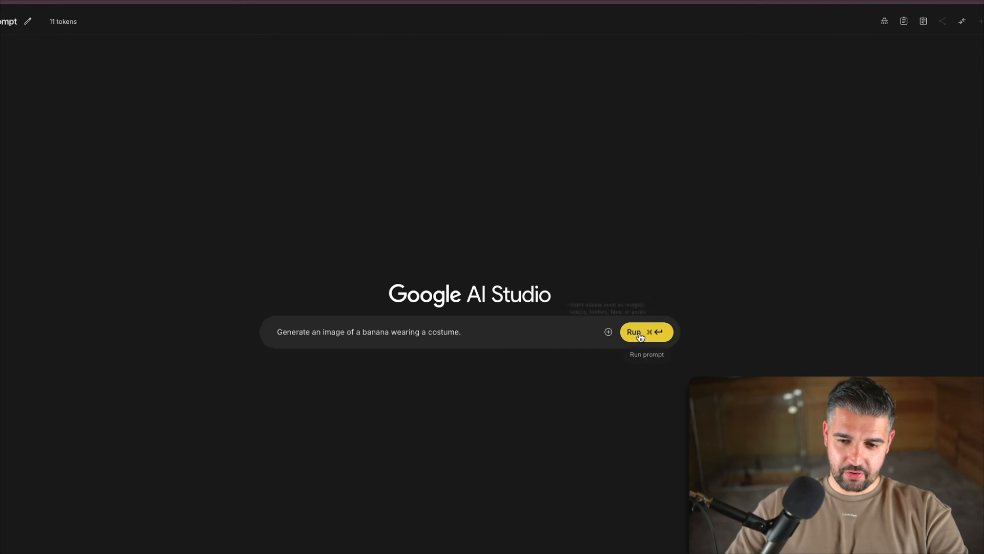
click(603, 271)
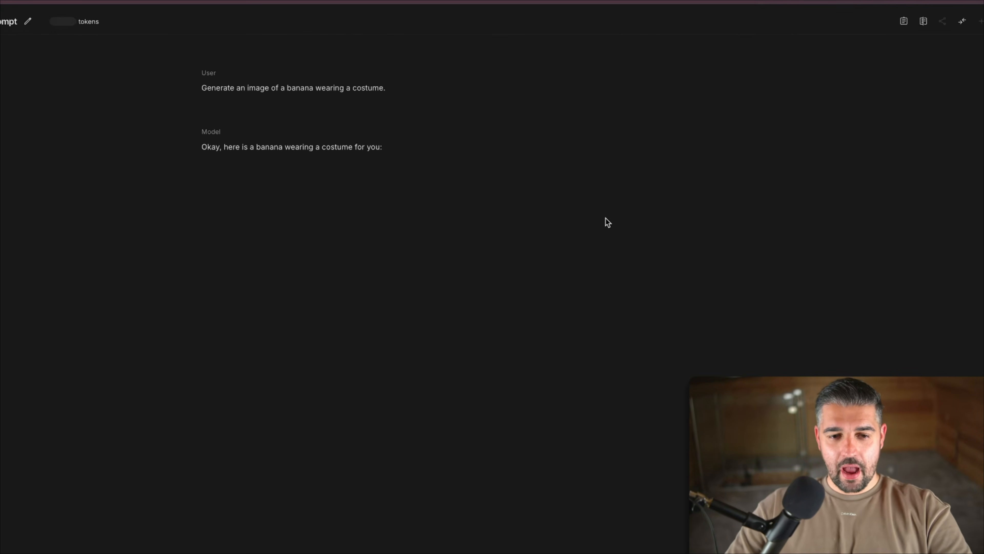
drag(611, 196, 962, 142)
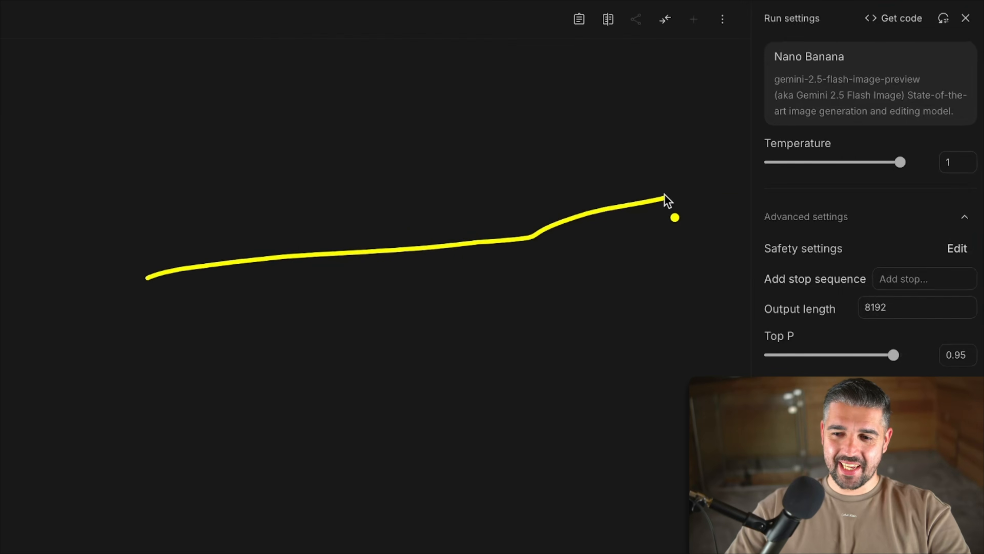
mouse_move(651, 188)
mouse_down()
mouse_move(686, 195)
mouse_move(665, 215)
mouse_up()
key(Escape)
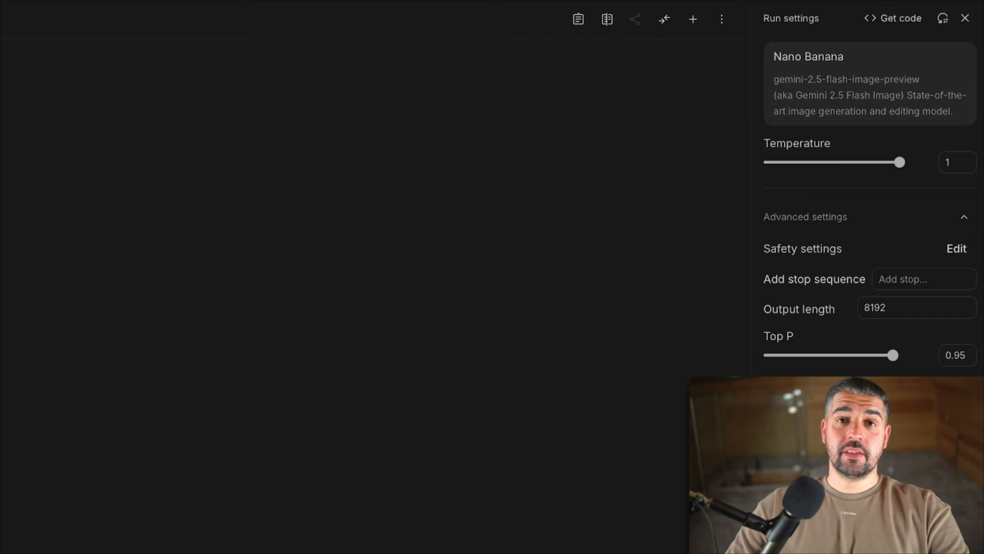
click(387, 224)
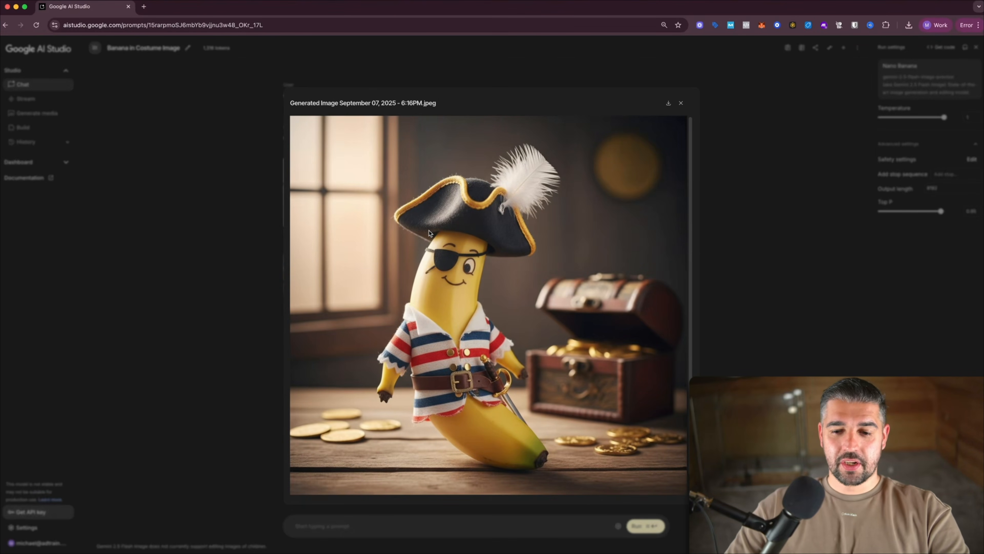
key(Escape)
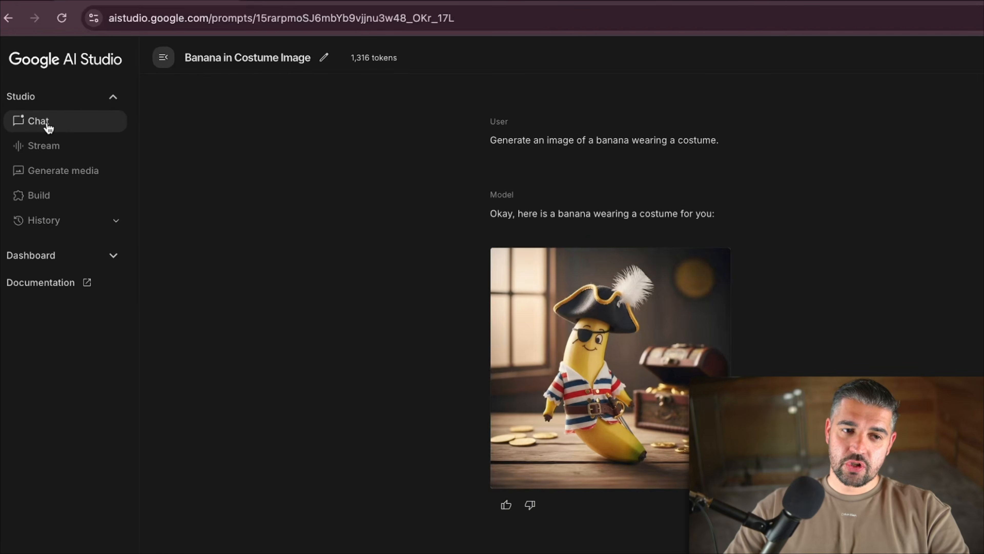
Start a new chat on the Nano Banana model with the temperature set to 0
click(44, 118)
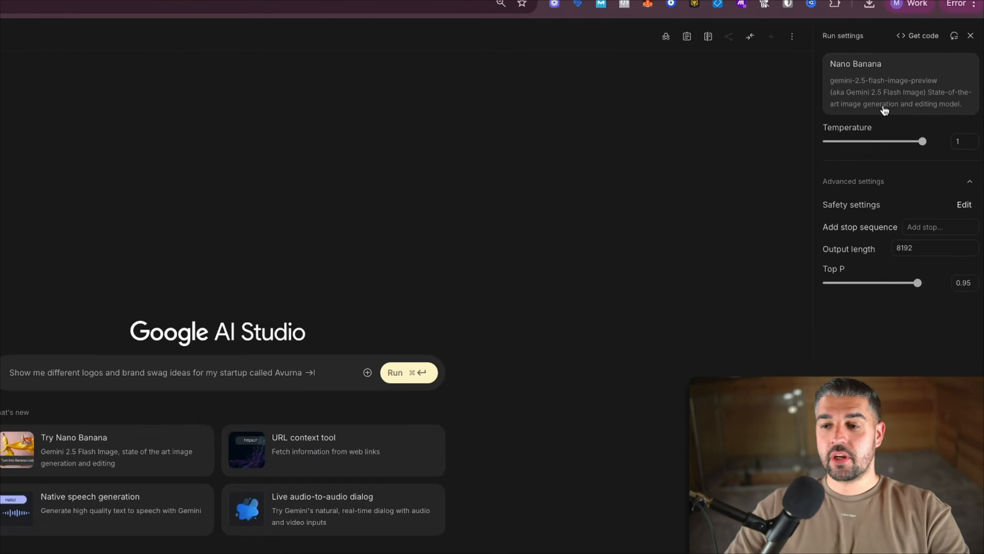
drag(954, 119, 927, 120)
drag(836, 175, 738, 176)
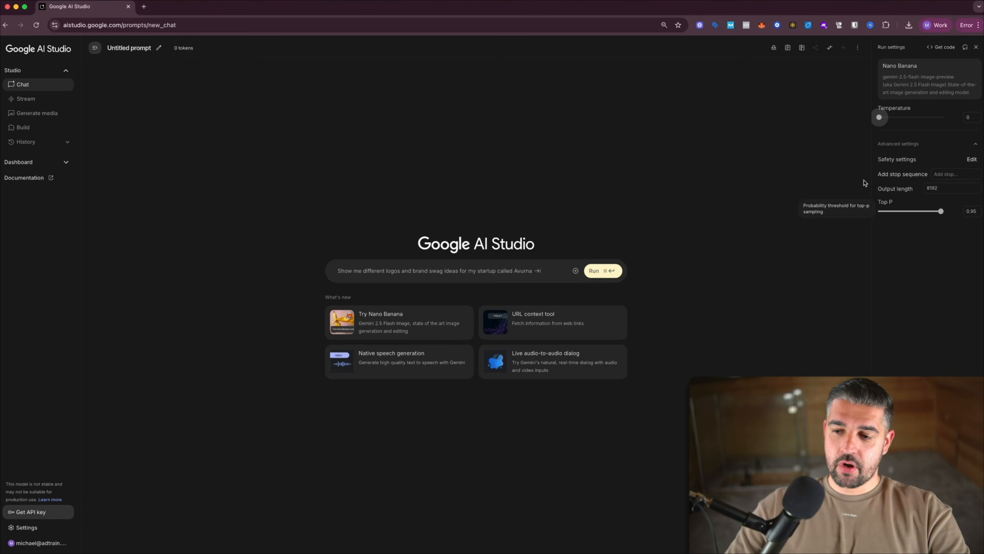
click(902, 74)
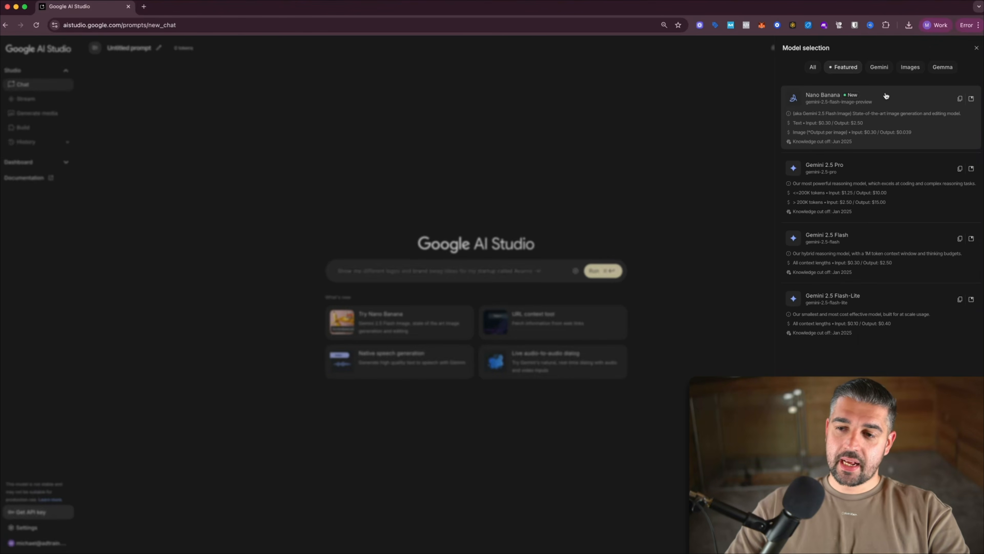
click(833, 97)
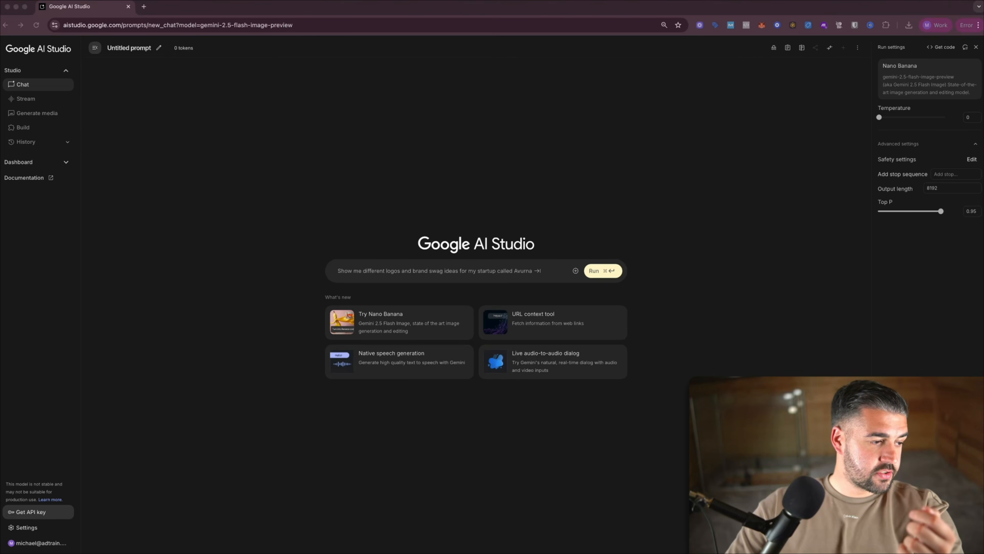
Attach the forest road photo and the black watch image to the new prompt
drag(31, 89, 389, 263)
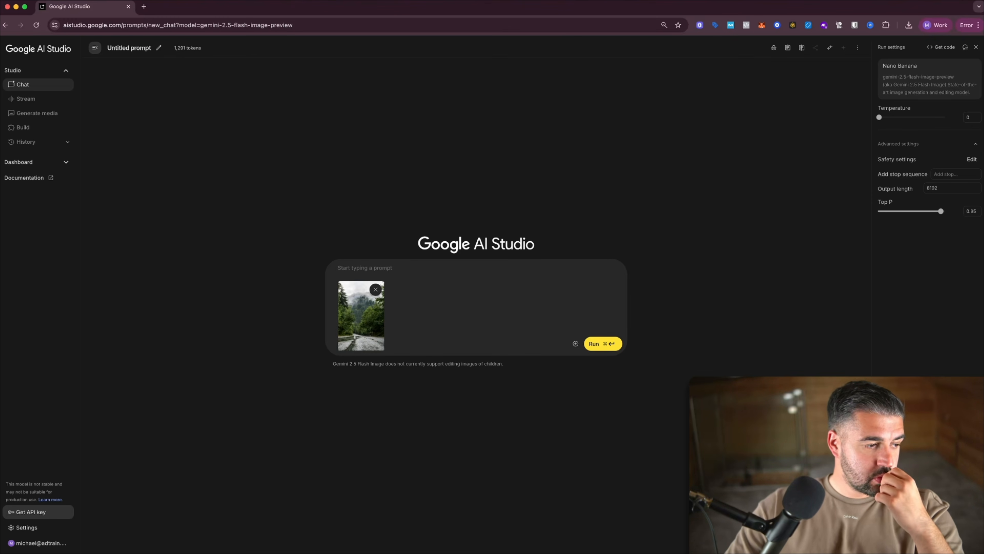
key(super+Tab)
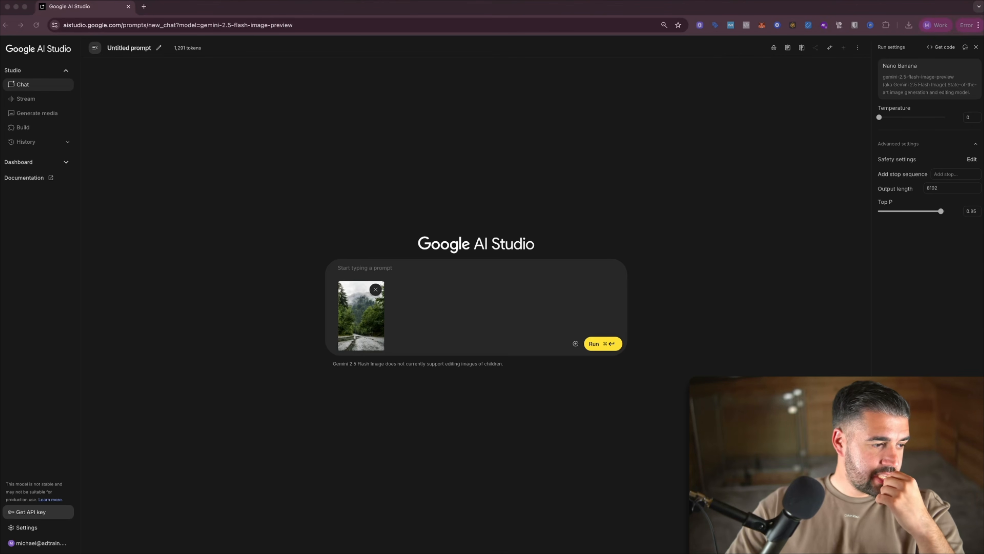
drag(324, 95, 436, 270)
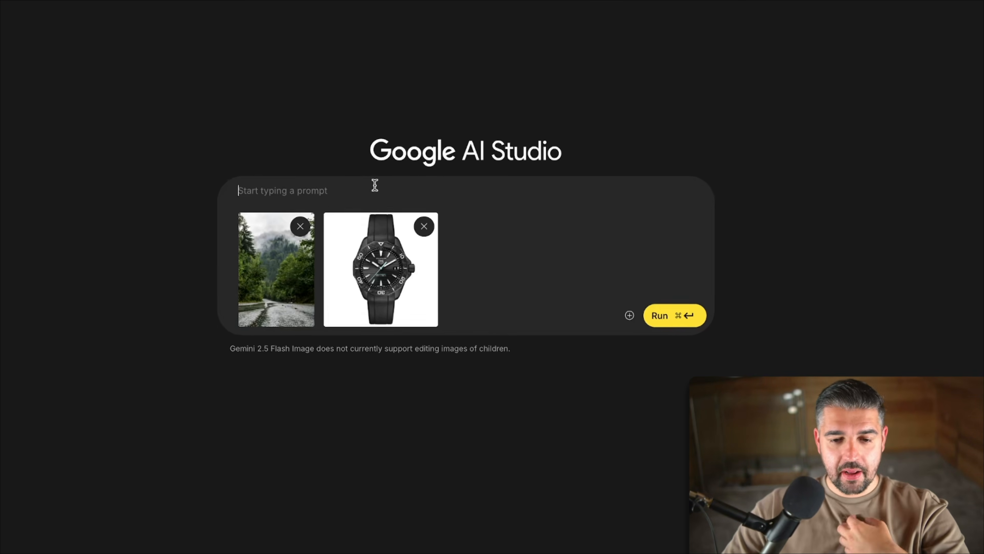
Begin the prompt with "Please create me a hyper realistic image of this watch sat centre screen with lighting bolts around it."
text(Please create me a)
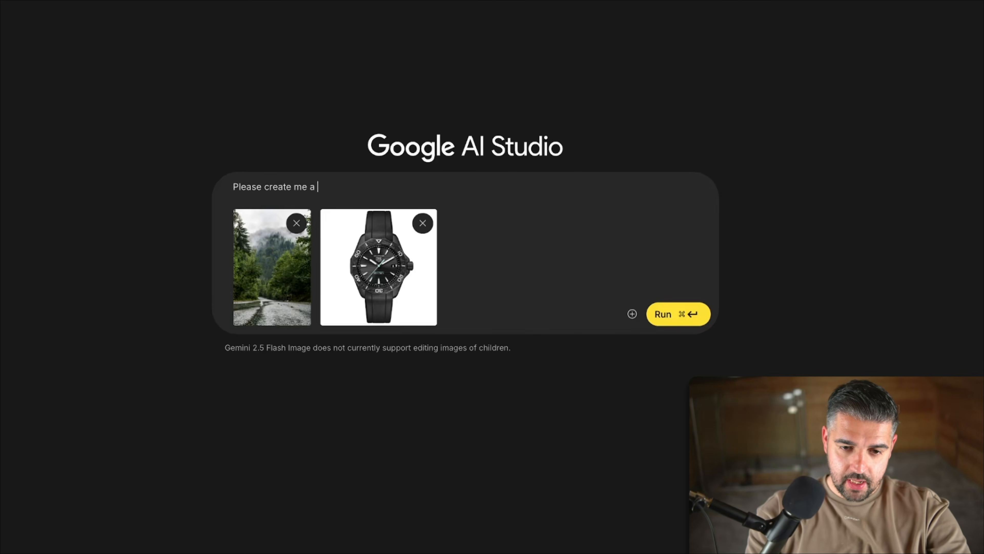
text( hyper )
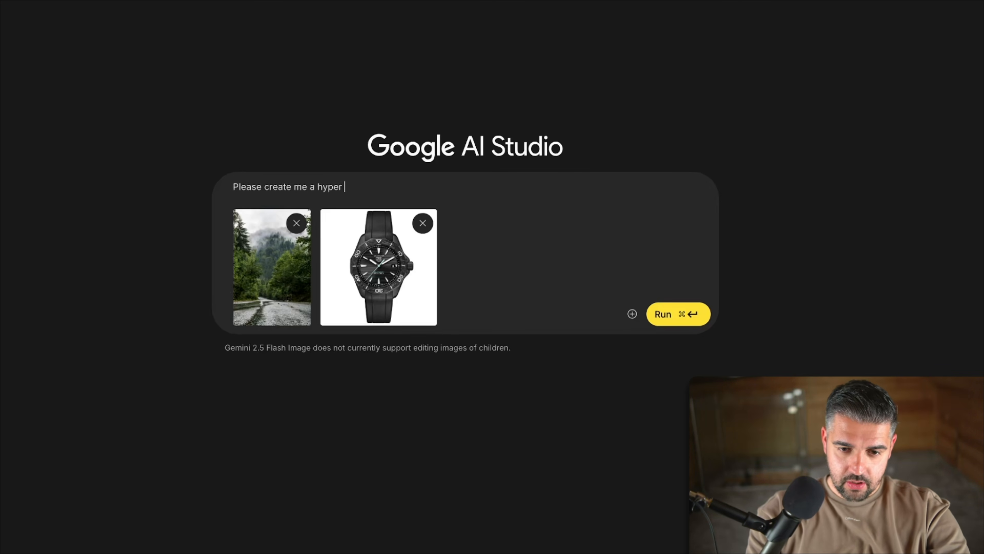
text(realistic image )
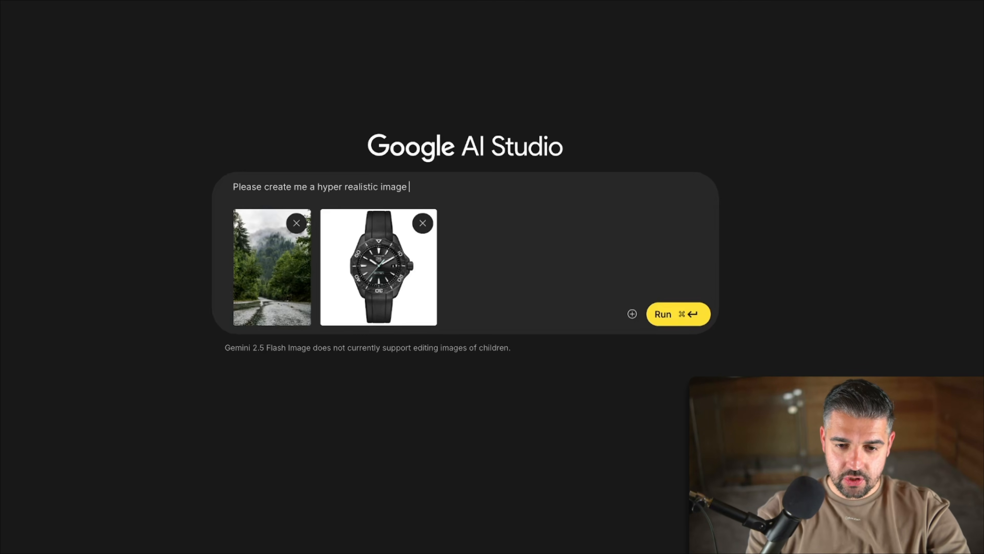
text(of this )
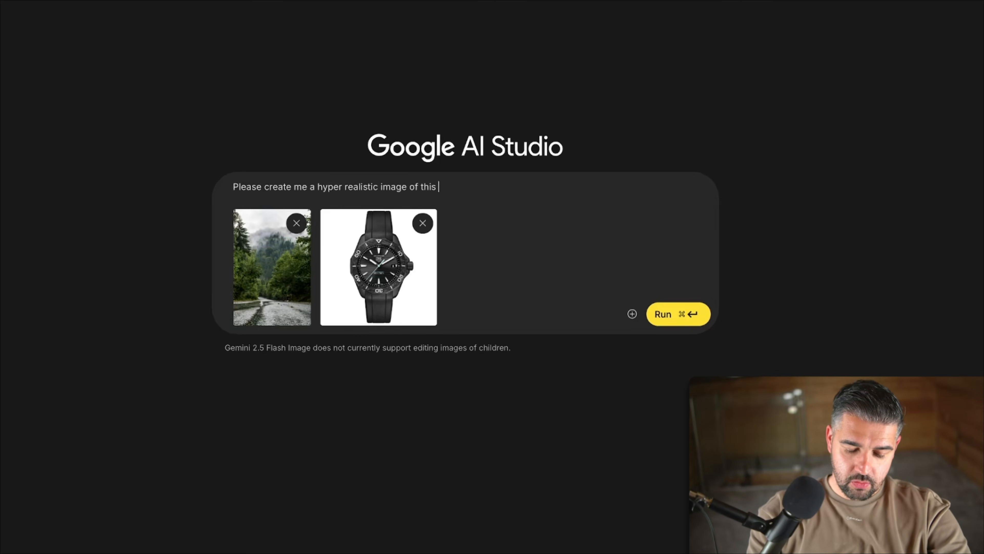
text(watc)
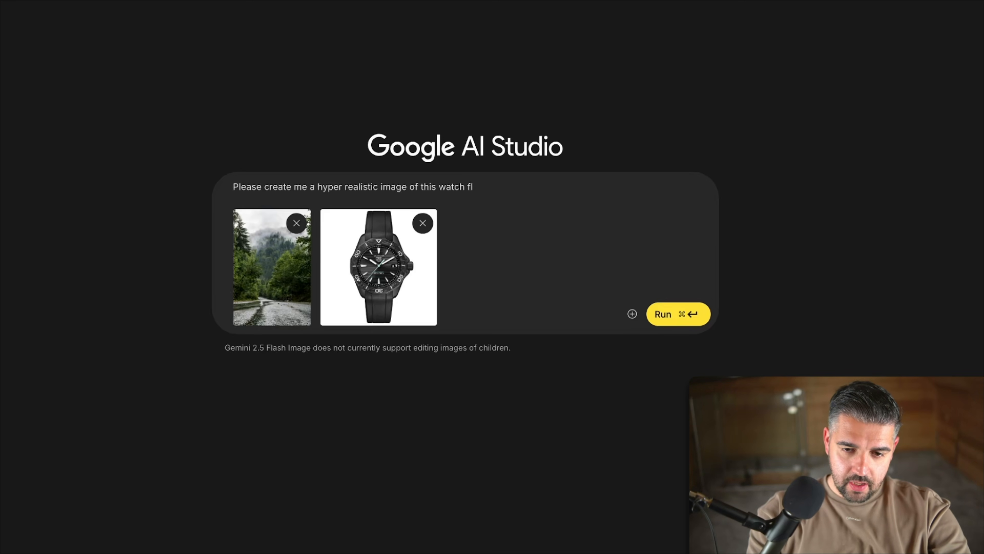
text(h sat)
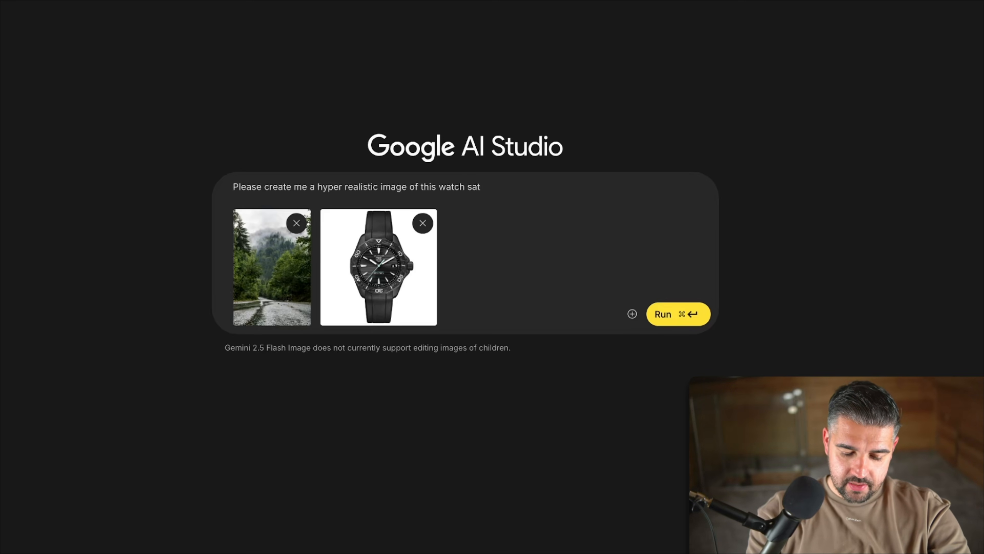
text( centre screen with)
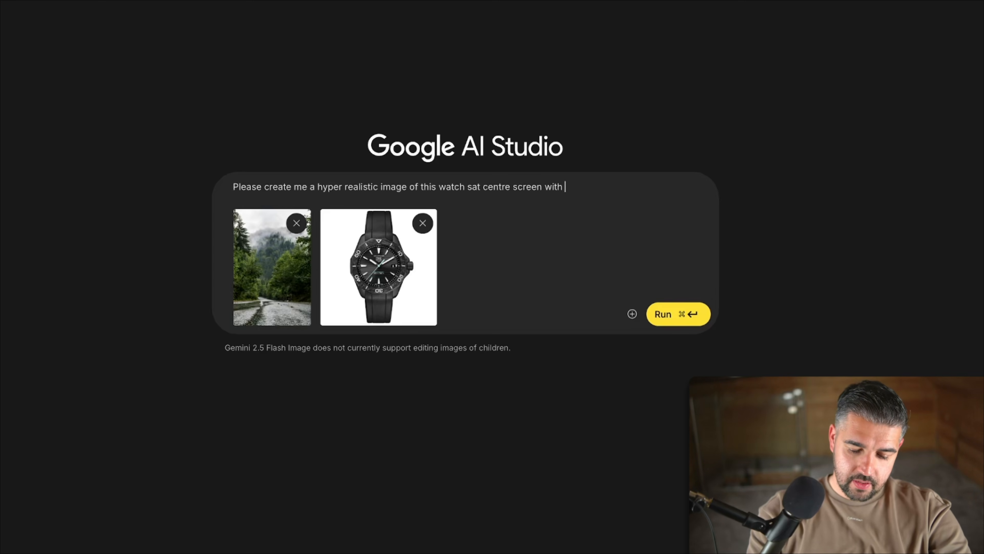
text( lighting bolts )
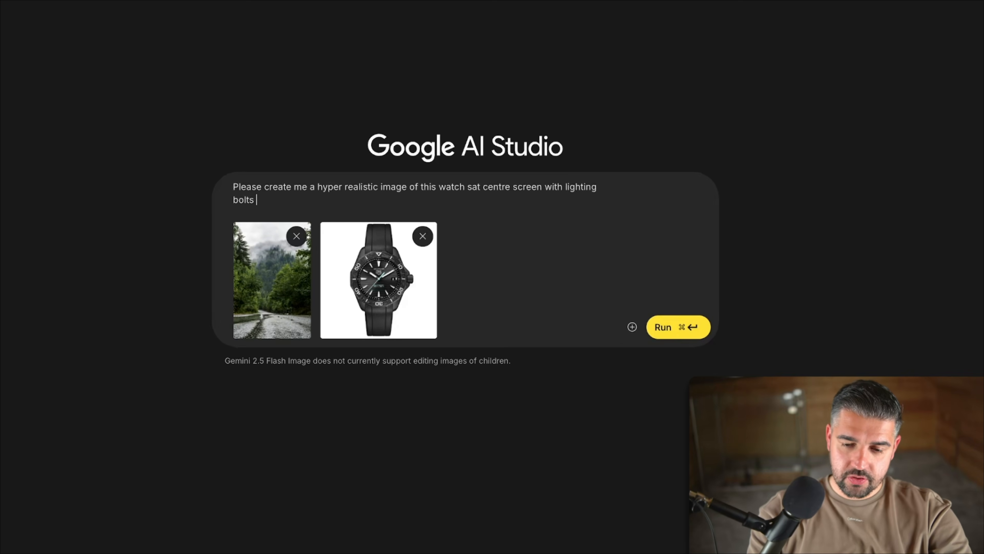
text(around it. )
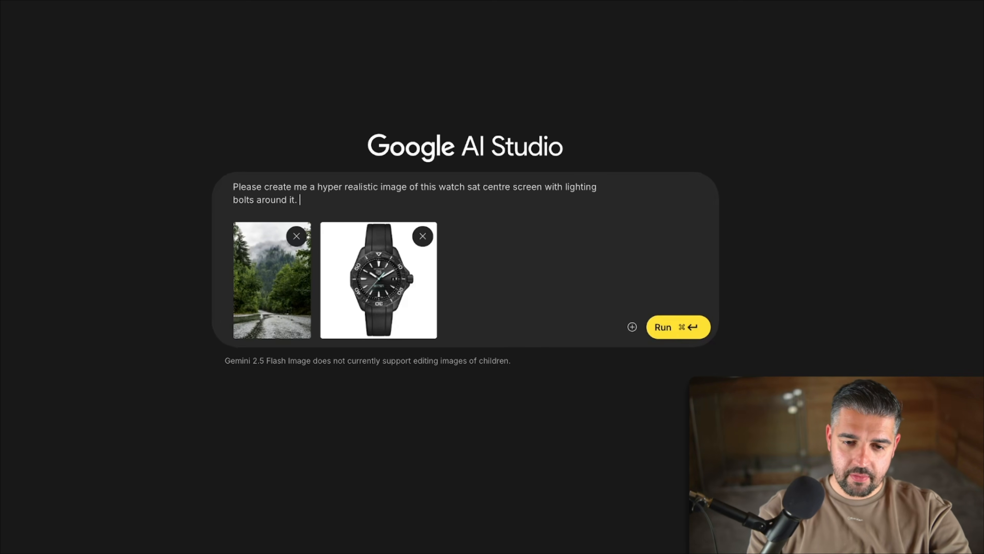
Add "The theme should be shot with a professional camera and it should be 3am with a full moon." to the prompt and run it
text(The these)
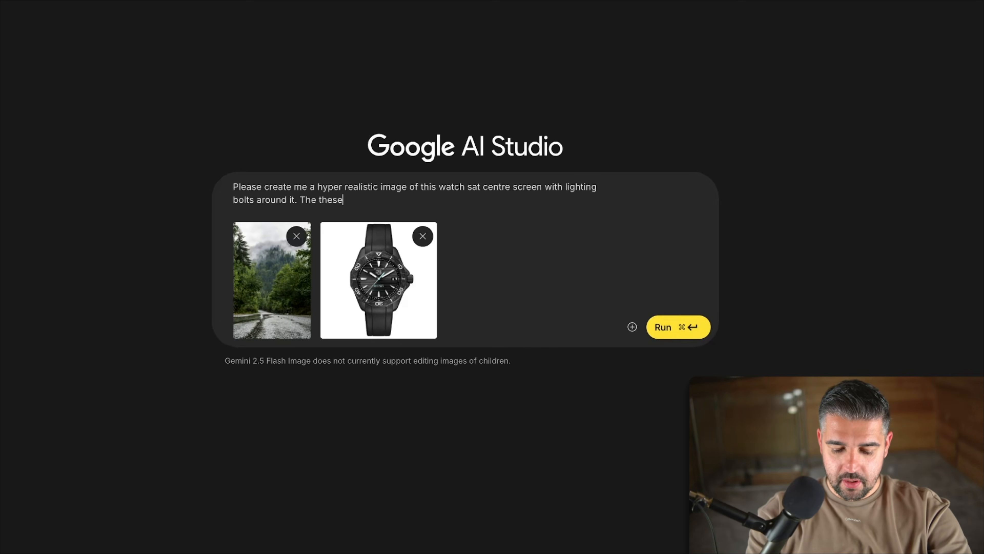
key(BackSpace)
key(BackSpace)
text(me should be )
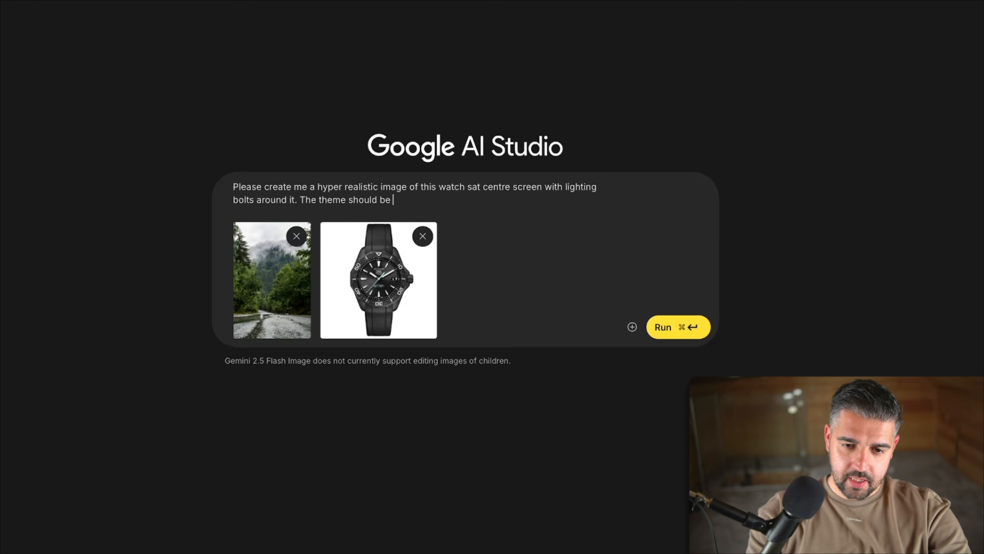
text(shot with a profe)
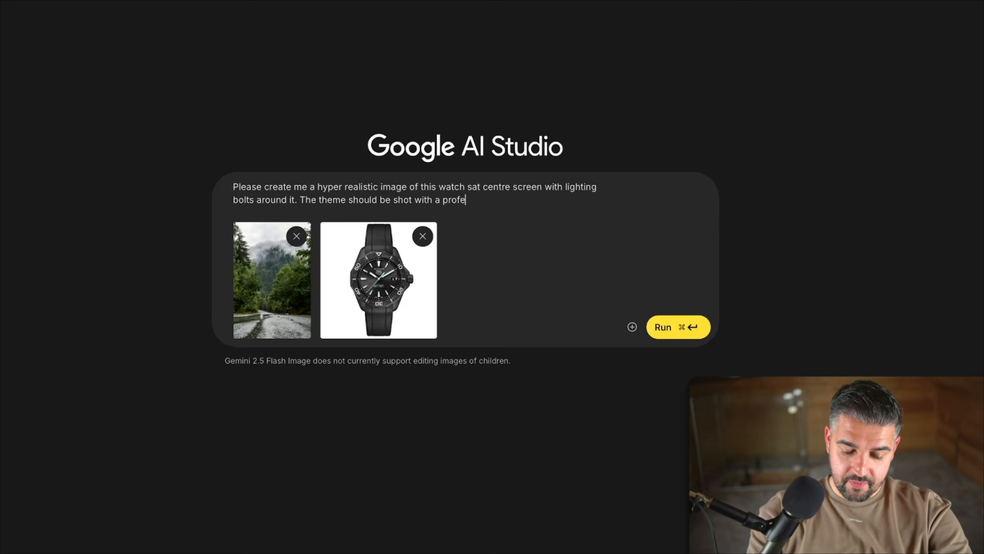
text(ssional camera and )
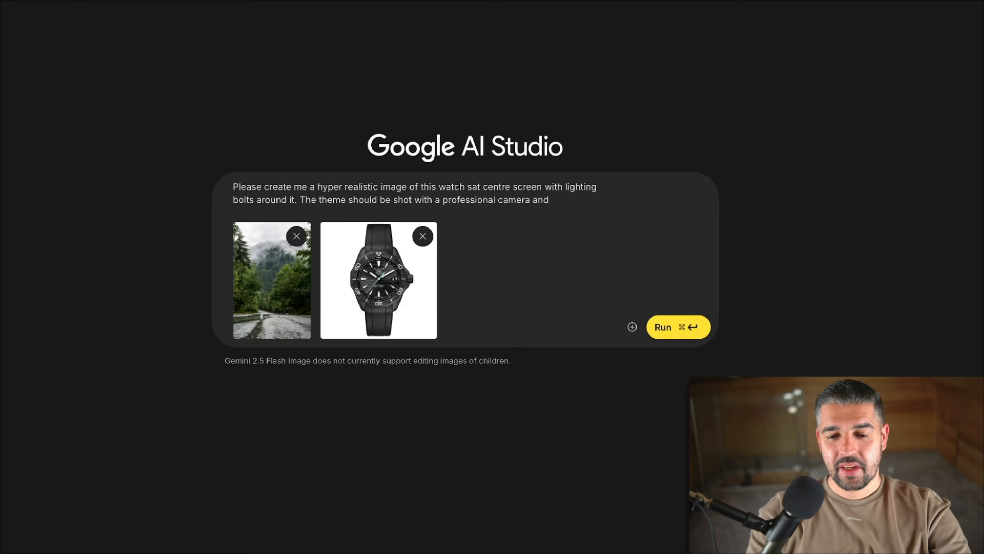
text(it should be)
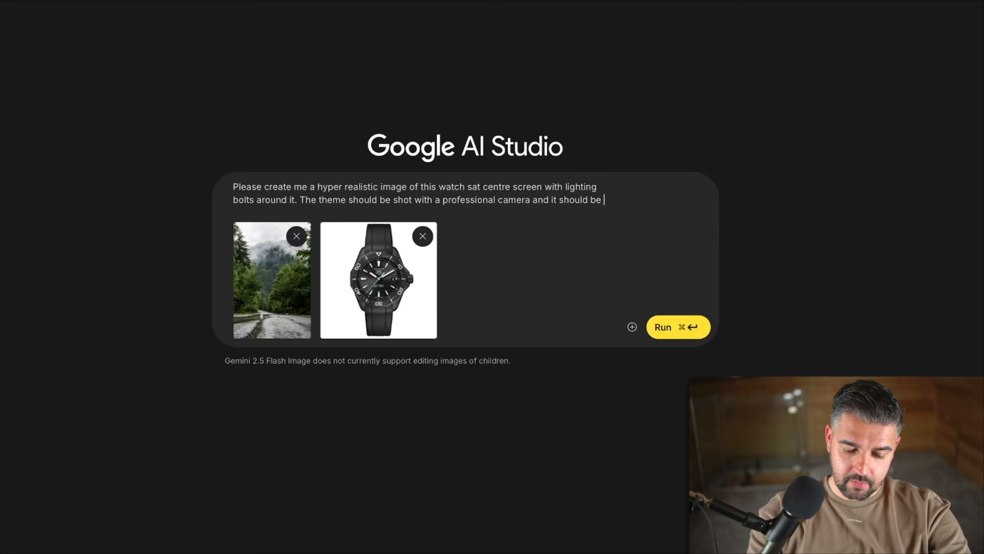
text( 3am with )
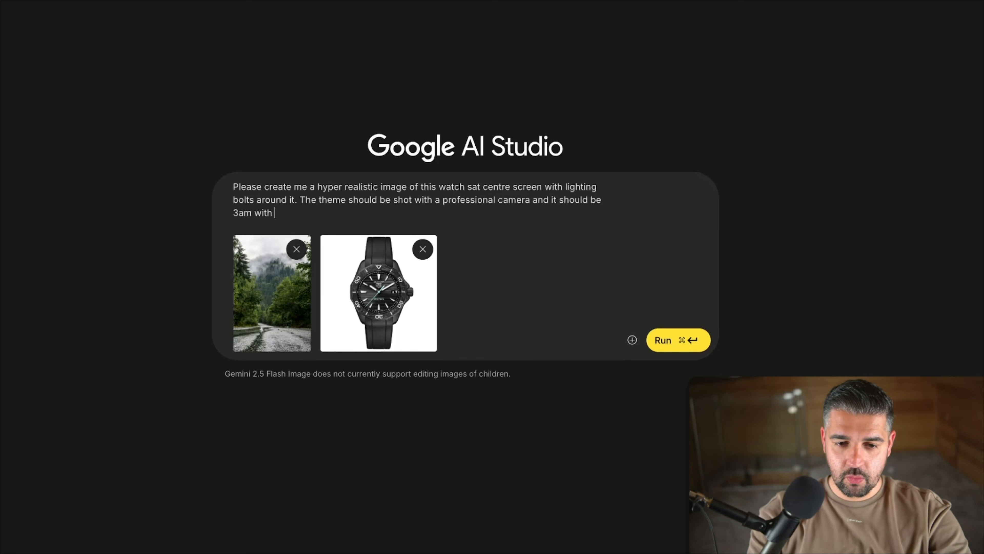
text(a )
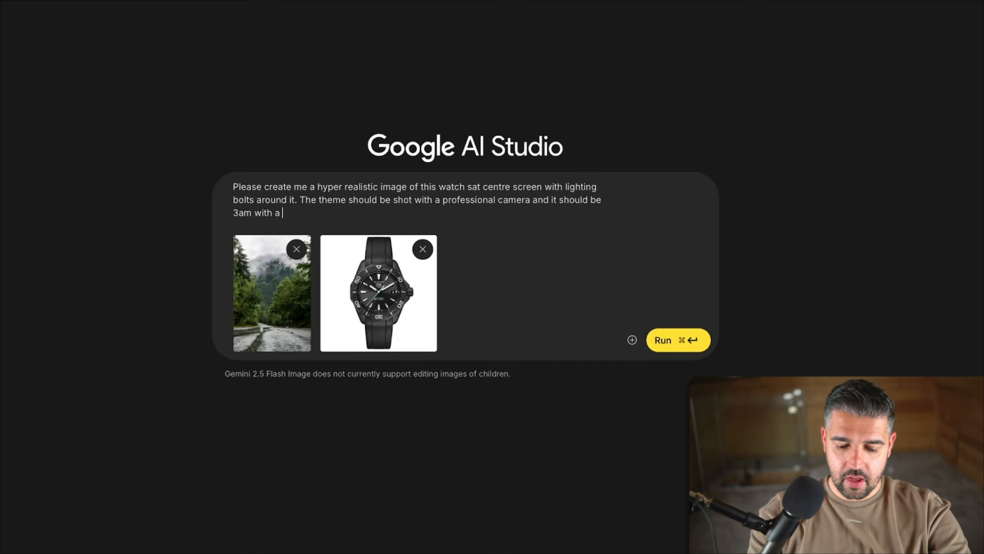
text(full moon.)
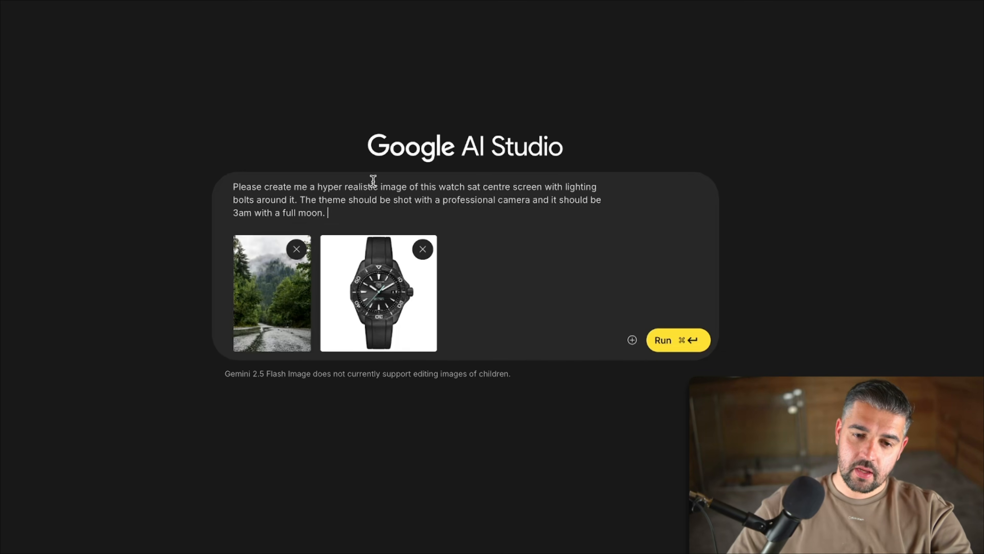
click(670, 342)
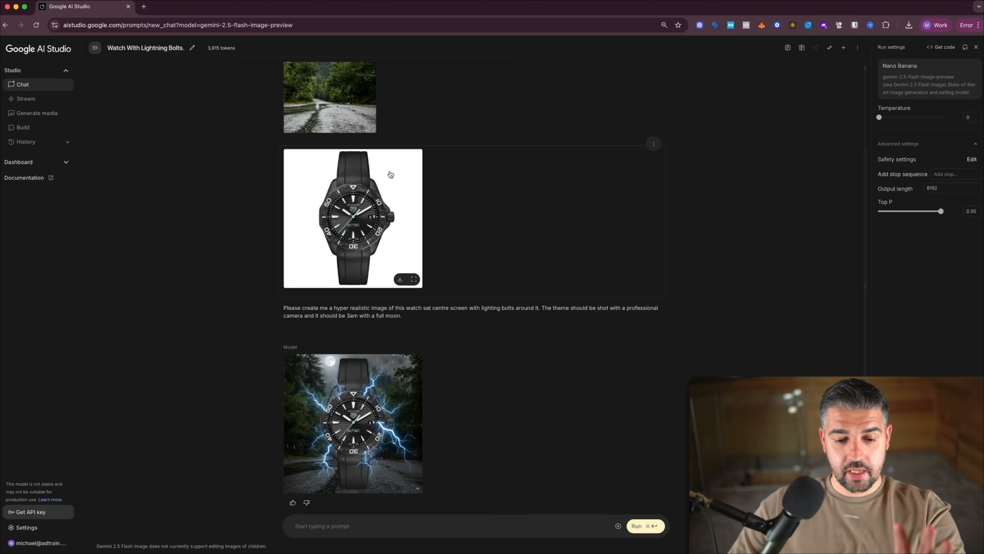
View the generated watch image enlarged, then highlight the prompt text that produced it
click(357, 418)
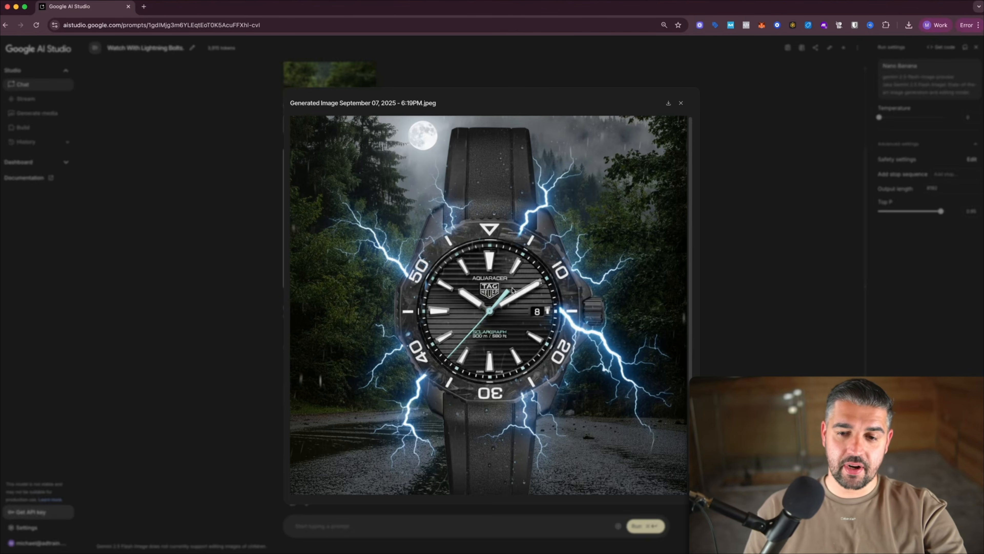
key(Escape)
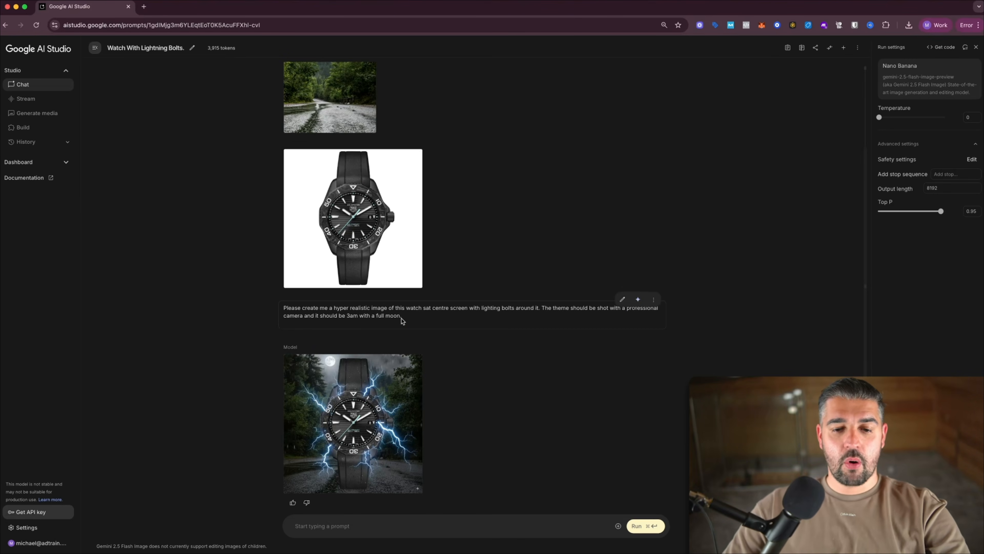
drag(402, 320, 271, 310)
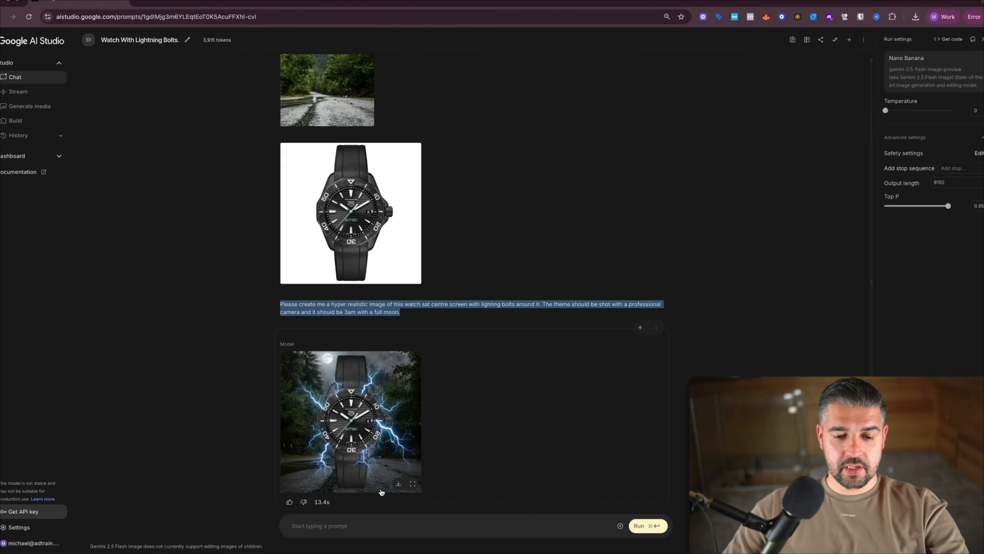
Run the follow-up prompt "Please move the watch further away and turn it at an angle facing left slightly"
click(374, 523)
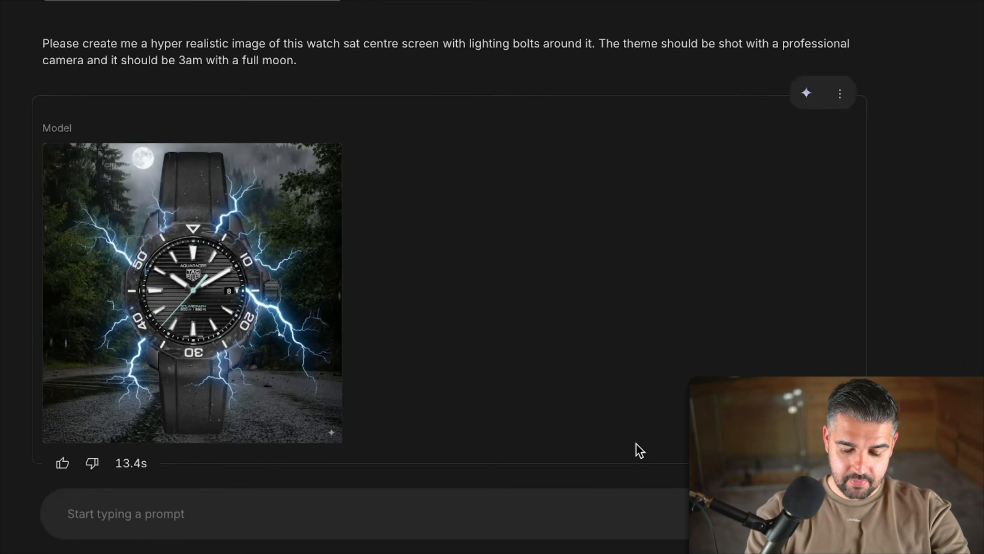
text(Please move the wa)
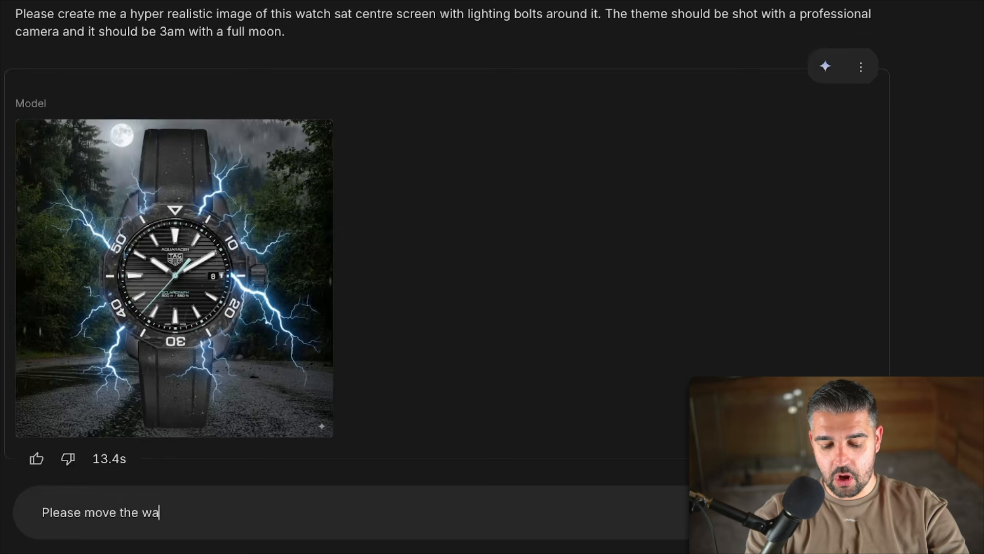
text(tch further away )
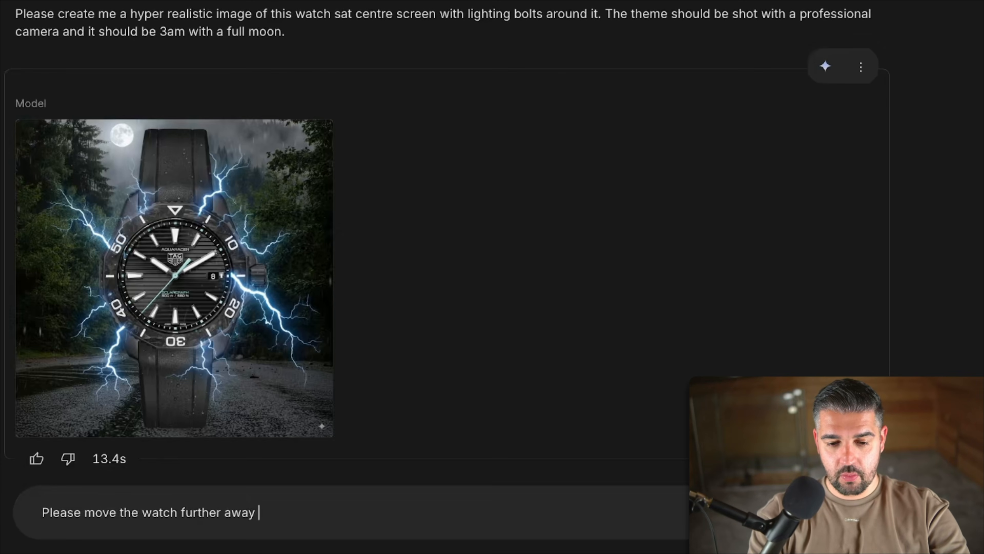
text(and turn it)
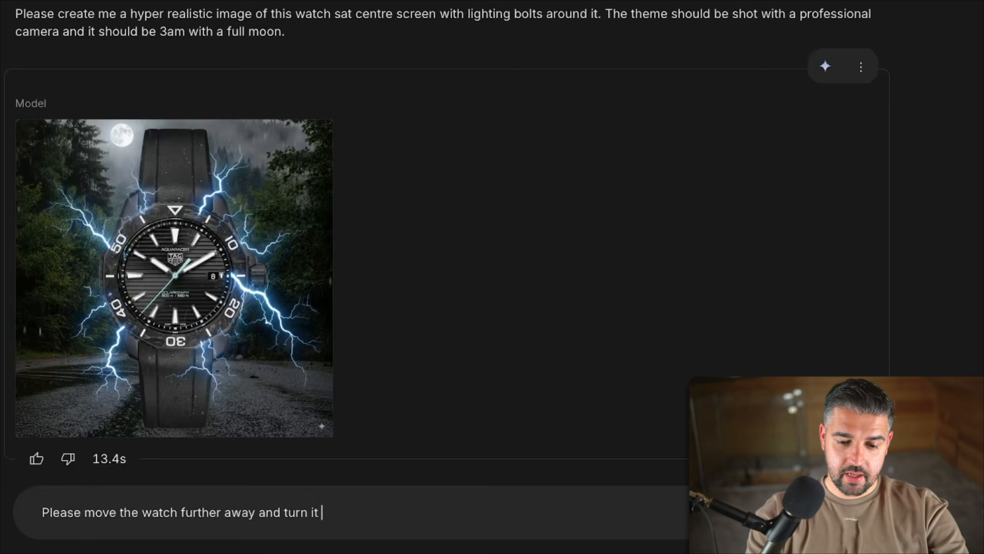
text( at an angle facing left)
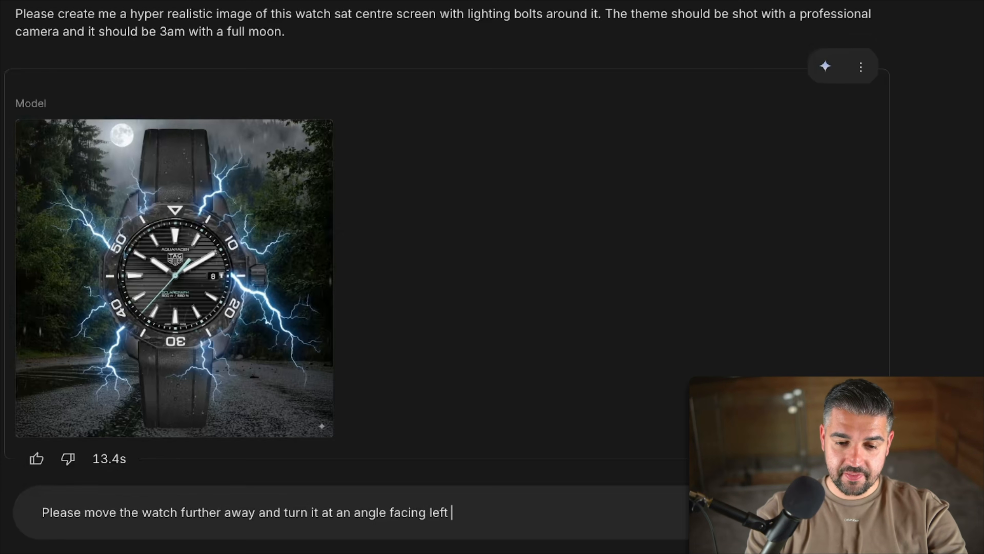
key(shift+Return)
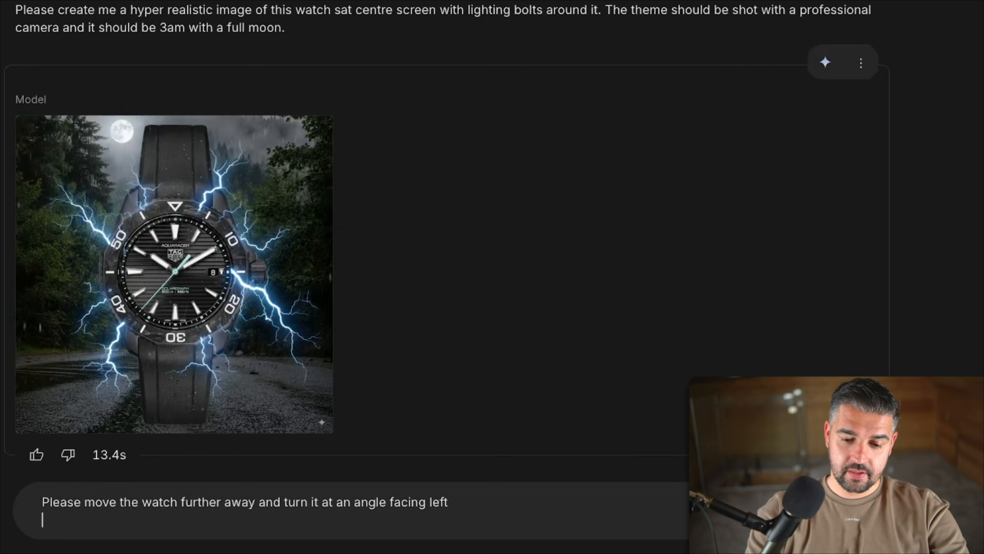
key(BackSpace)
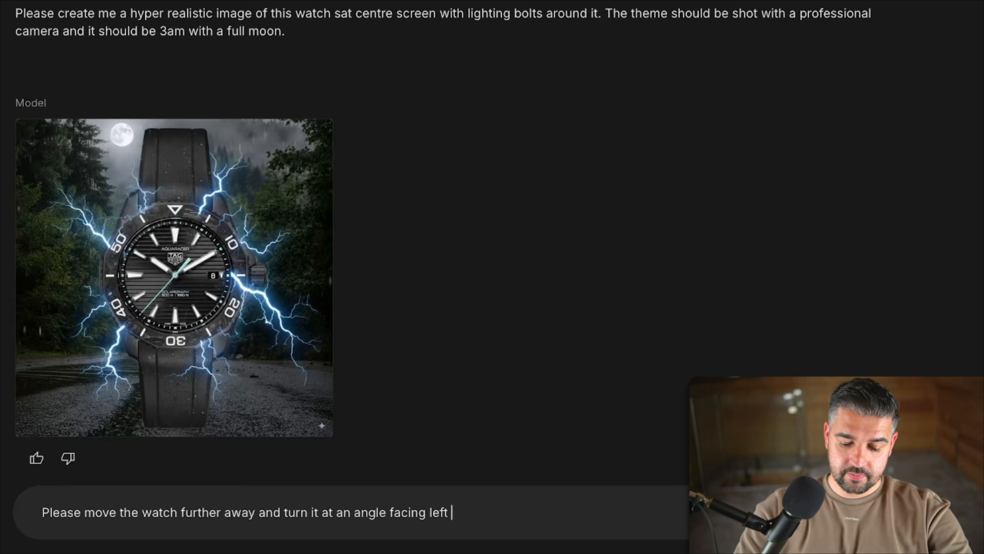
text(slightly)
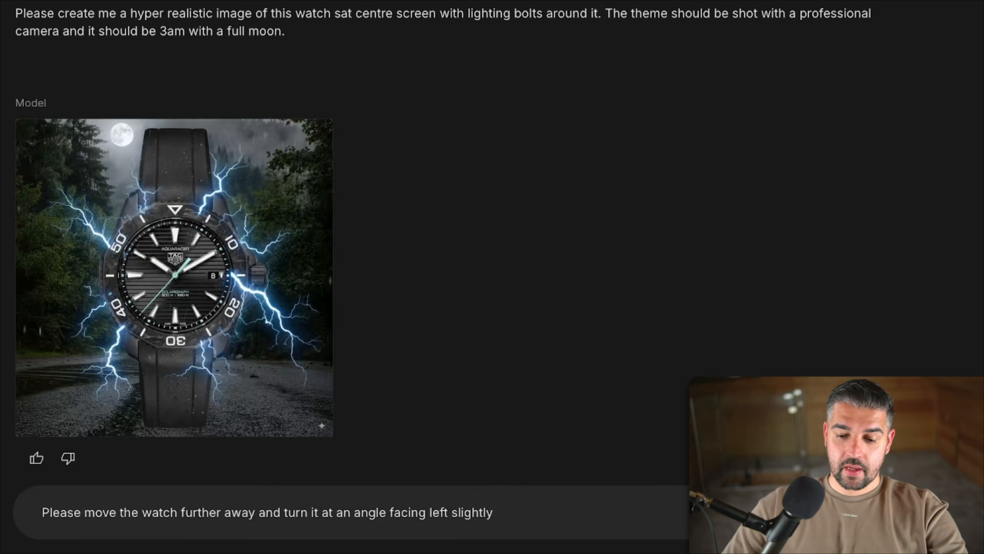
key(Return)
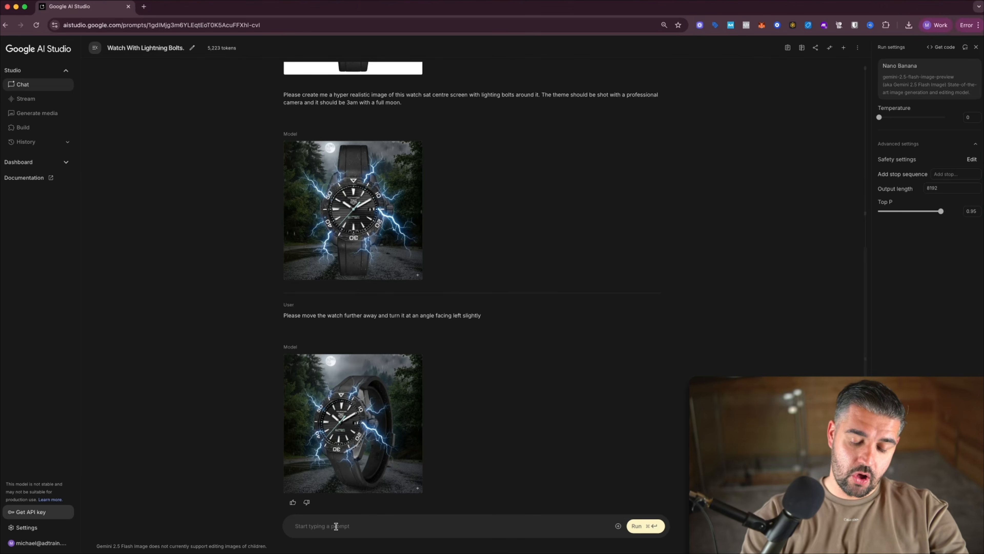
Run the follow-up "Please move the watch much further away and have it floating just above the road" and view the new image enlarged
text(Pl)
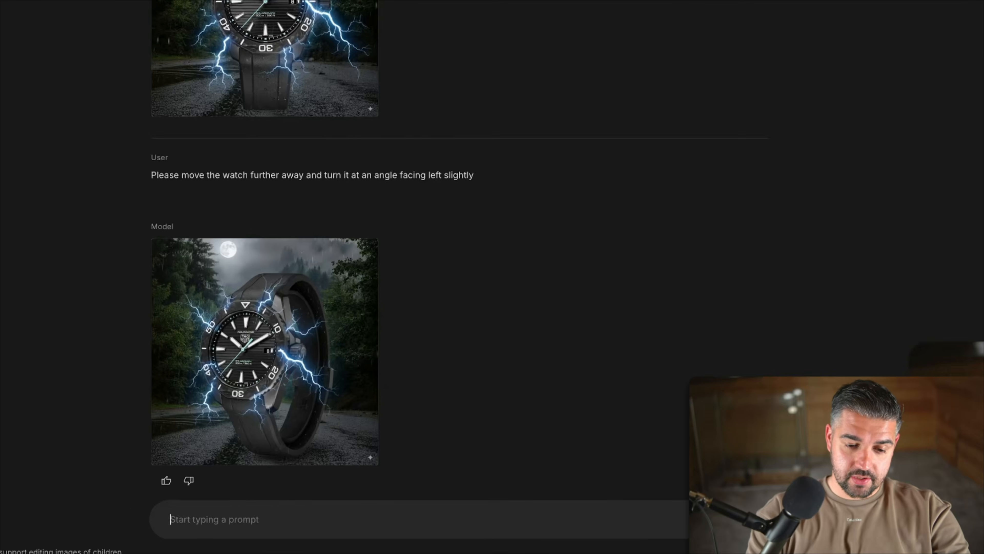
text(ease move )
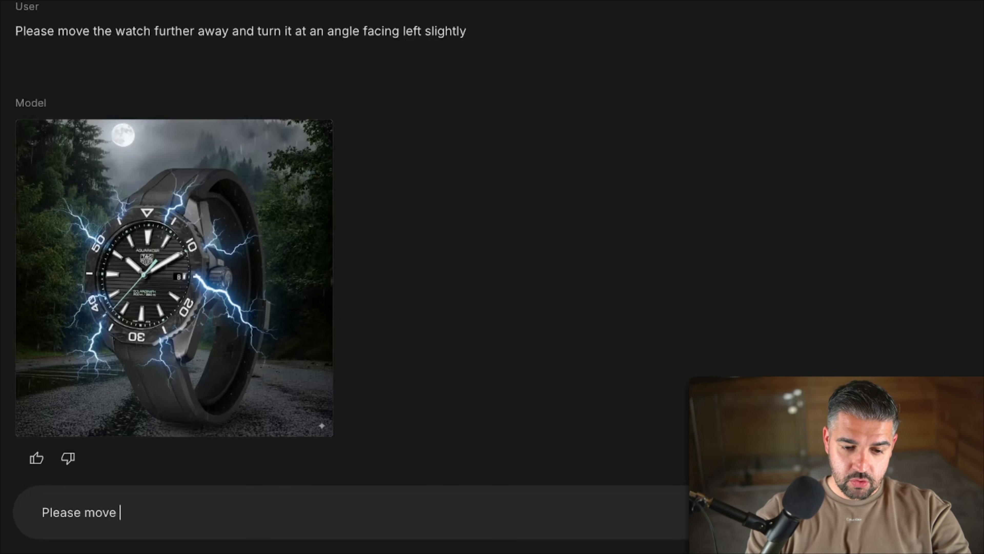
text(the watch m)
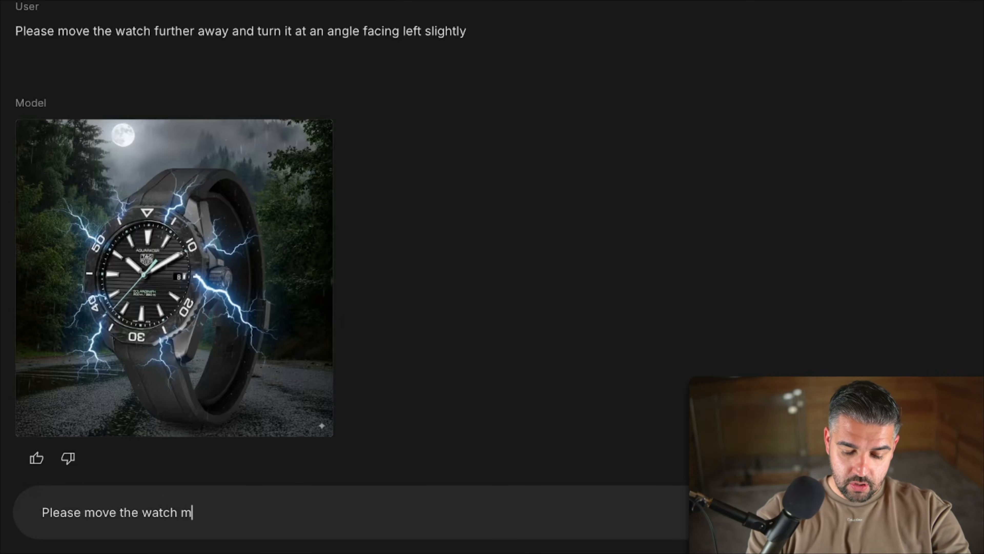
text(uch further away)
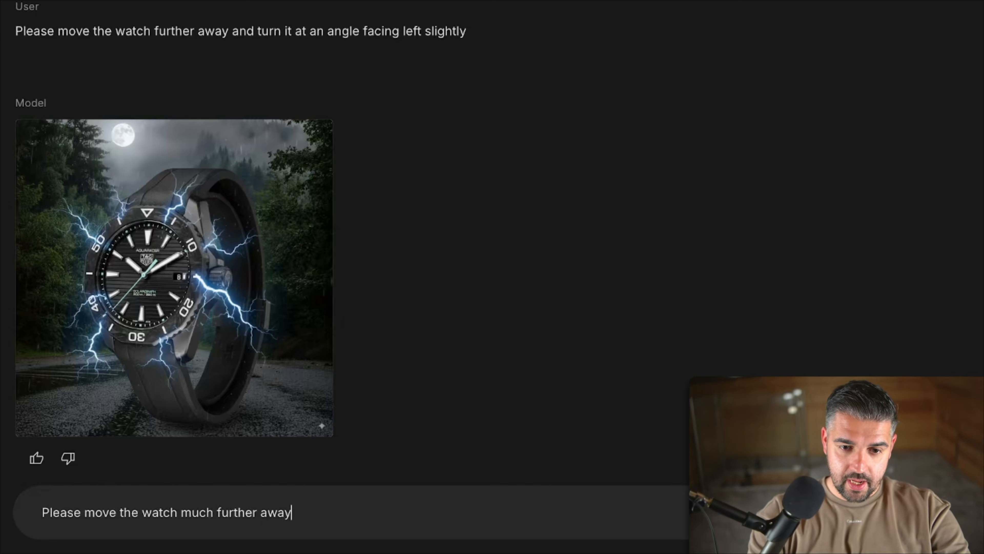
text( and have it)
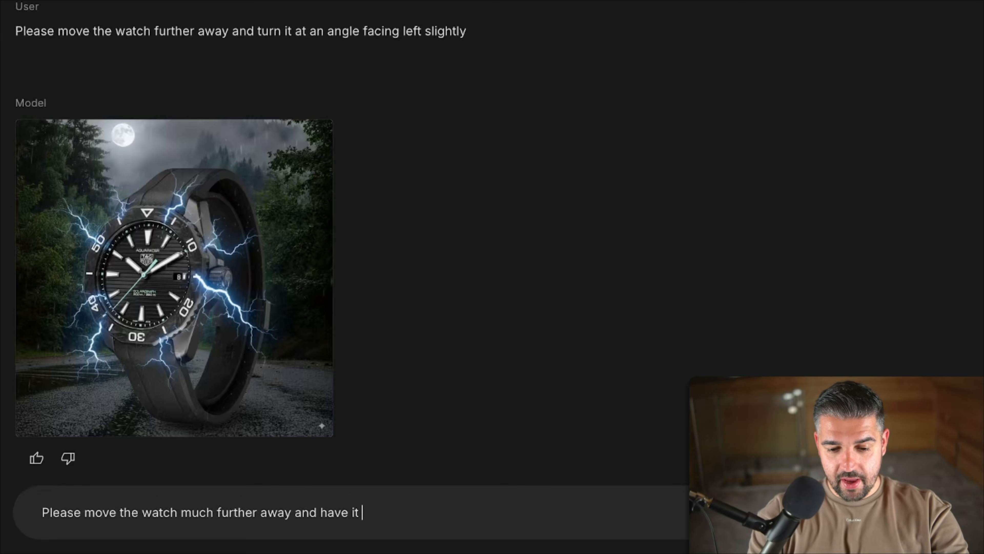
text( floatin)
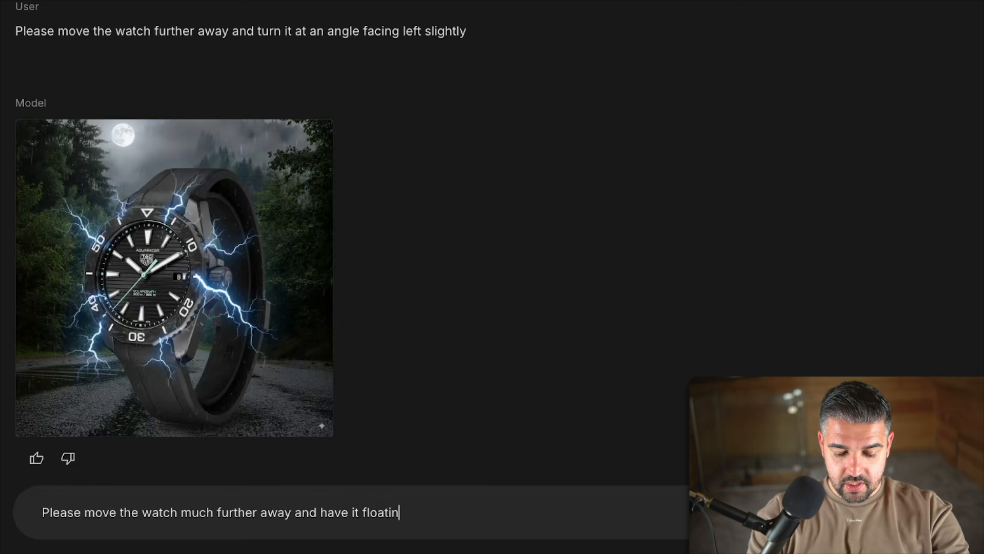
text(g just above the road)
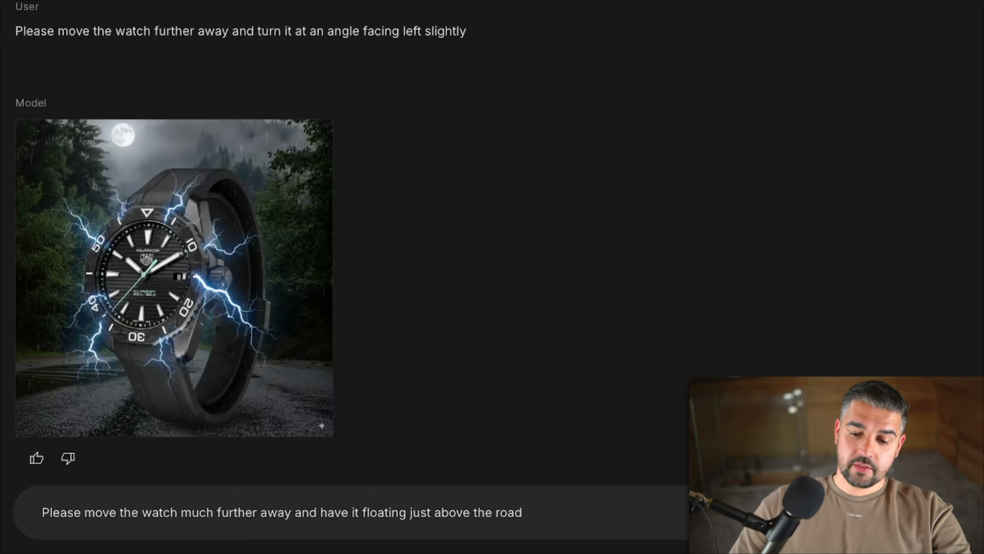
key(Return)
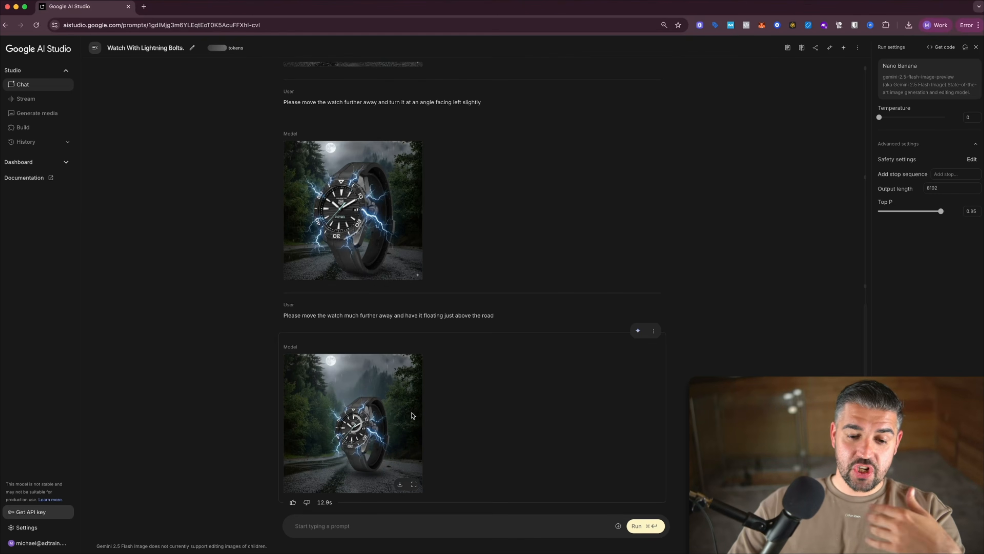
click(359, 416)
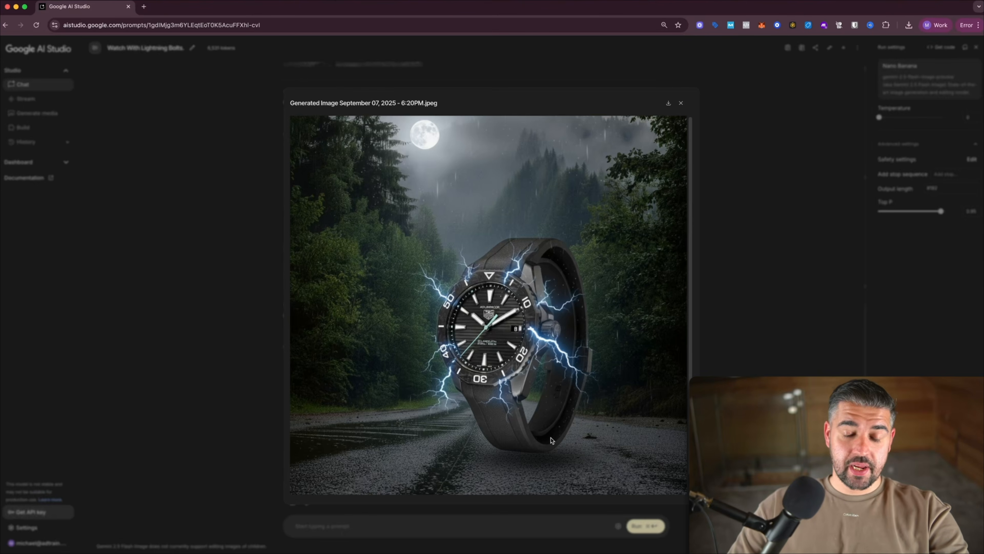
key(Escape)
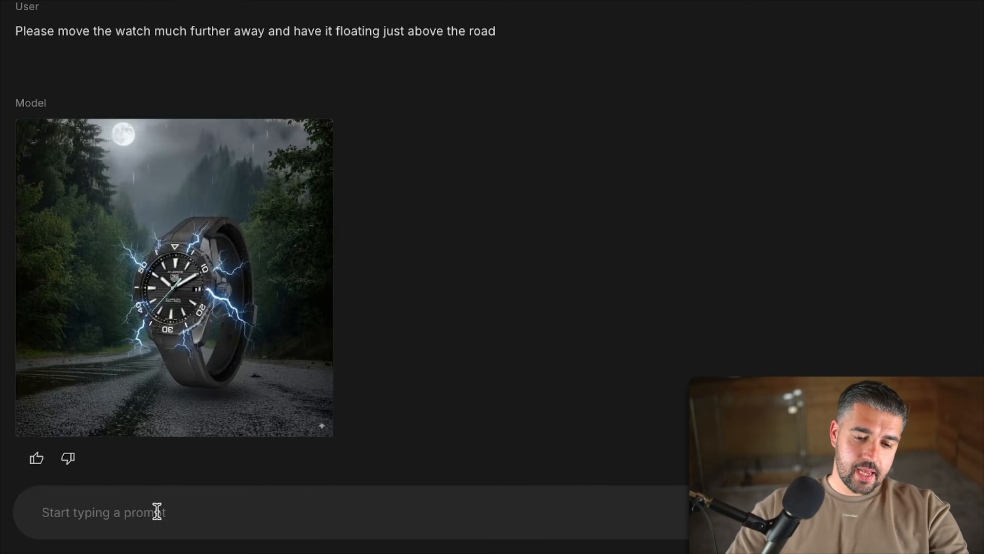
Begin a follow-up prompt asking to remove the lighting around the watch, have it coming from the sky and put the watch on a male's wrist
text(Please can you)
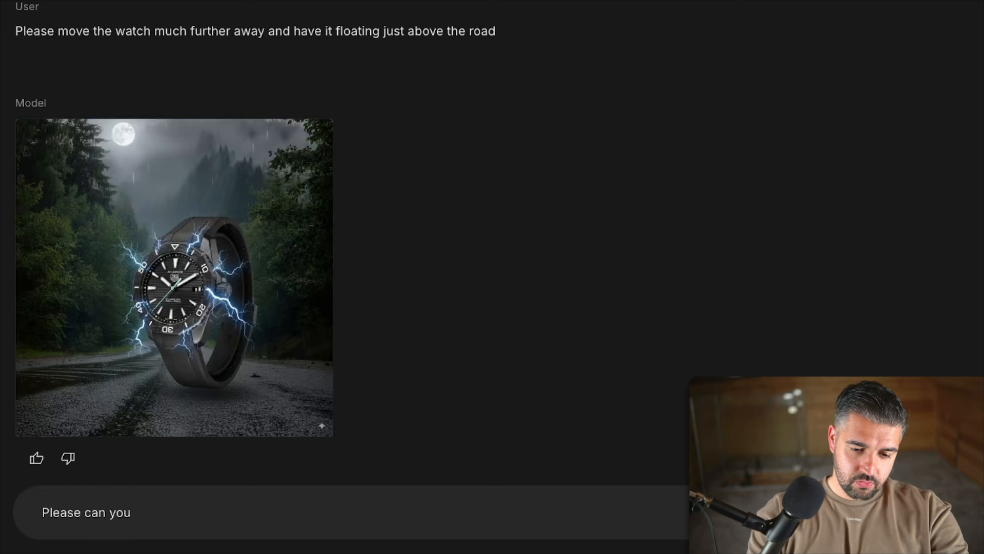
text( haveremove the ligh)
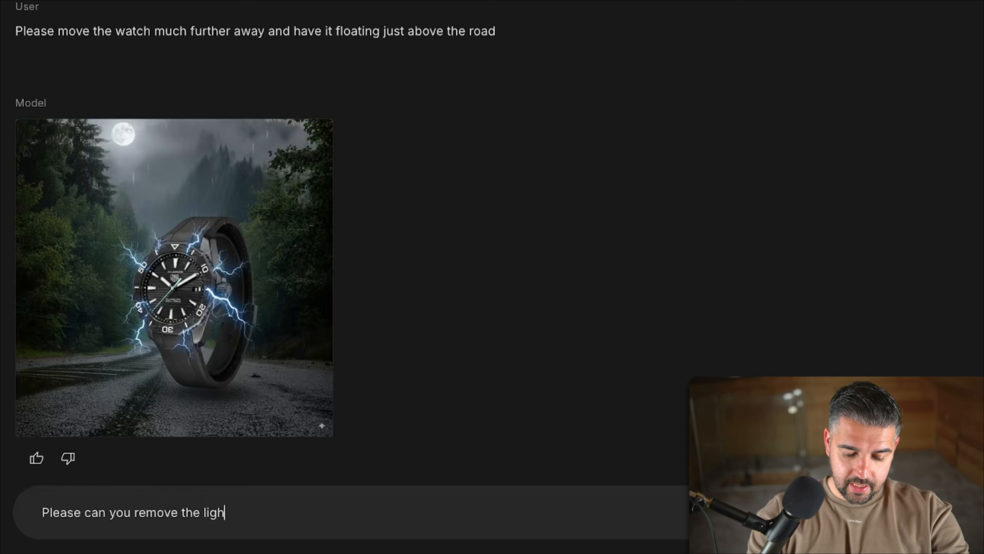
text(ting and ha)
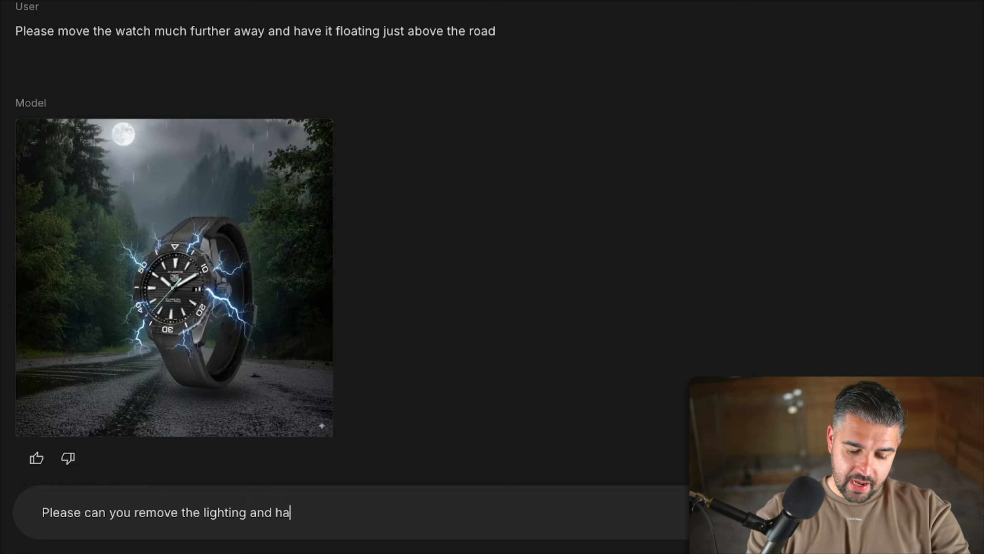
text(ve it coming from the )
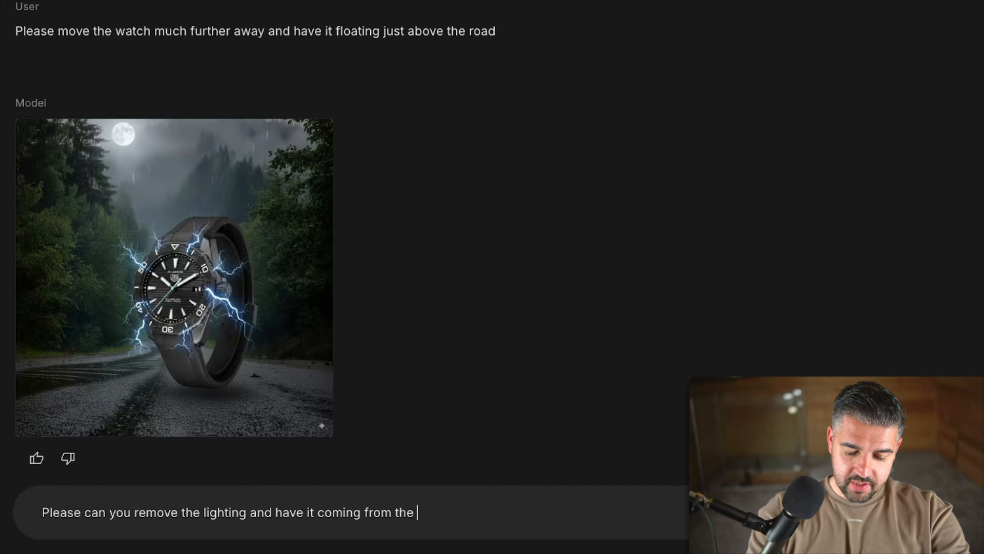
text(sky instead of arou)
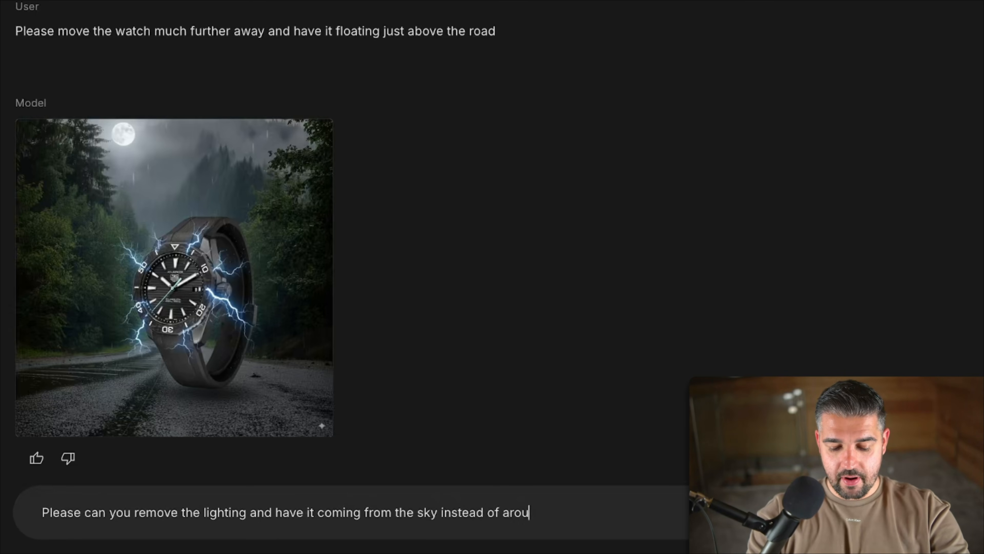
text(nd the watch,)
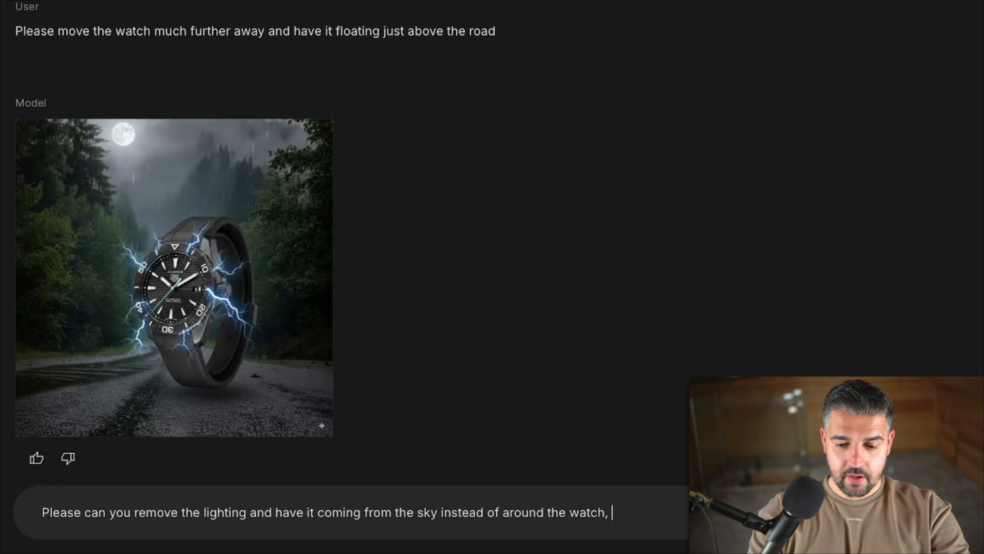
text( an)
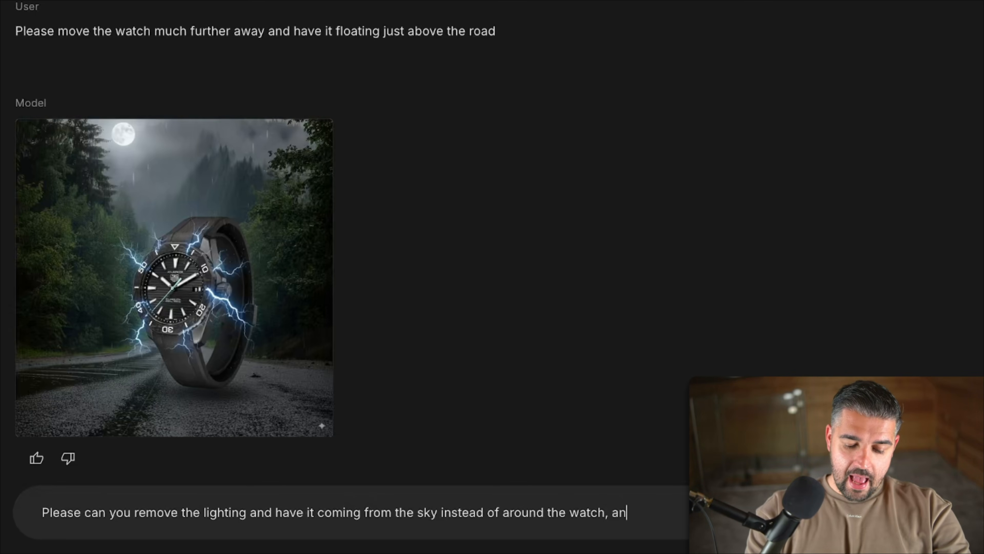
text(d have the)
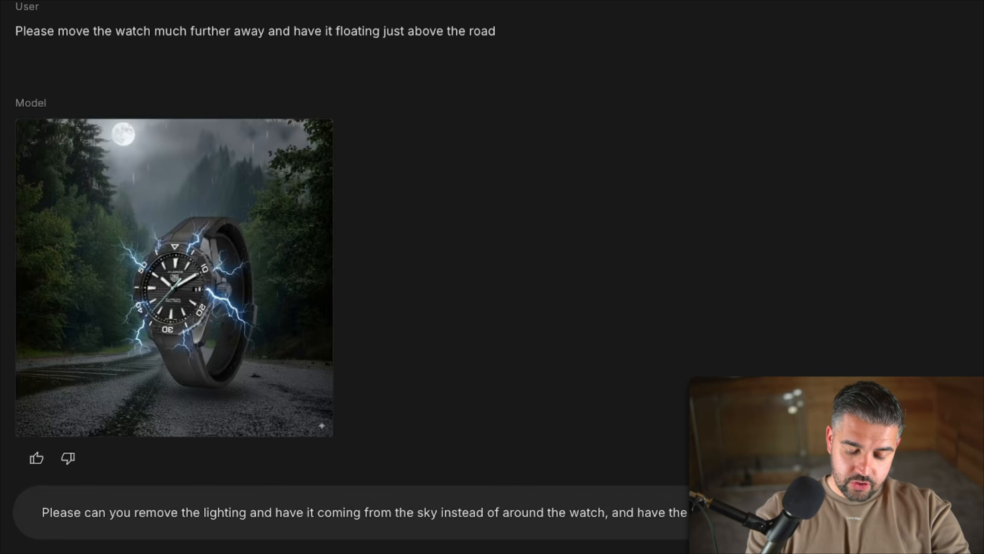
text( the wrist of a)
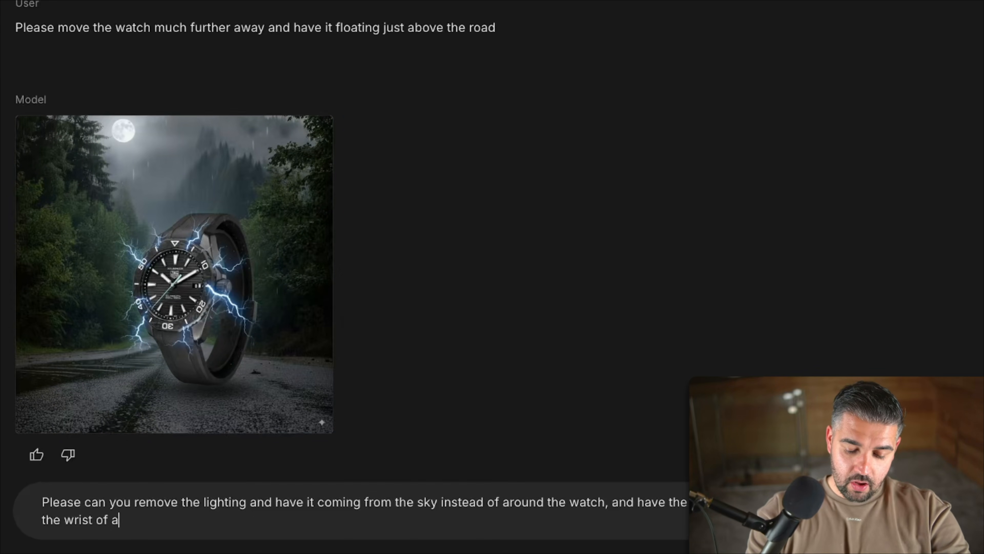
text( male.)
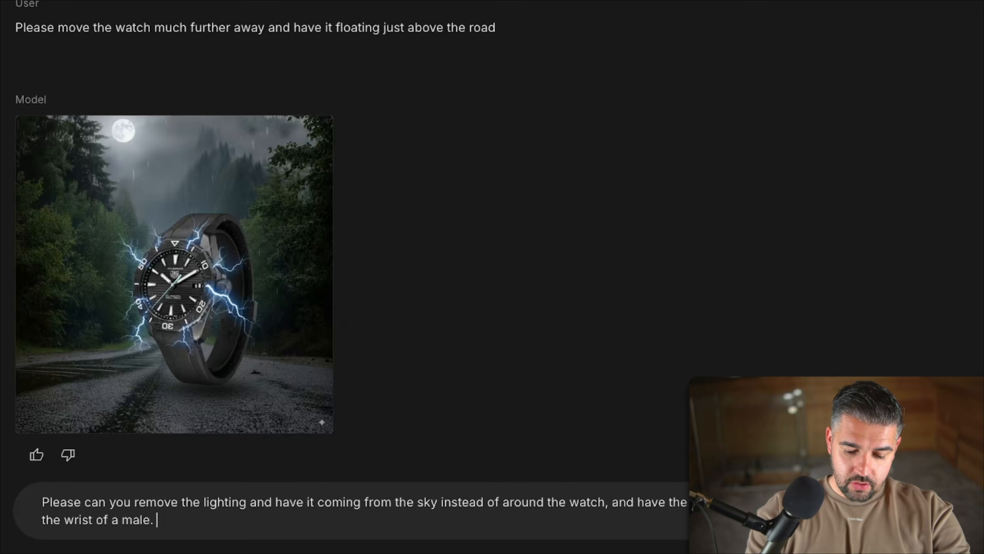
Add "You should only be able to see his hand coming out of the ground holding the watch with a forest in the background." and run it
text( You should on)
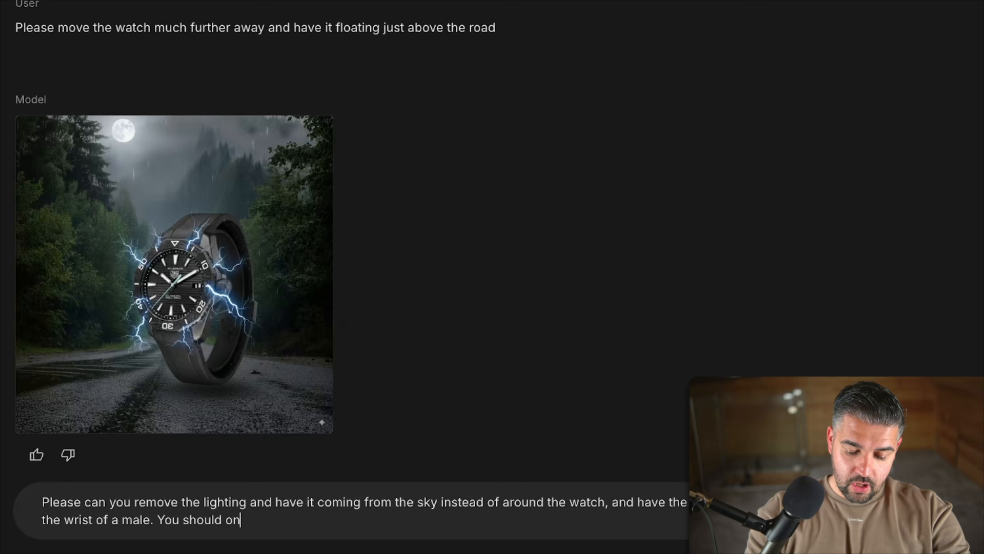
text(ly be able to see)
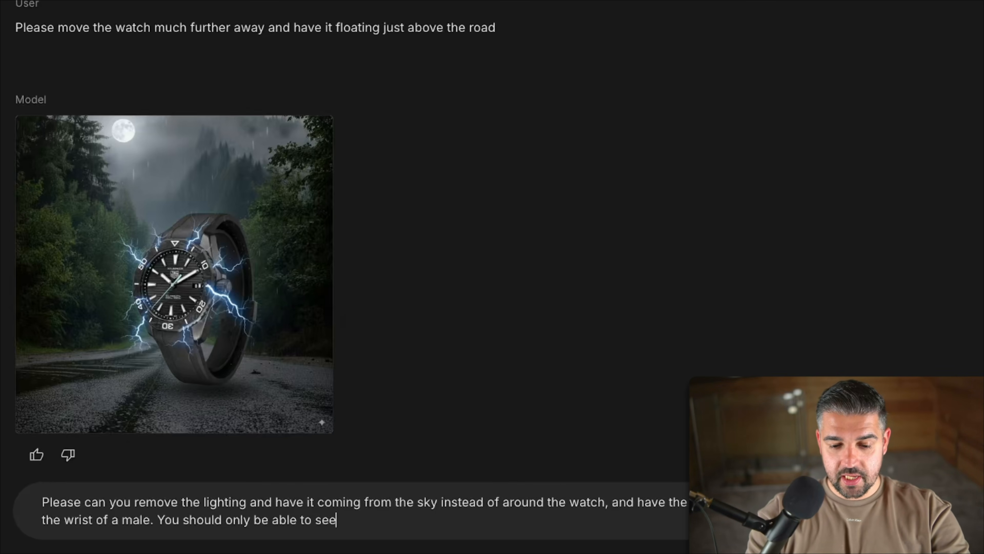
text( his hand )
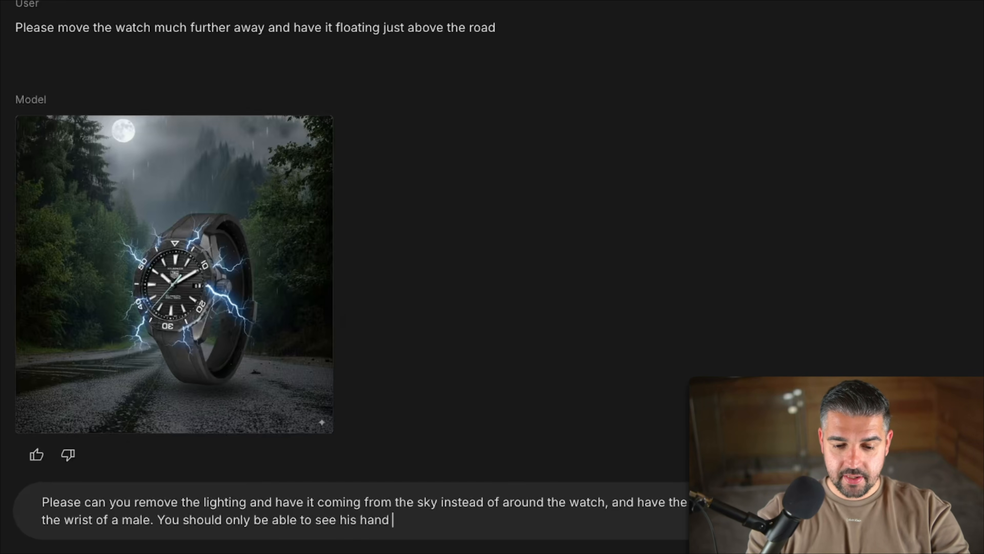
text(coming out of the)
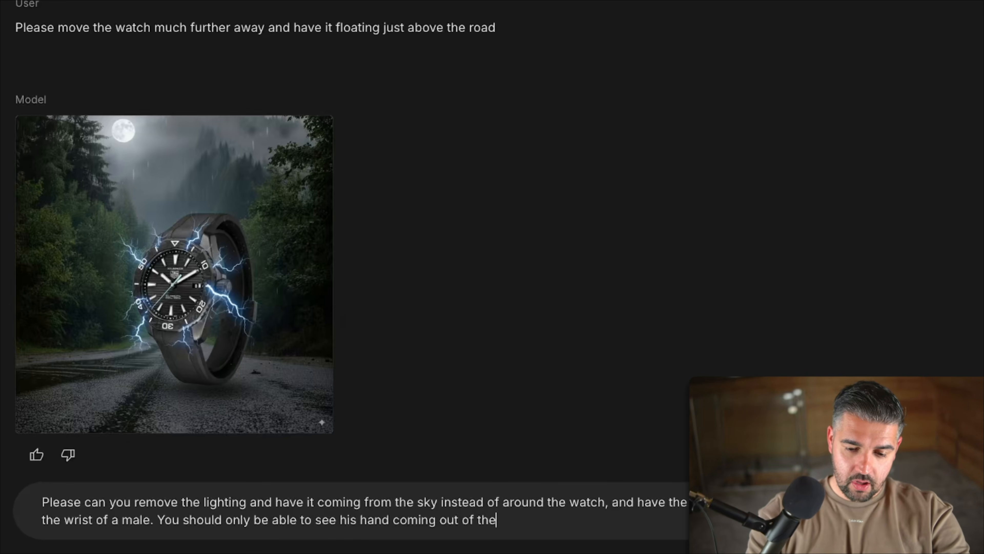
text( ground)
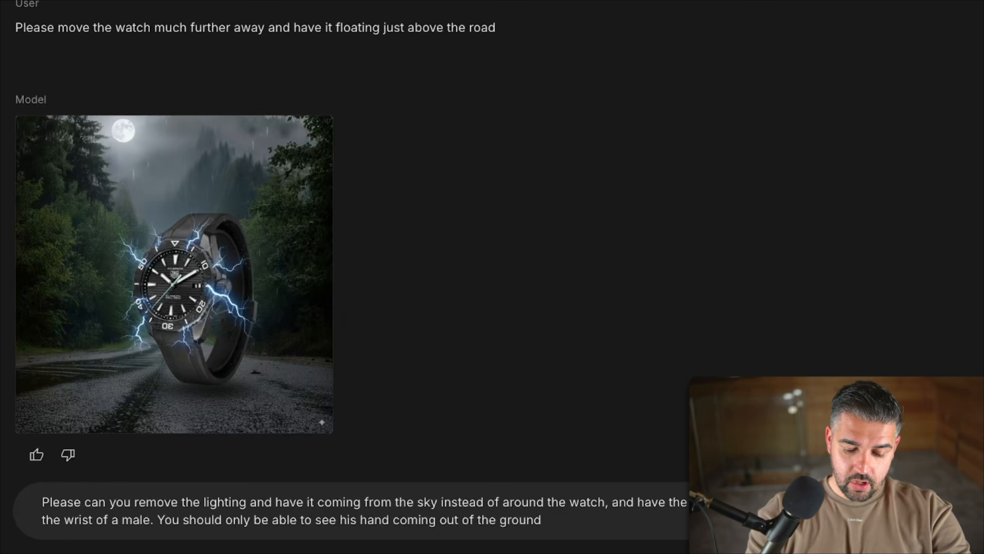
text( holding the watch)
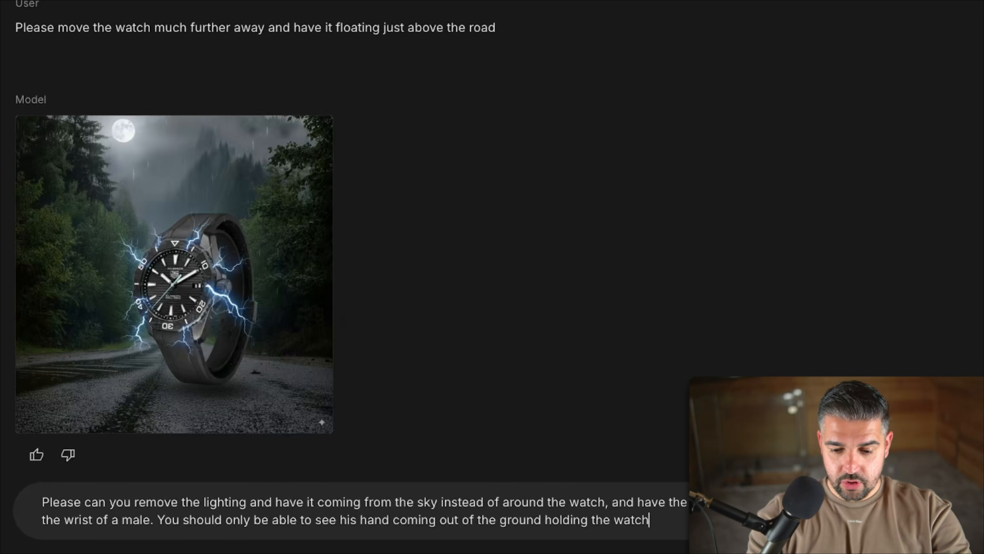
text( with a)
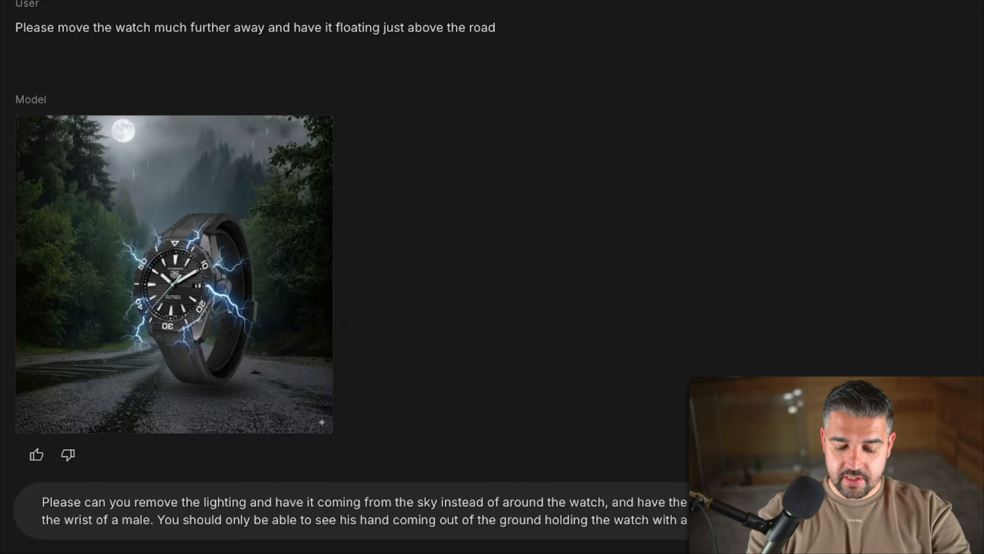
text( the background)
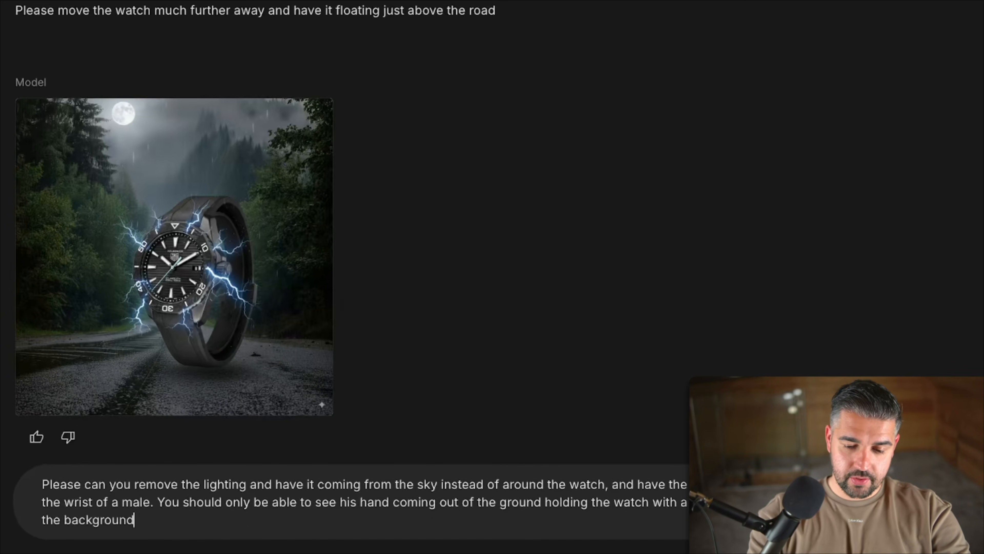
text(.)
key(shift+Return)
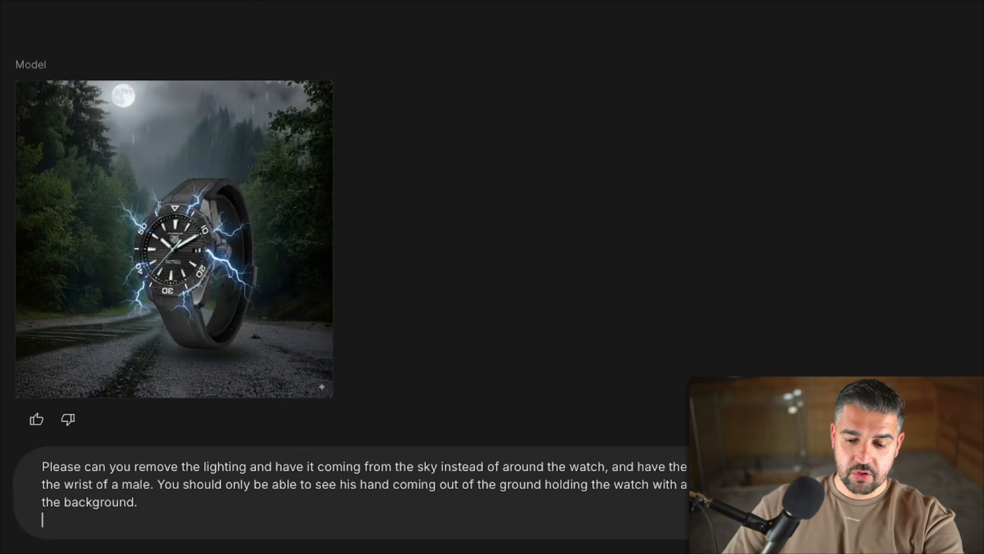
key(BackSpace)
key(Return)
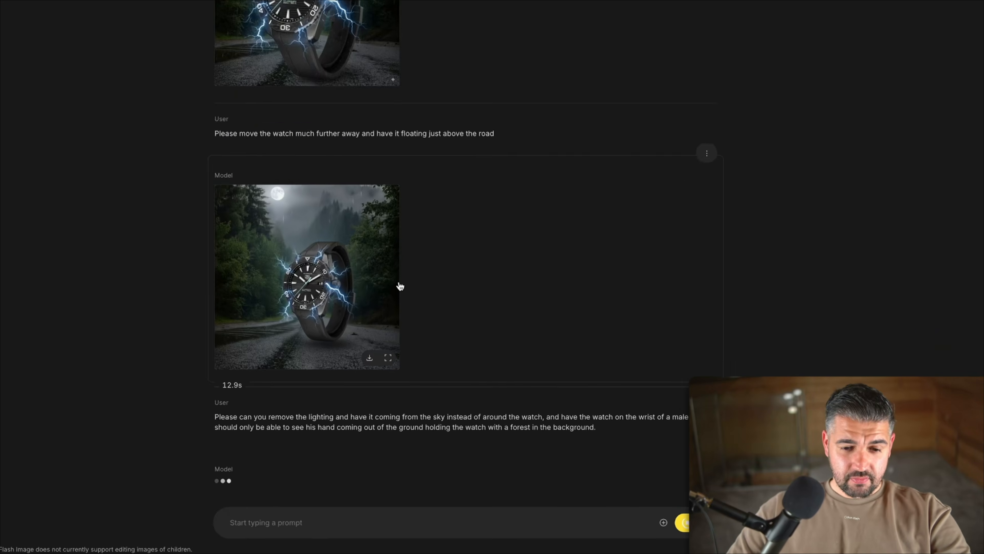
Review the earlier generated watch images in the conversation and view the version floating above the road enlarged
scroll(421, 347, up, 10)
scroll(422, 348, down, 2)
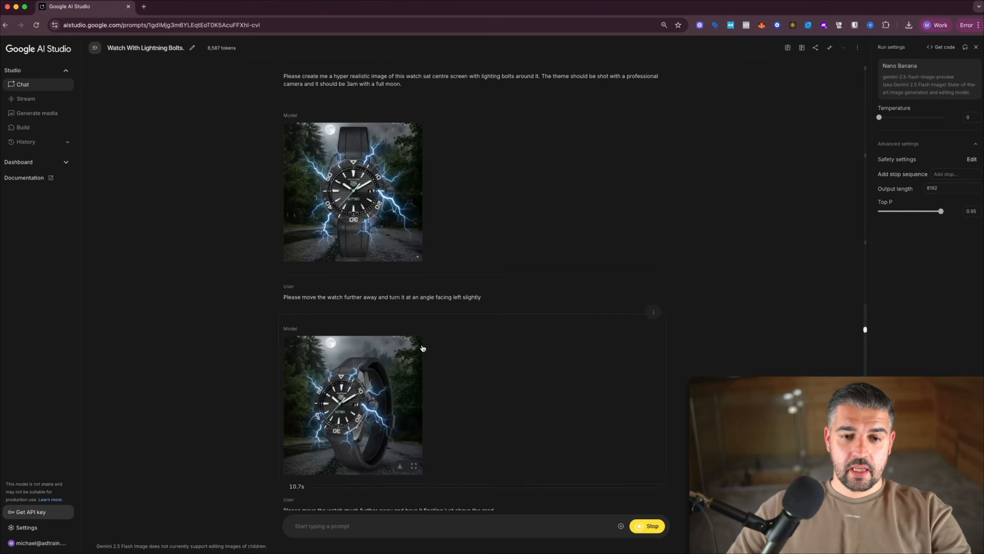
scroll(423, 348, up, 1)
scroll(422, 348, down, 4)
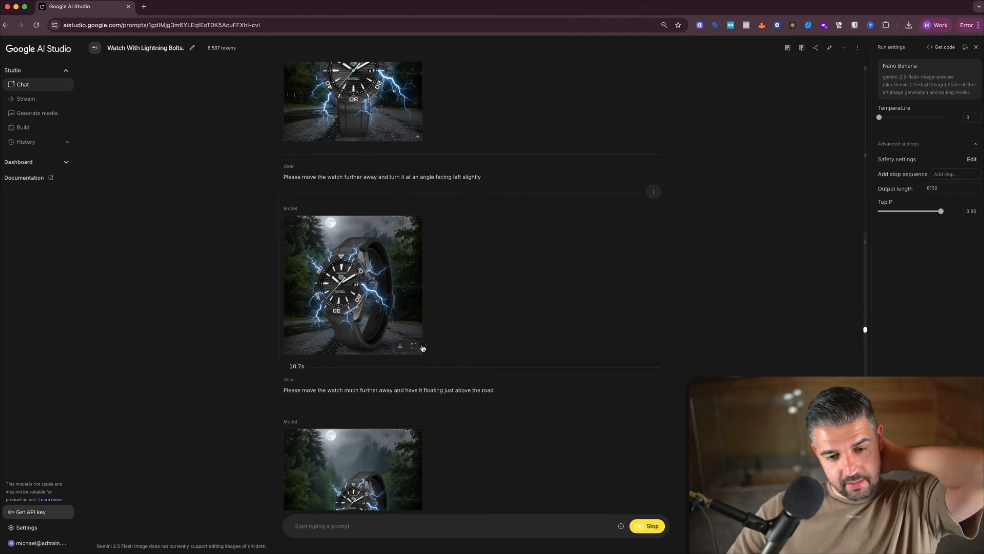
scroll(422, 348, down, 5)
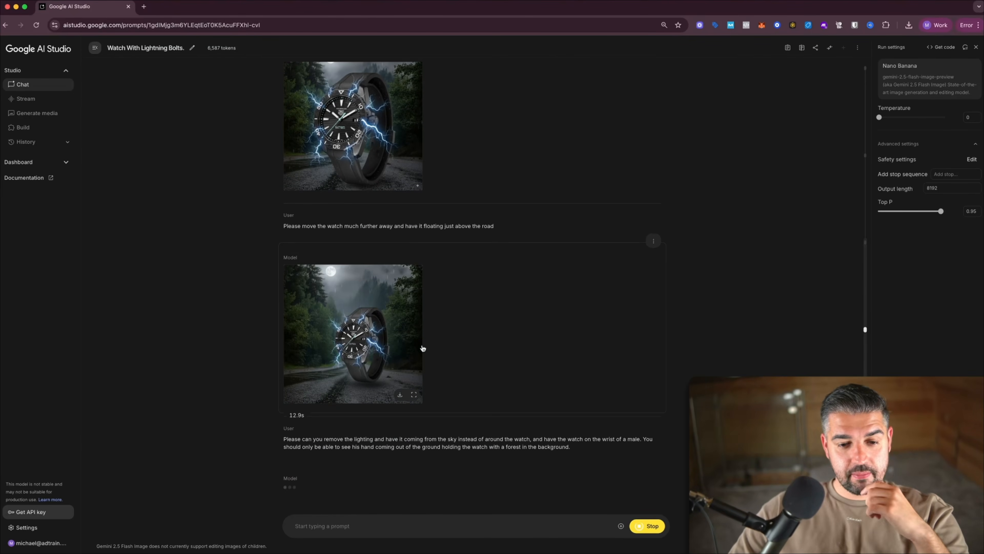
click(367, 343)
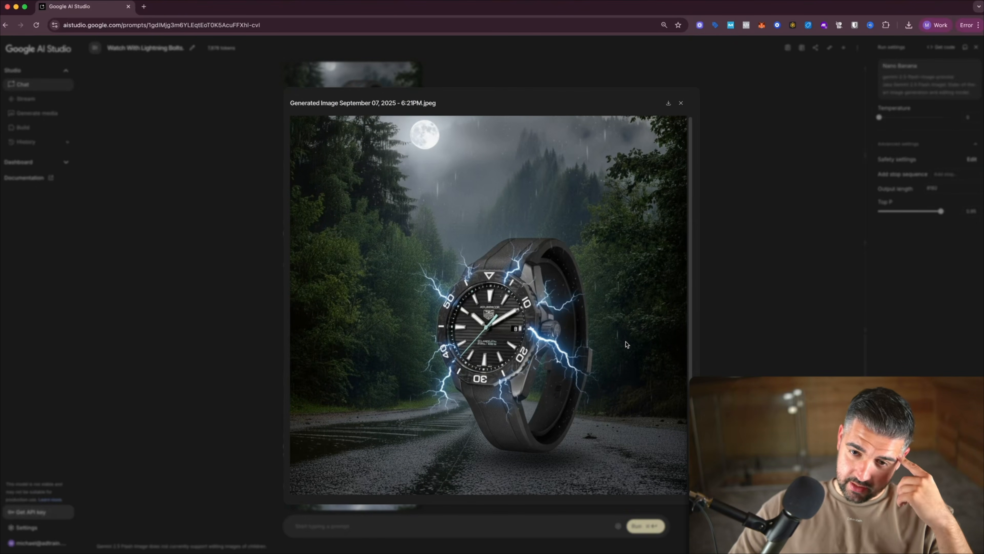
click(721, 324)
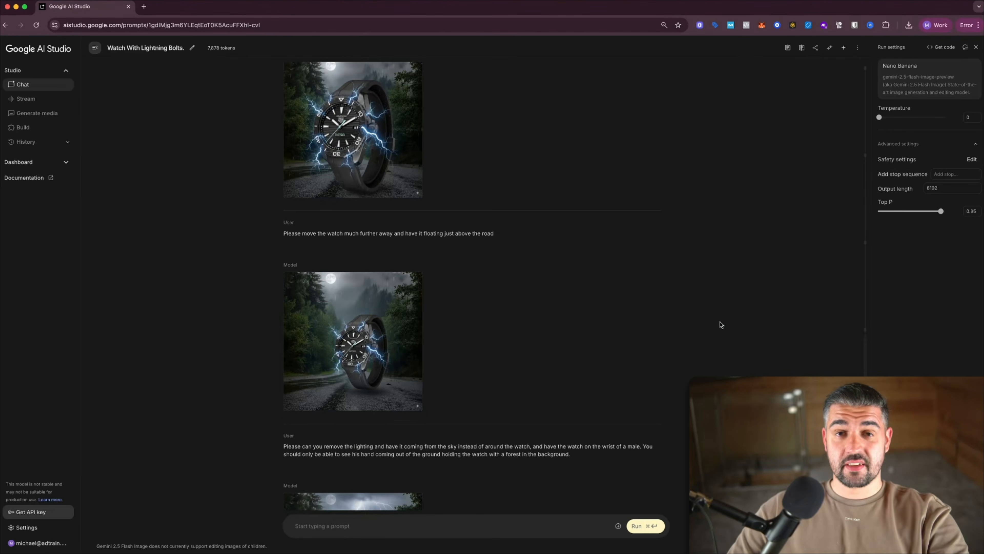
View the newly generated image of the hand wearing the watch enlarged
scroll(418, 308, down, 4)
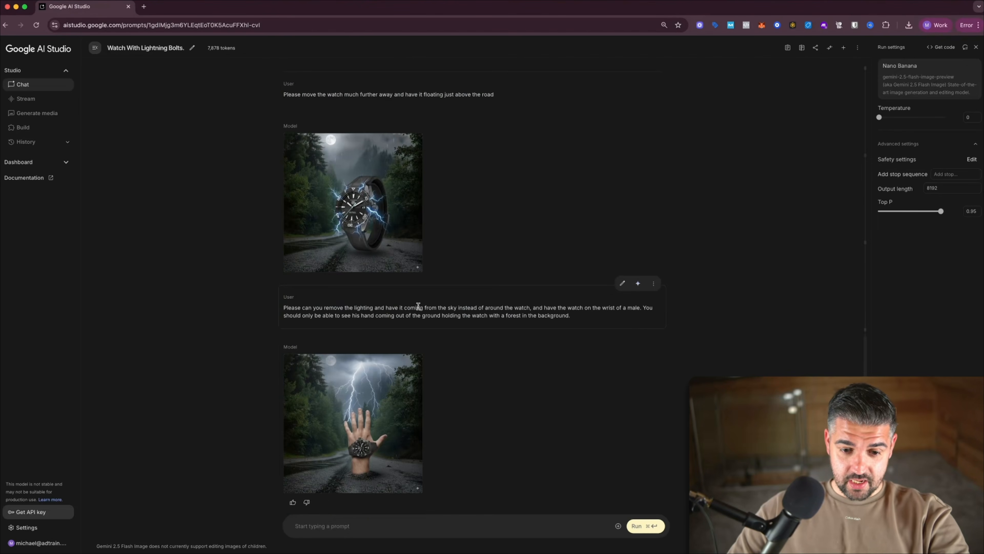
click(342, 434)
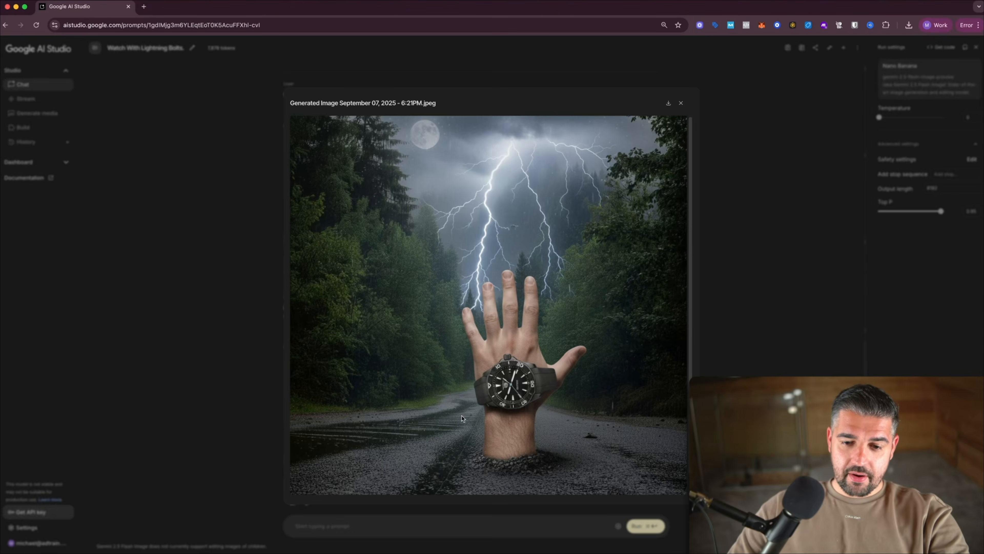
click(417, 508)
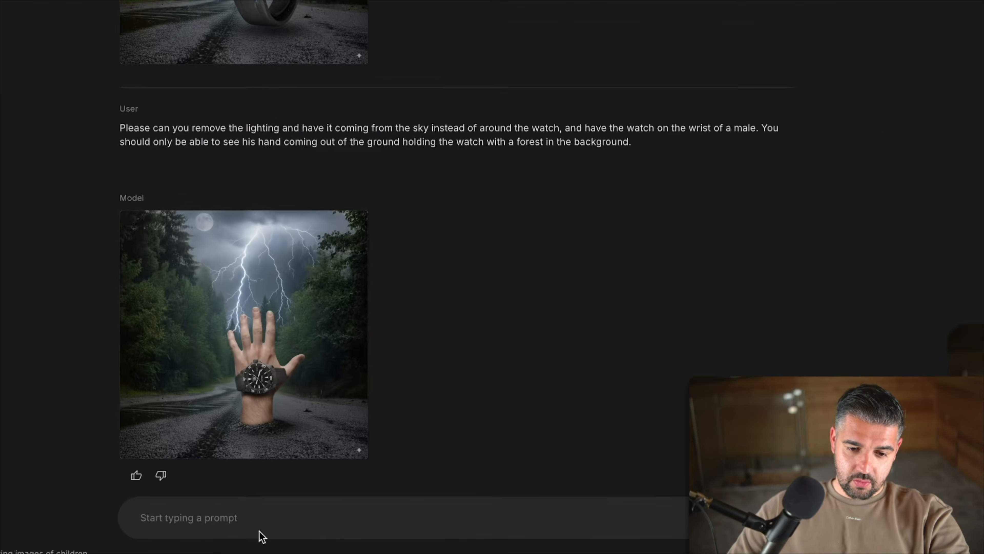
Run the follow-up prompt "Please ensure the warch doesn't encroach on the human hand, it should look realistic"
click(244, 518)
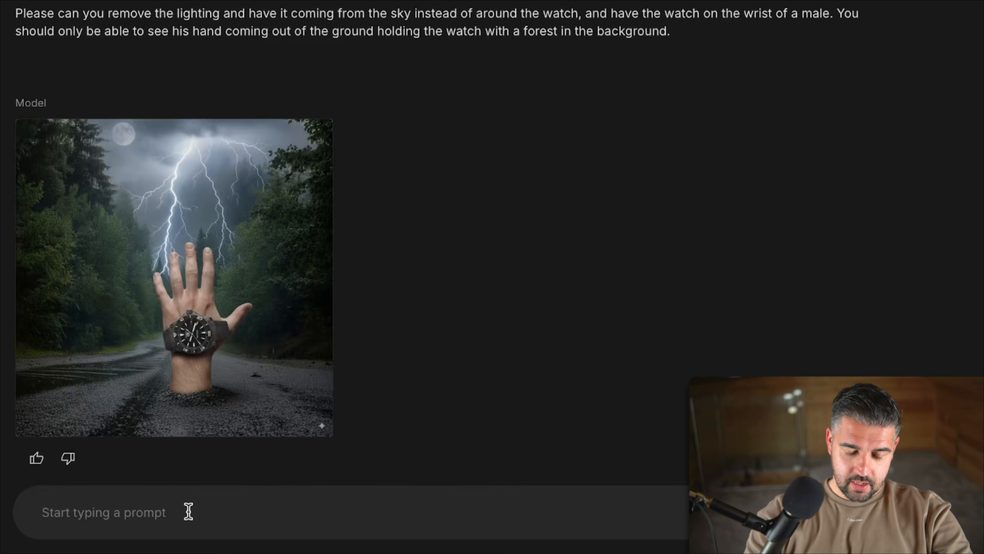
text(Please ensure )
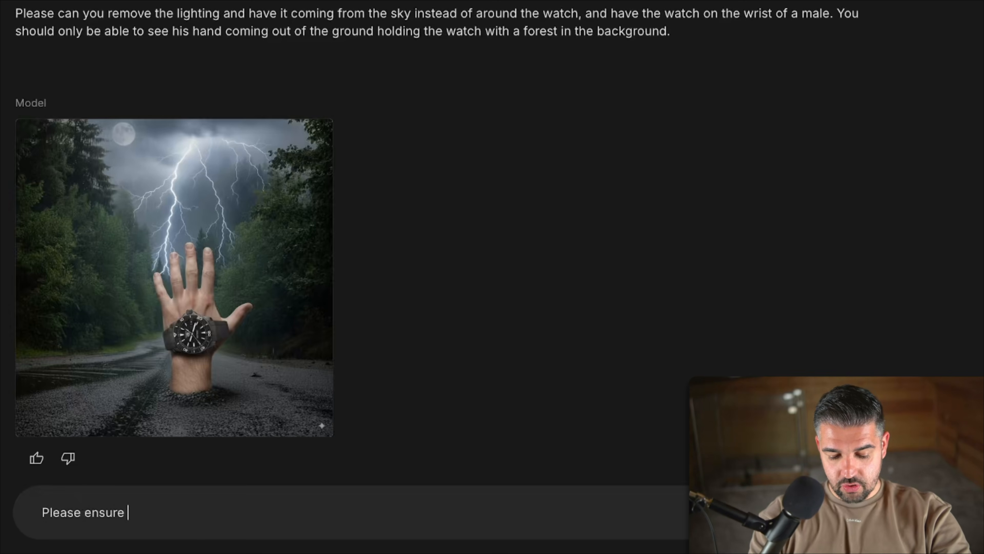
text(the warch )
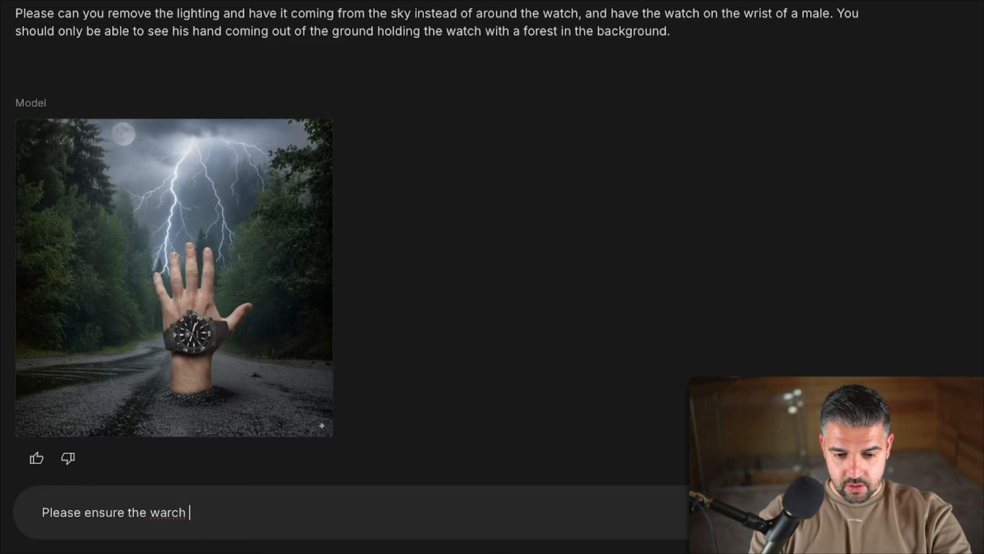
text(doesn't encroach)
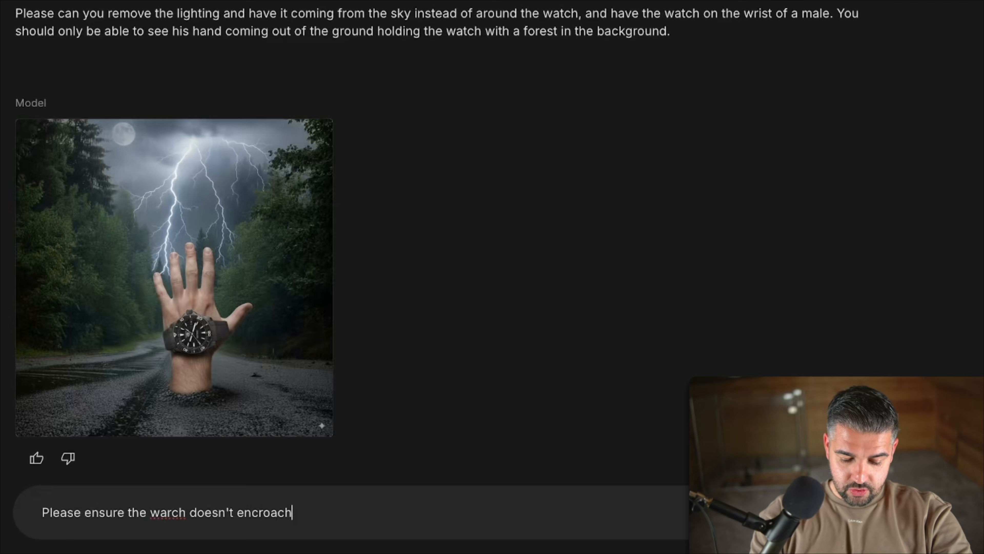
text( on the human ha)
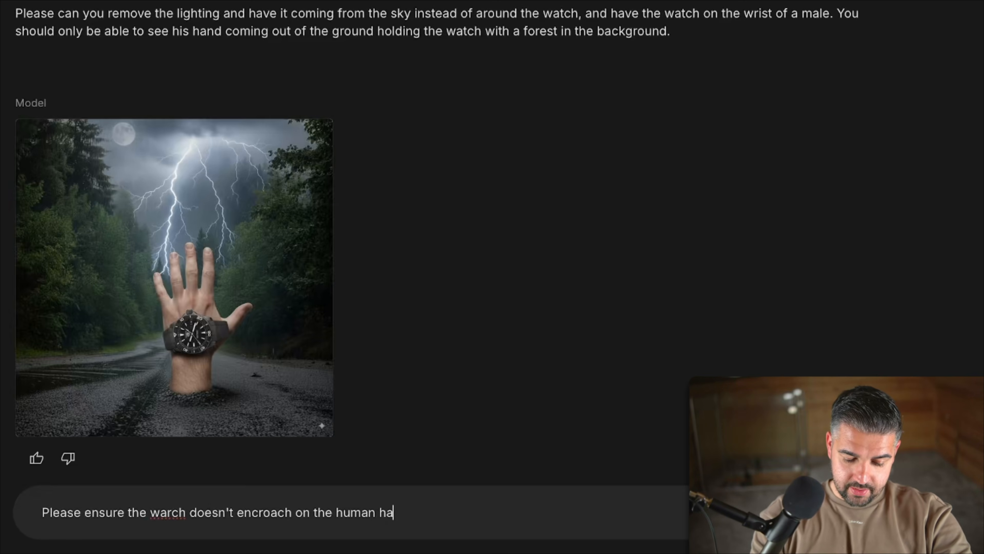
text(nd, it should loo)
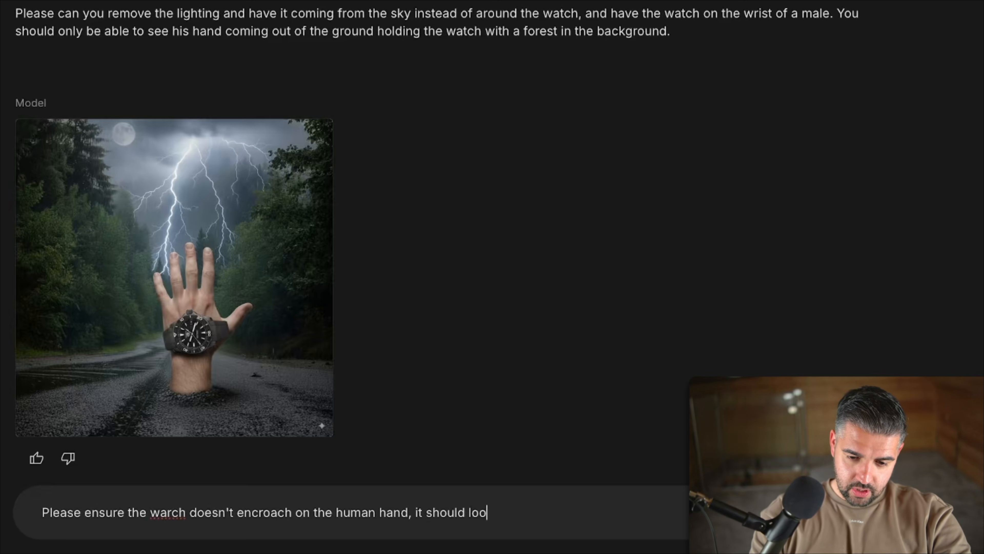
text(k realistic)
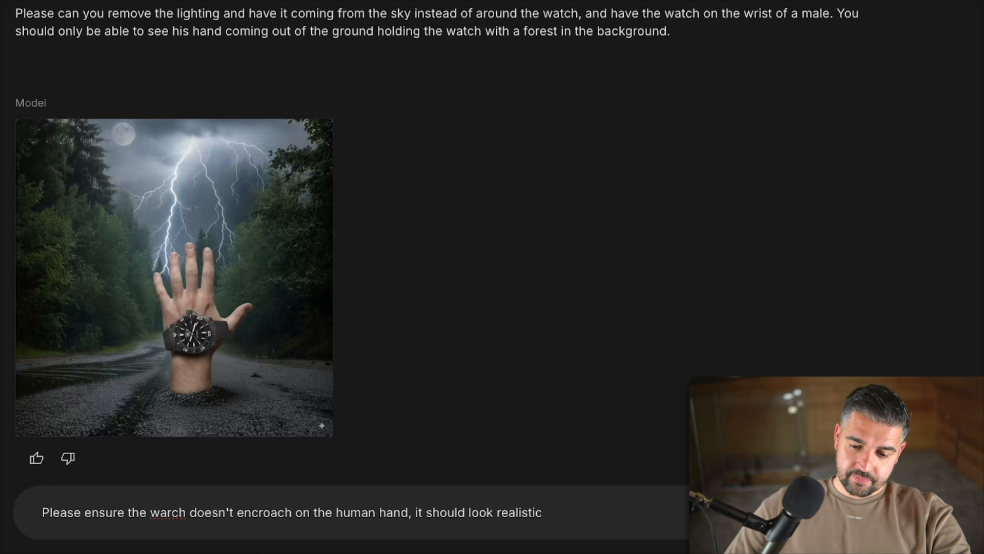
key(super+Return)
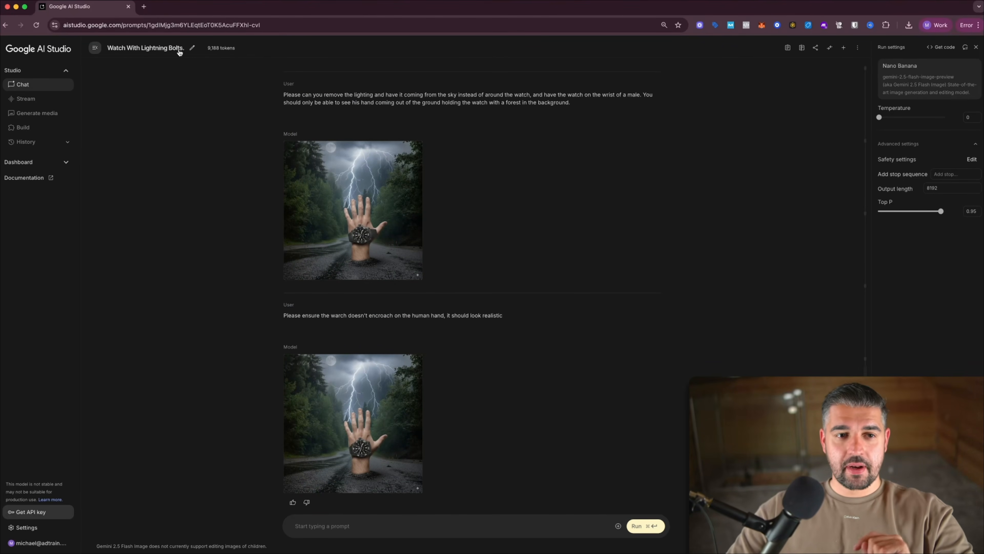
Open a second Google AI Studio chat in a new browser tab by searching for "google ai studio"
click(144, 6)
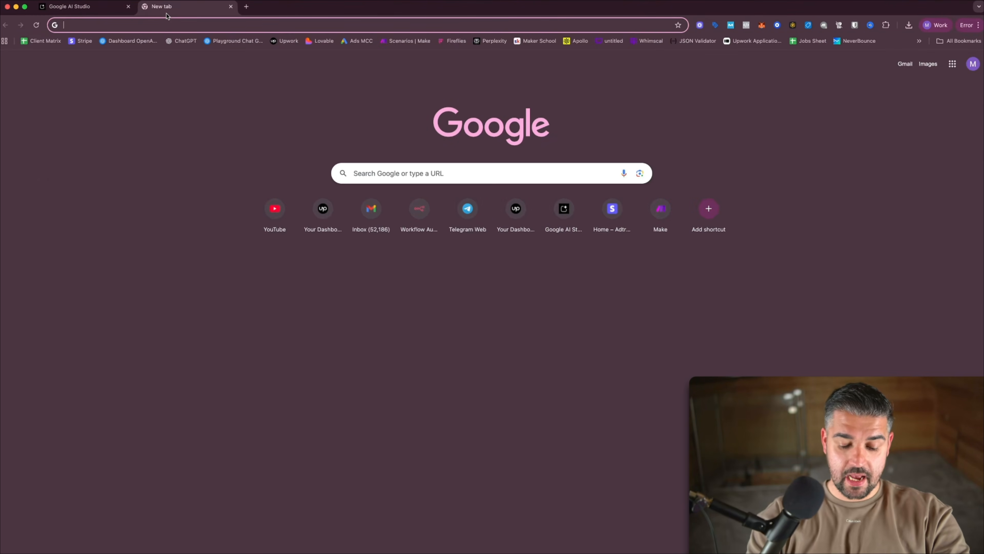
text(google ai studio)
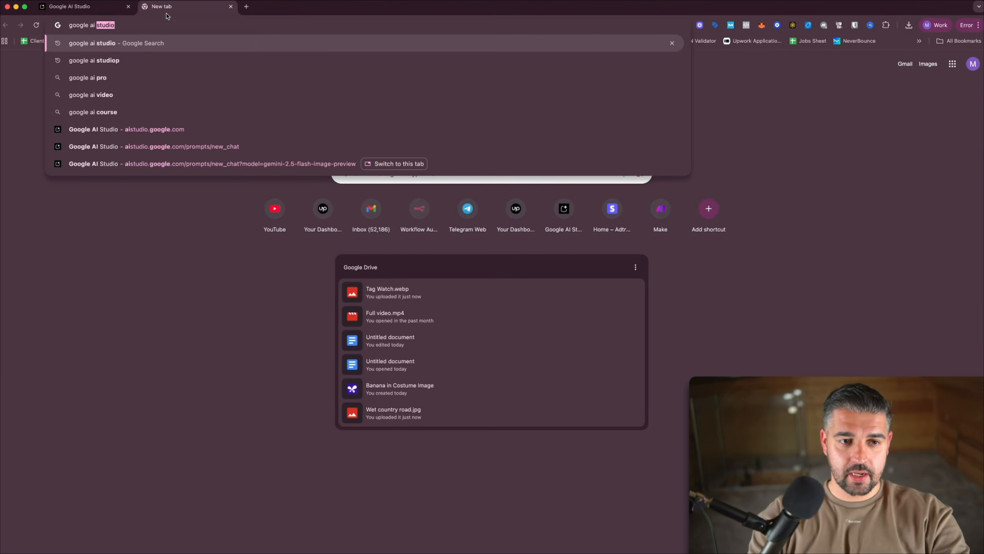
key(Return)
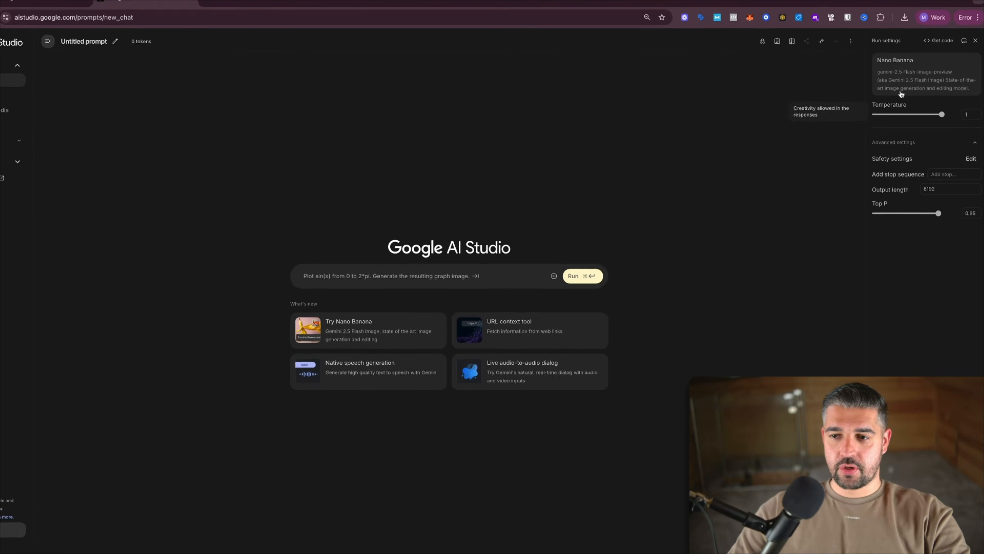
Switch the new chat's model from Nano Banana to Gemini 2.5 Flash and lower its temperature to the minimum
click(924, 78)
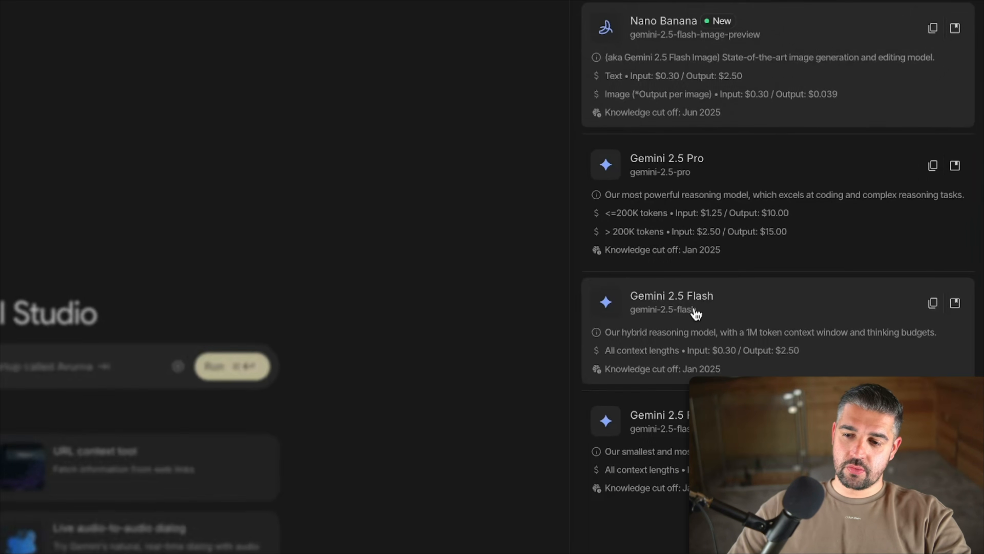
click(718, 303)
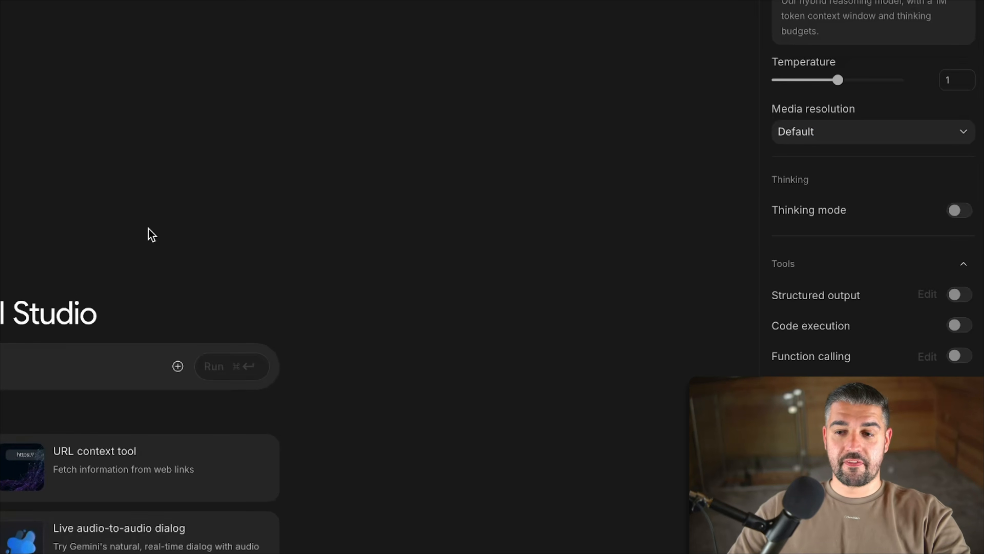
drag(838, 80, 660, 84)
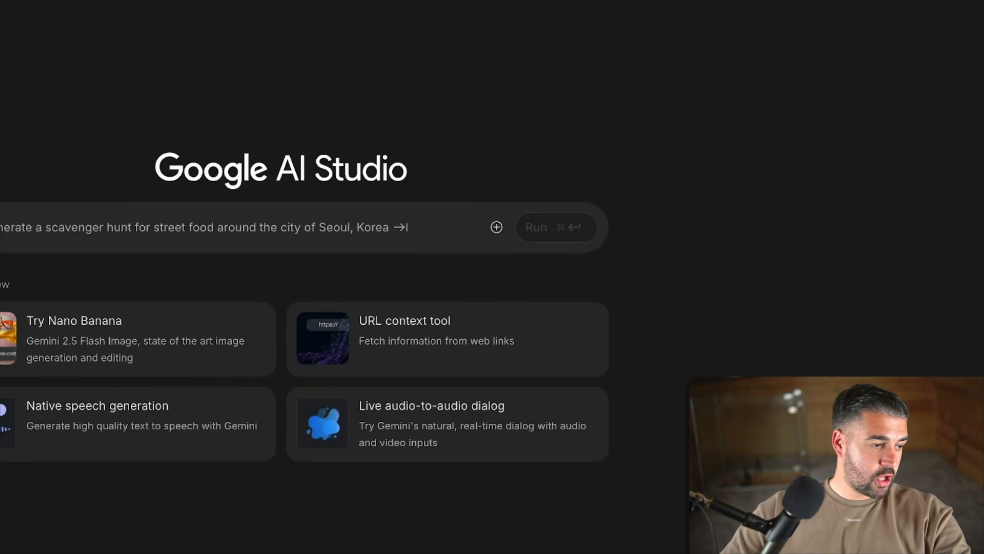
Attach the black watch image and the wet country road image to the new prompt
drag(0, 116, 217, 140)
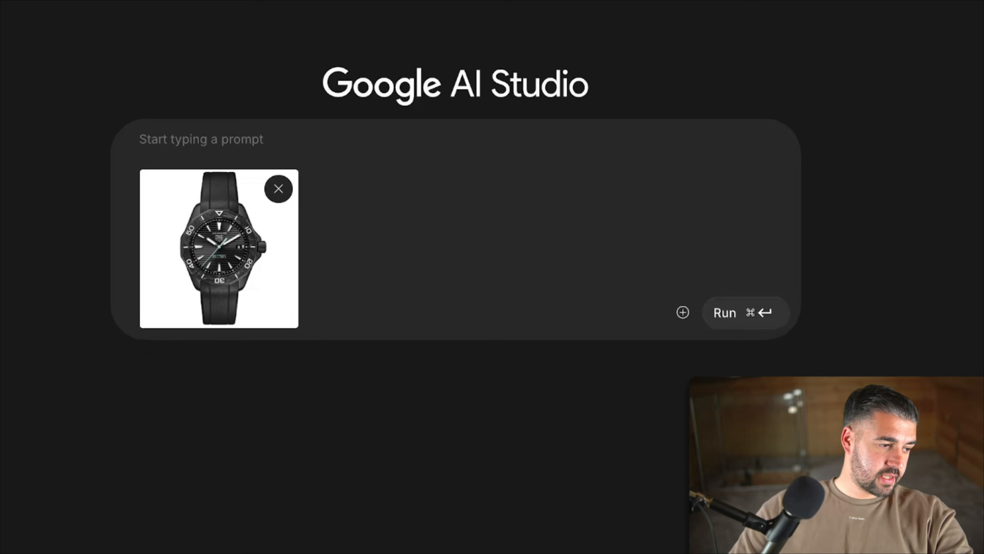
drag(240, 0, 370, 271)
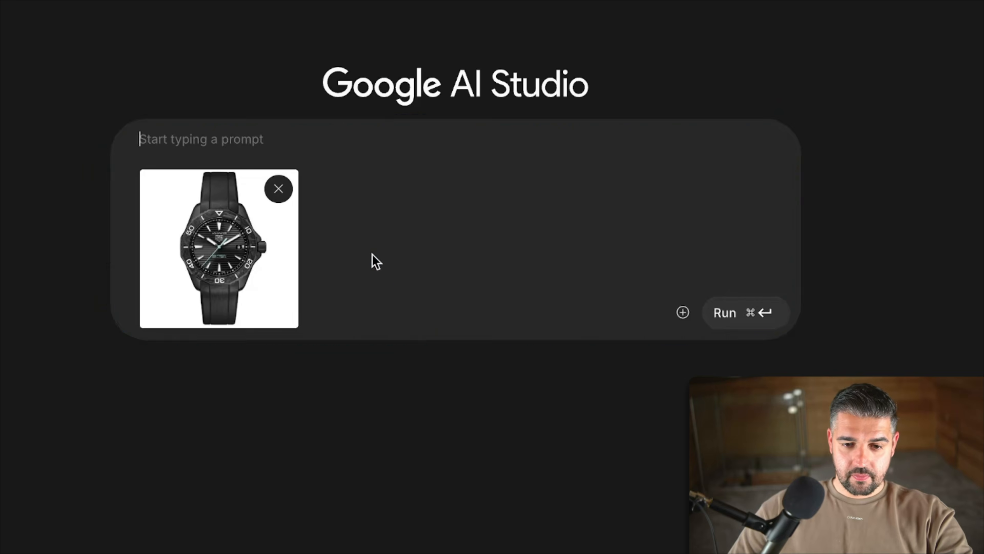
text(Please)
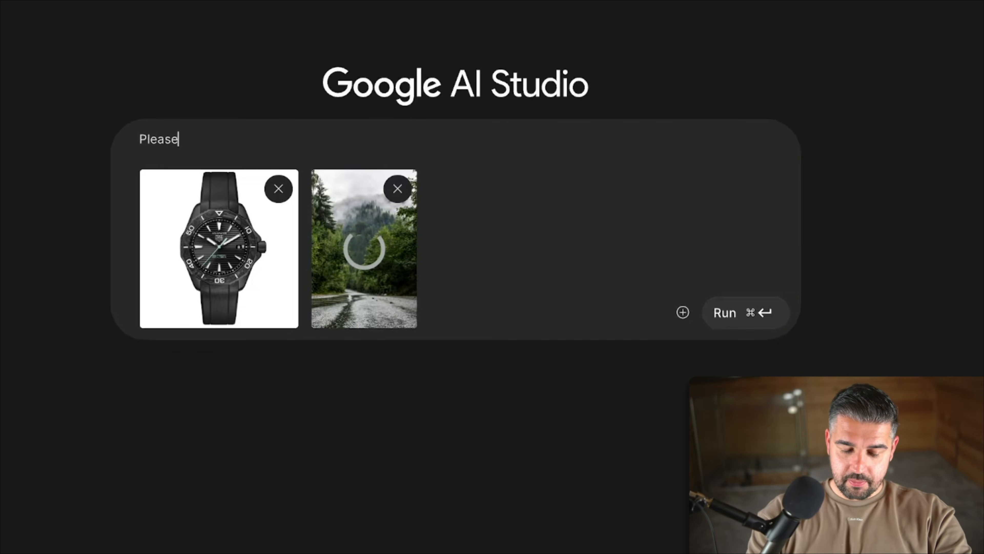
text( can you)
key(super+a)
Begin the prompt with "You're a veteran nano banana image prompt generator that's hugely creative and focuses on highlighting the product."
text(You')
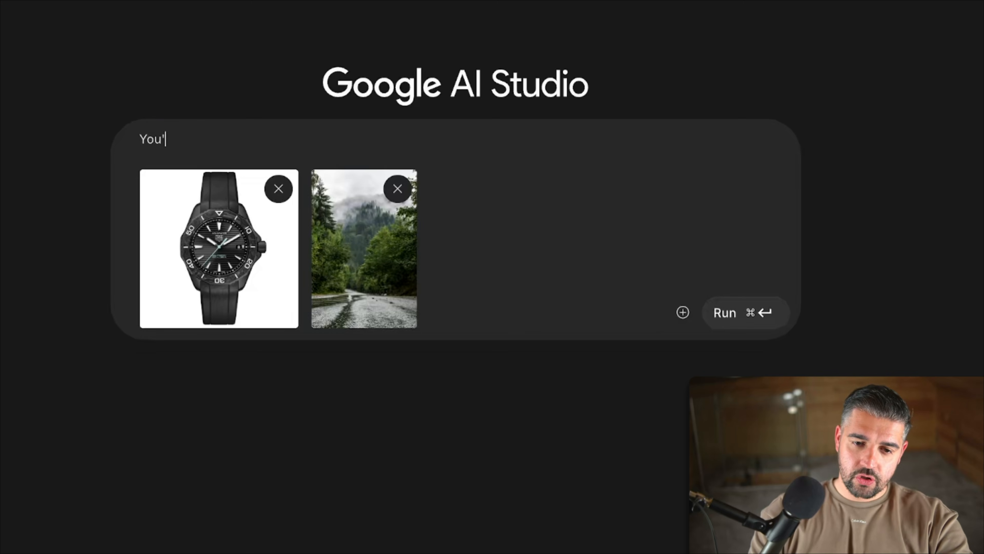
text(re a veter)
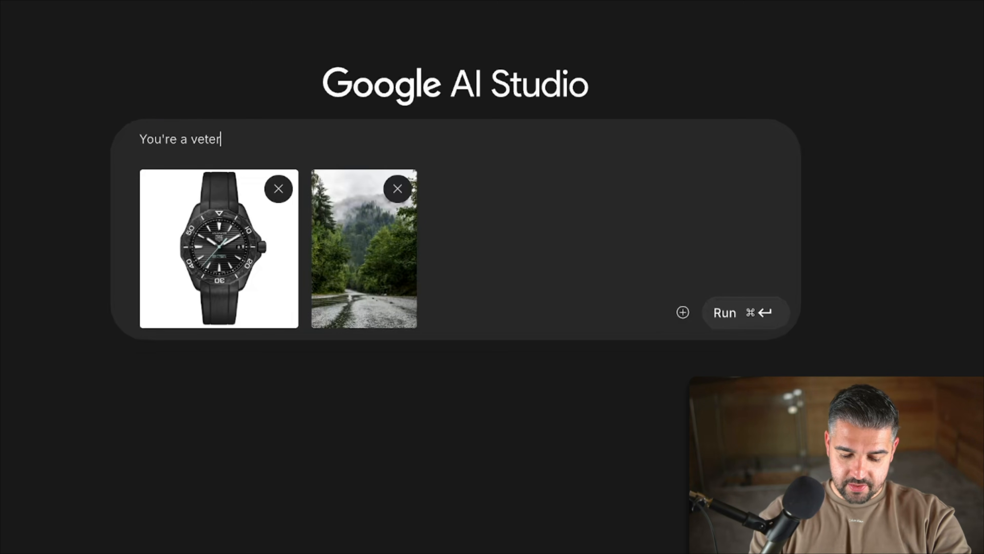
text(an na)
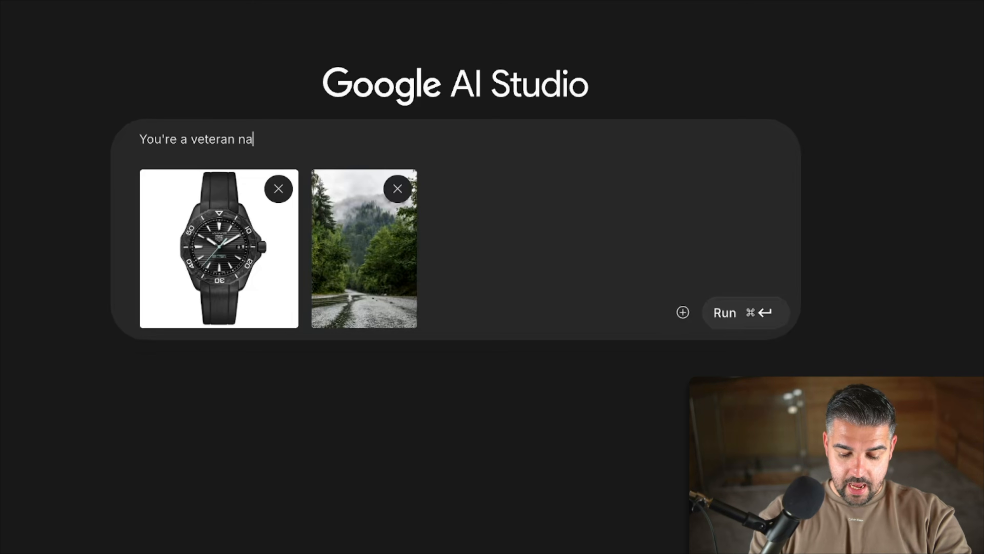
text(no banana )
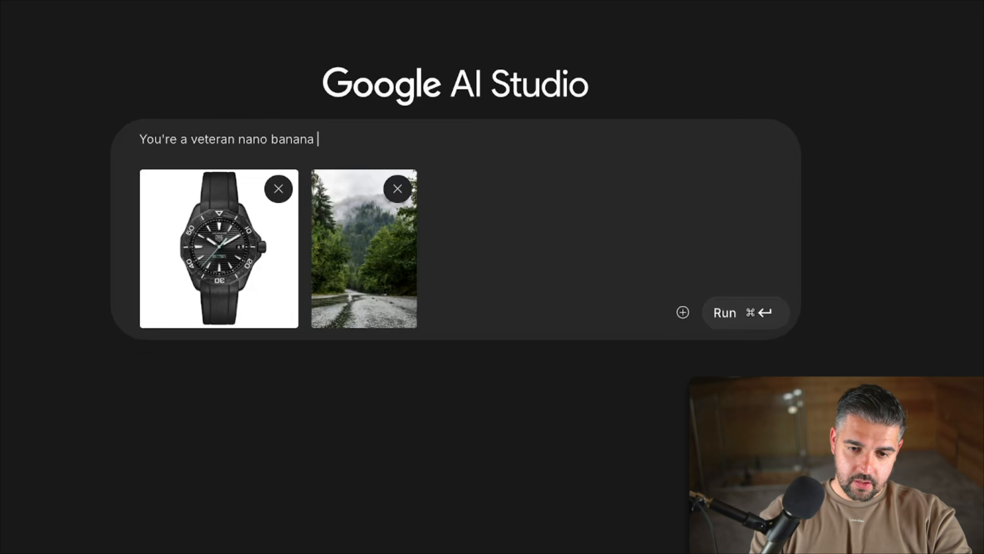
text(image prompt )
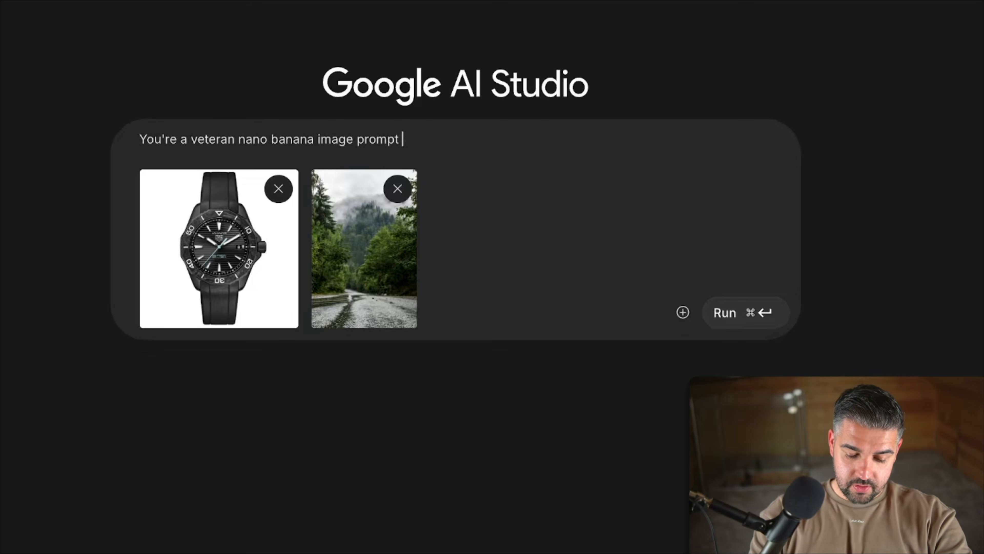
text(generator)
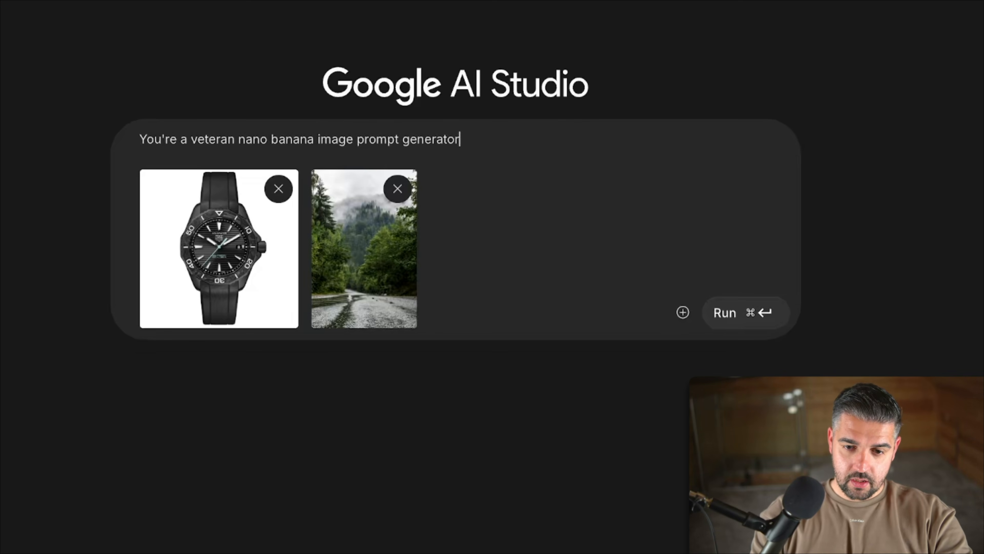
text( that's huge)
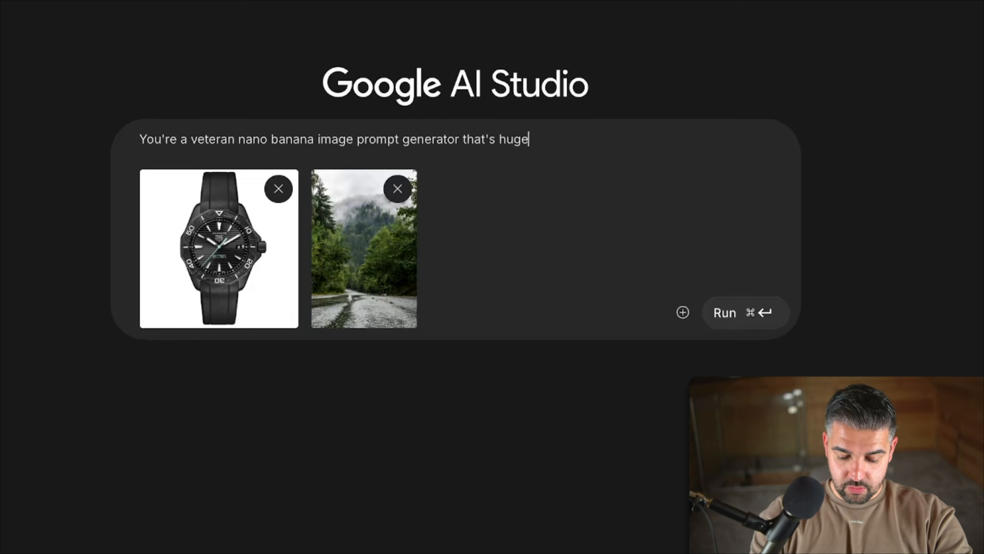
text(ly creative and )
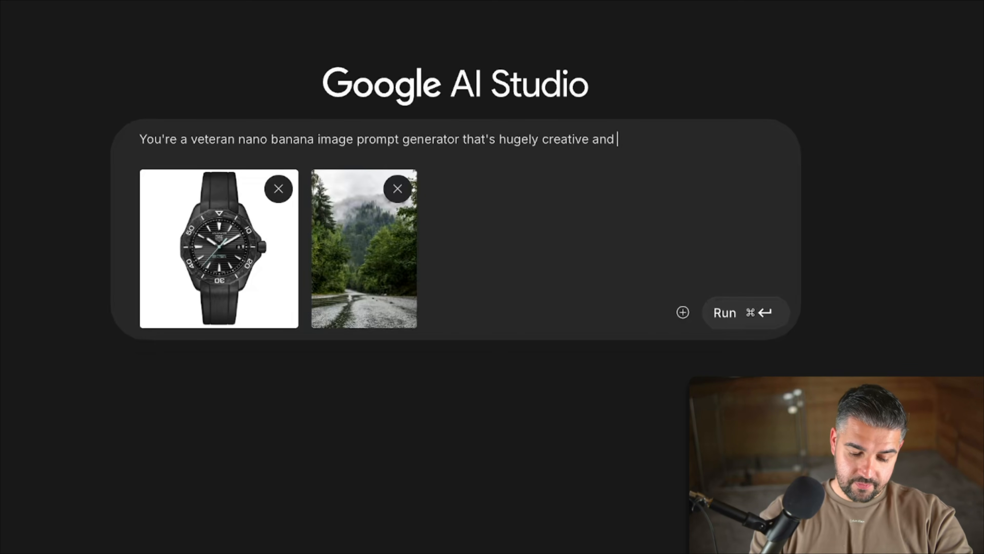
text(focuses on hi)
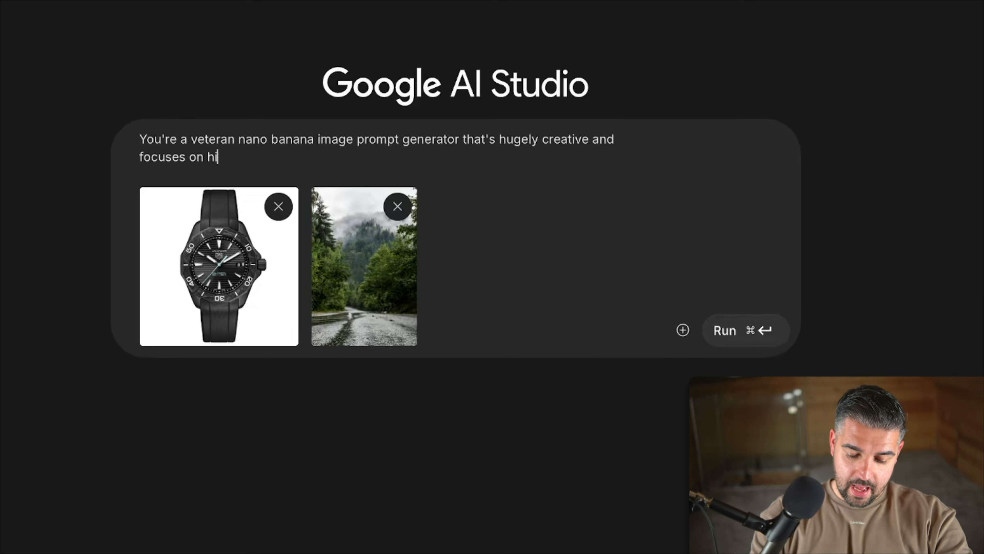
text(ghlighting the pro)
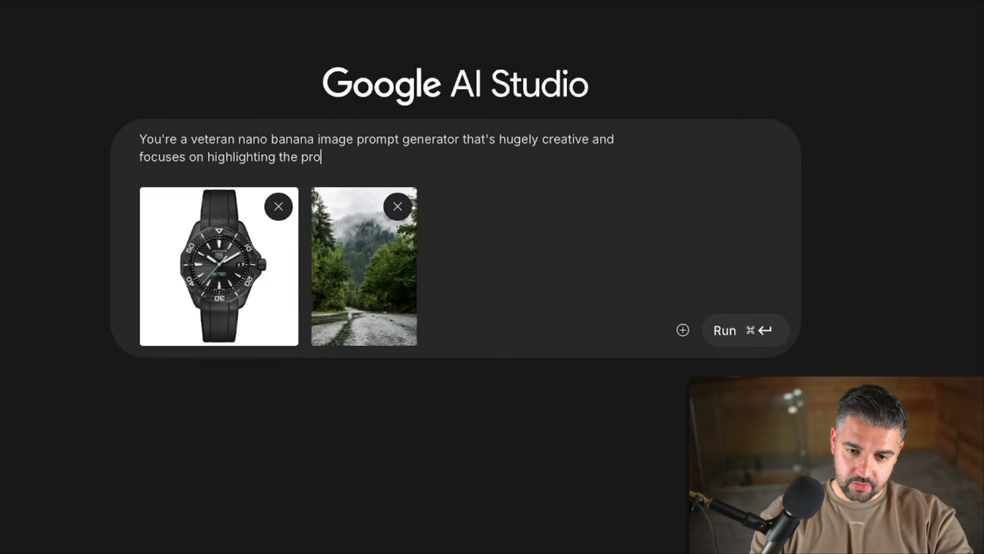
text(duct)
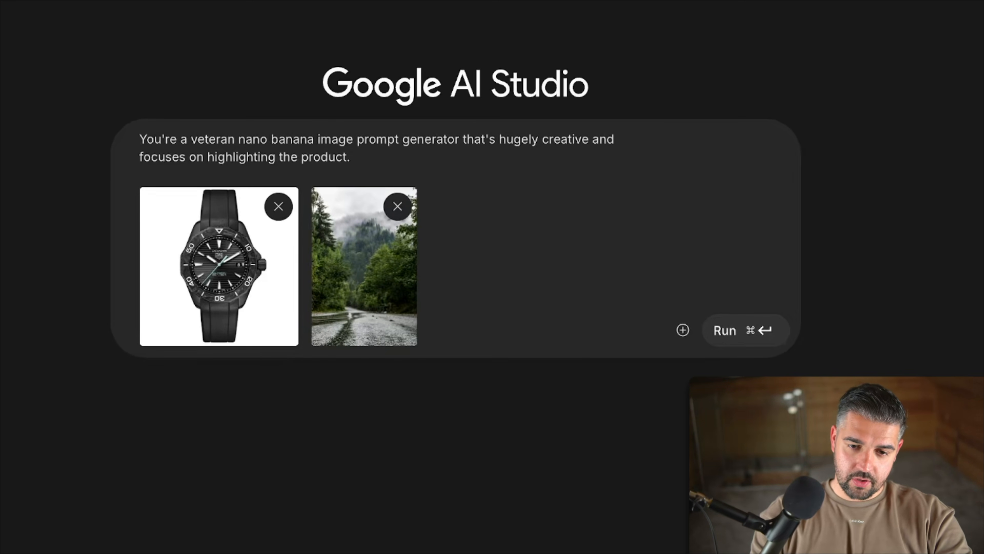
text(.  Please)
Add a paragraph: "Please create me a prompt for this watch to be on a mans wrist but it's with an arm coming out of the ground"
key(Return)
key(Return)
text(Ple)
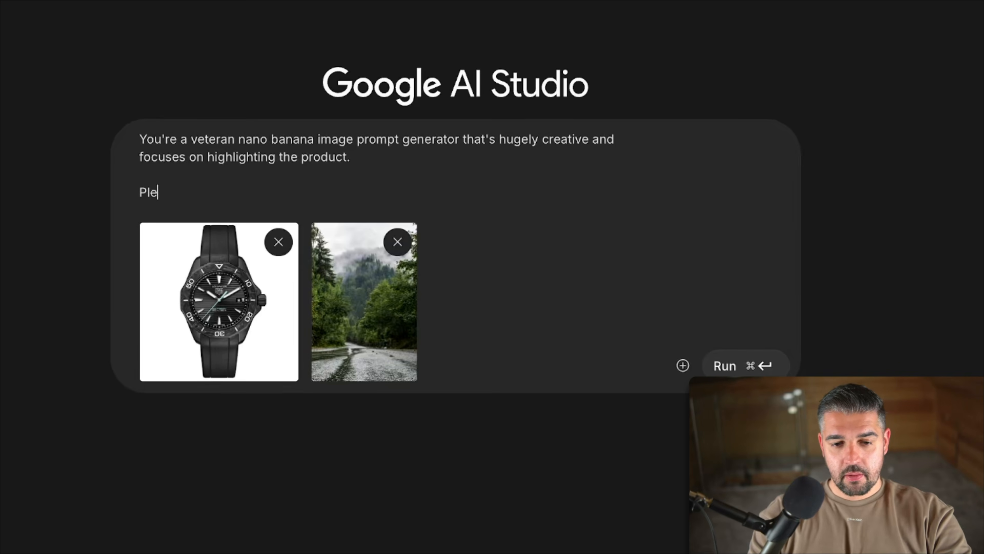
text(ase create me a )
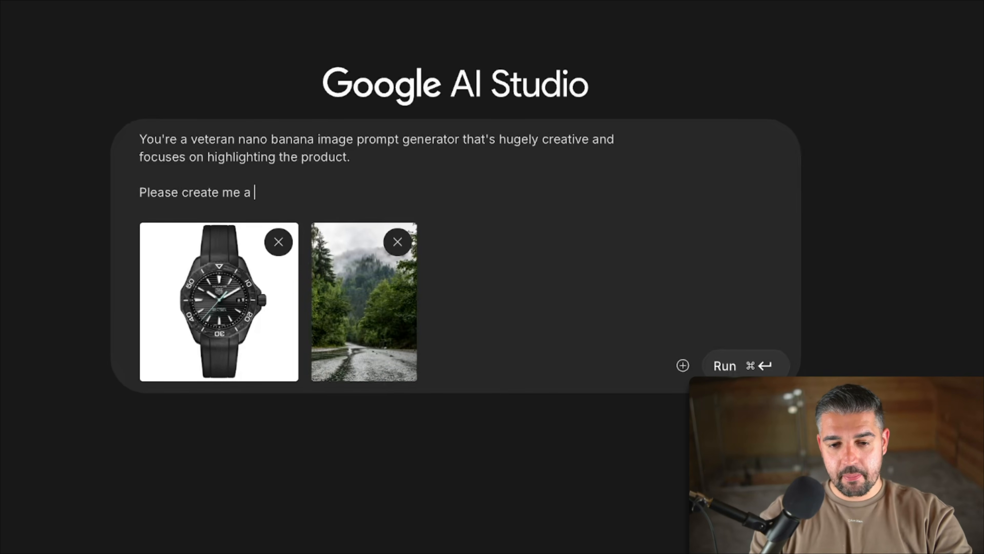
text(prompt for this w)
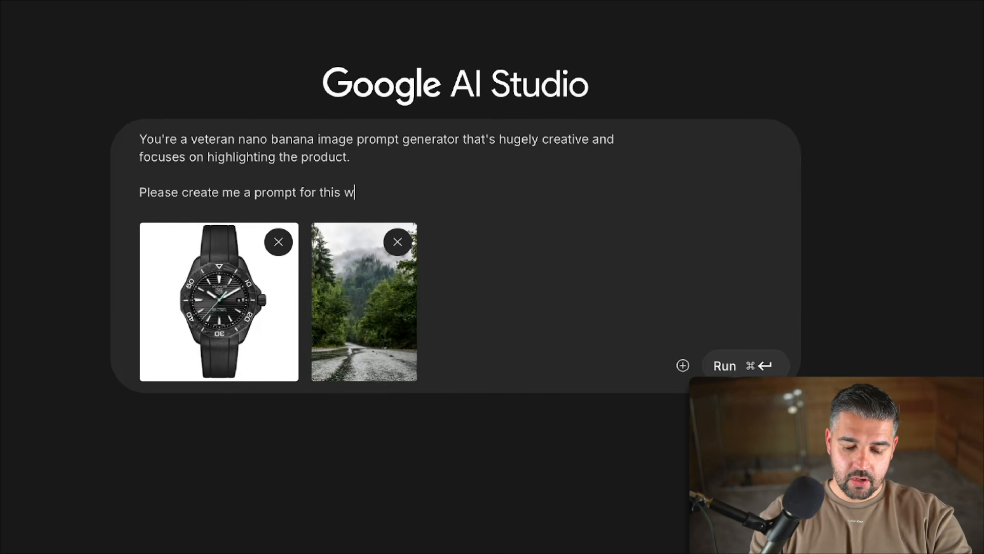
text(atch to be on a )
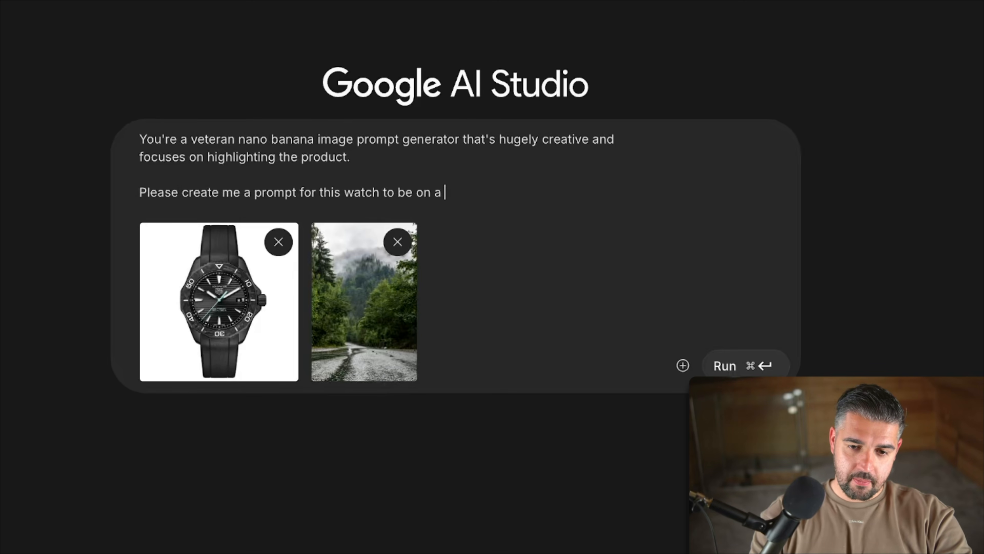
text(mans wrist)
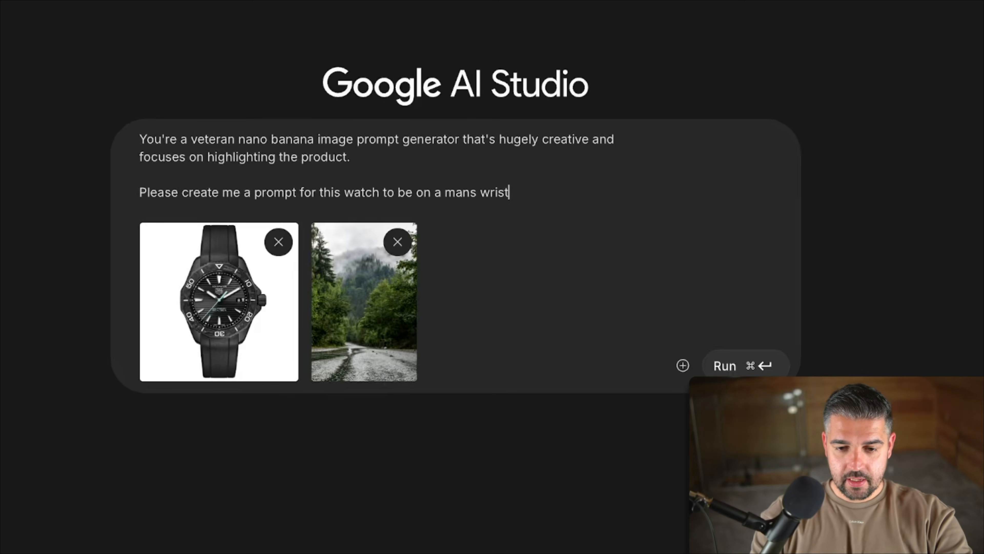
text( but it's)
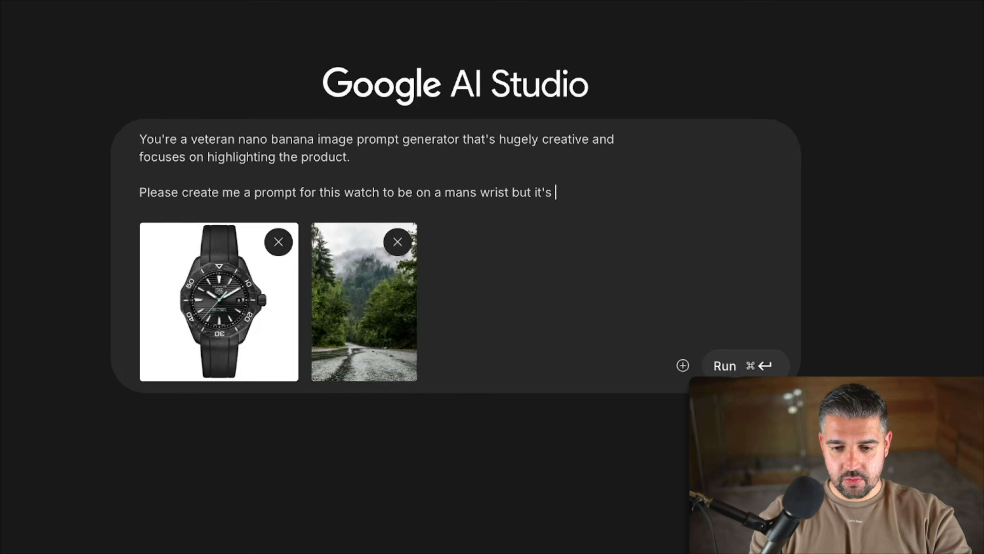
text( with an arm c)
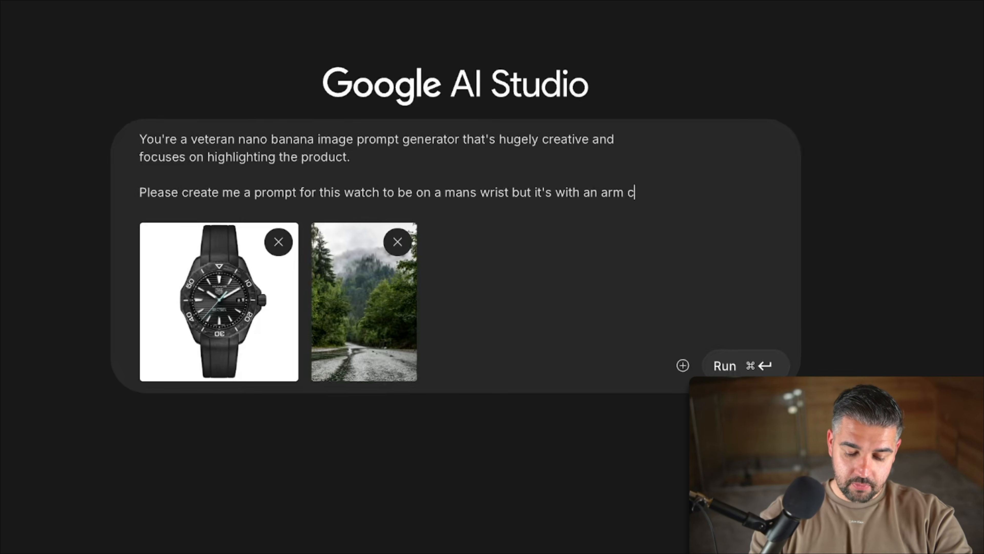
text(oming out of the ground)
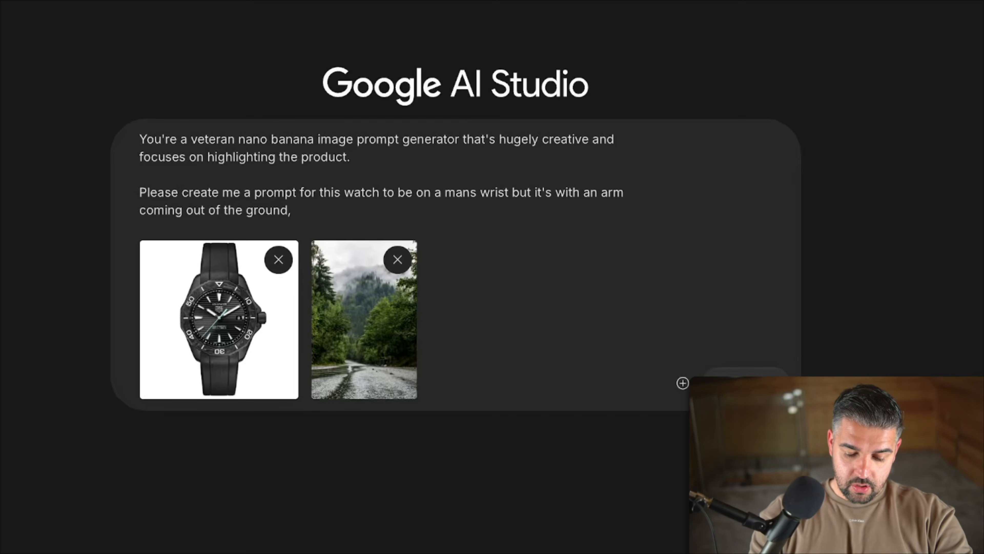
Continue the request with ", it's 3am in a forest" and remove the wet country road image from the prompt
text(, i)
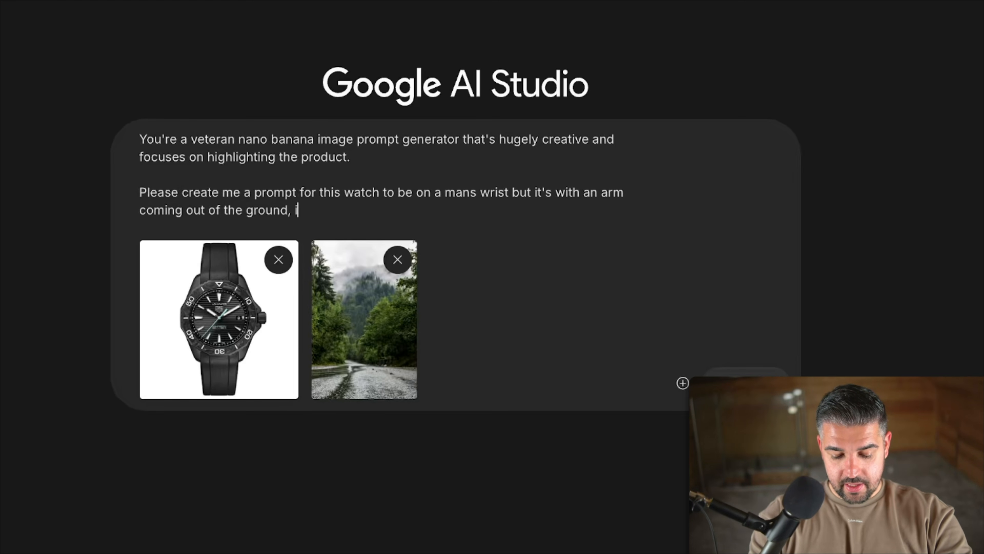
text(t's 3am in a )
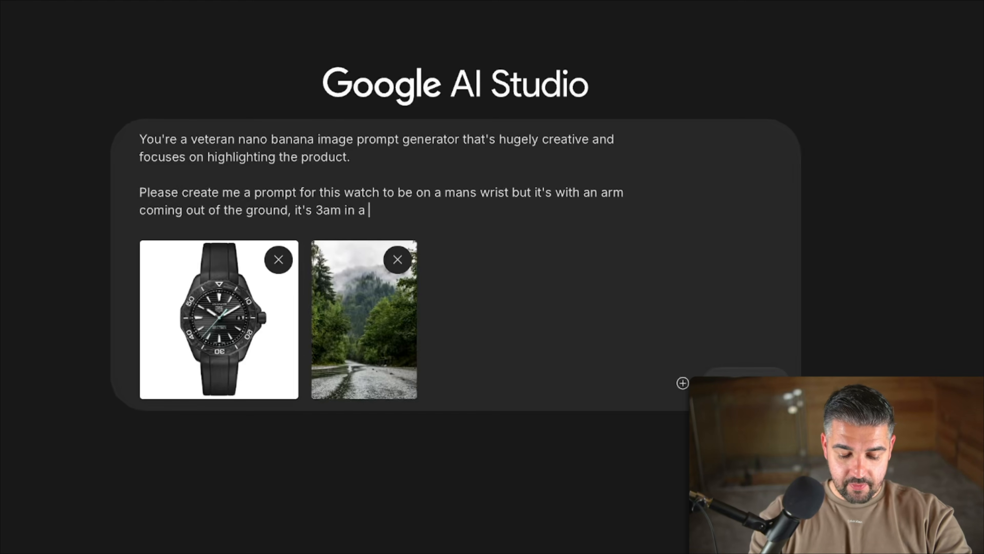
text(forest)
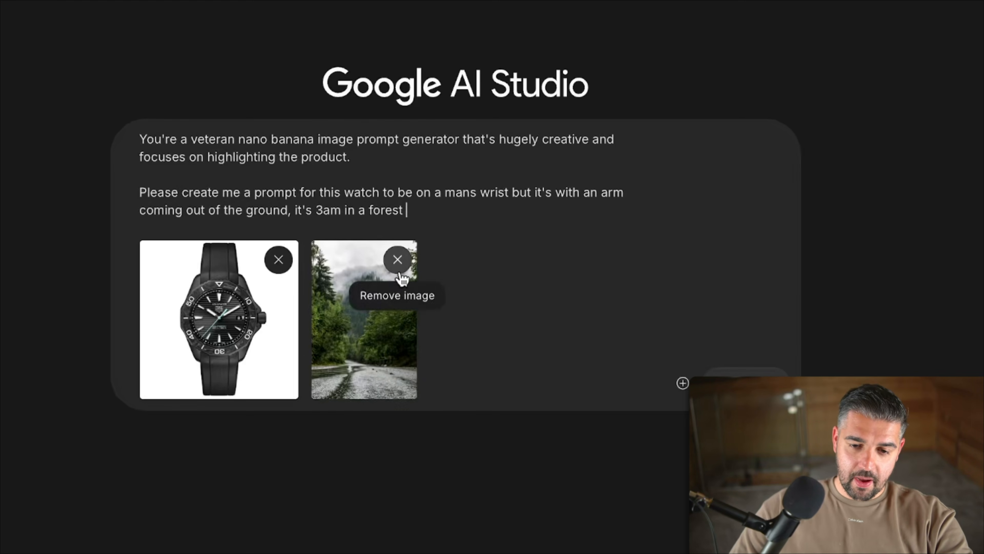
click(399, 273)
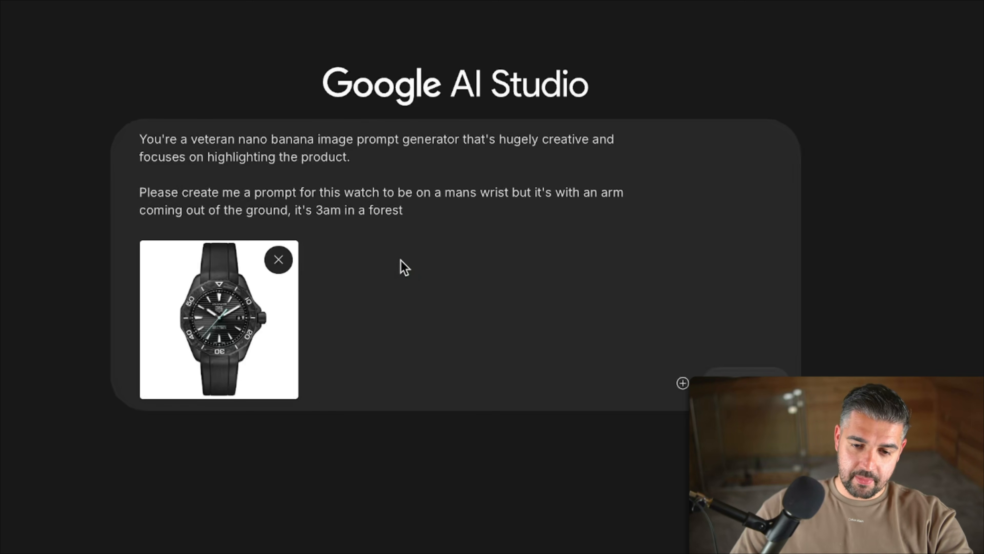
Finish the request with "and it should be dark and dreary." and submit it to Gemini 2.5 Flash
click(479, 216)
key(BackSpace)
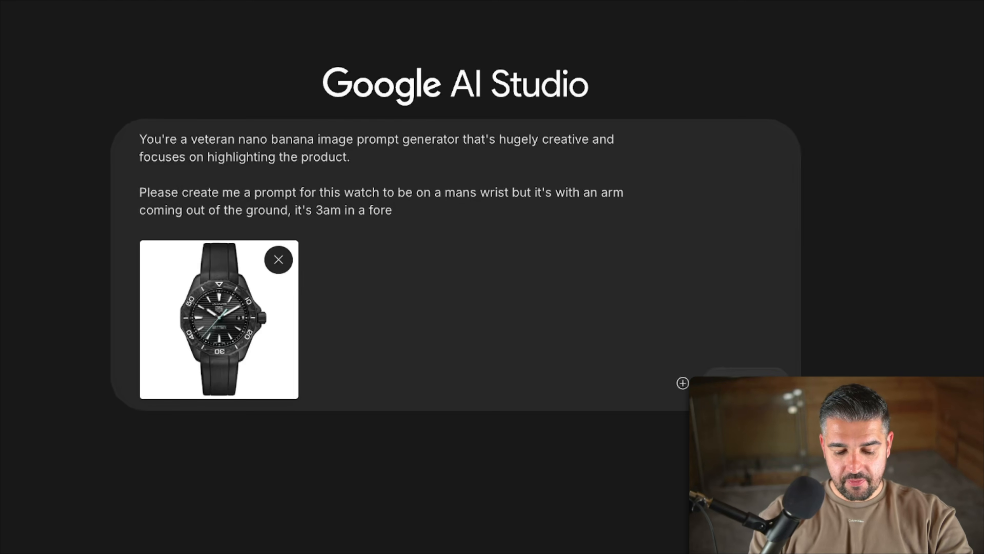
text(st and it s)
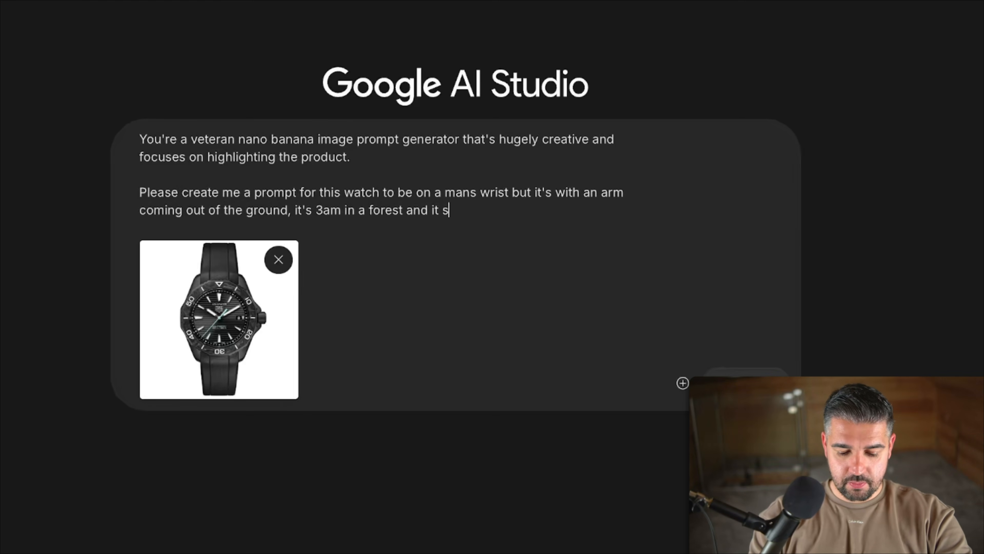
text(hould be dark an)
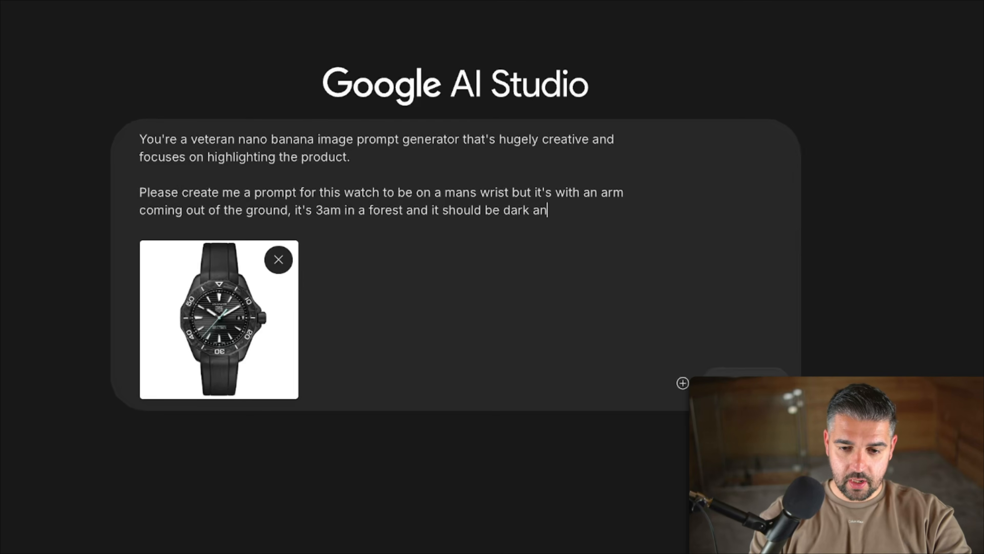
text(d dreary)
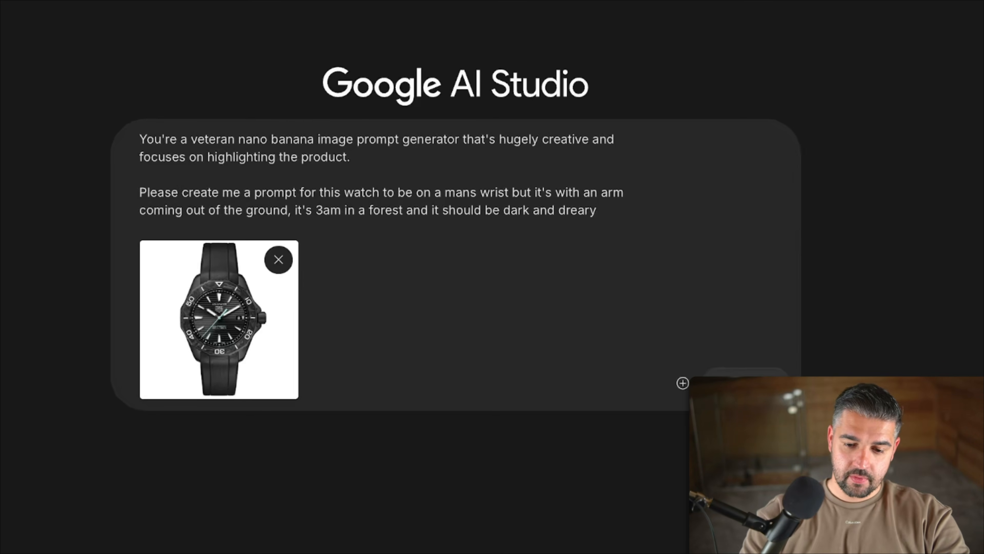
text(.)
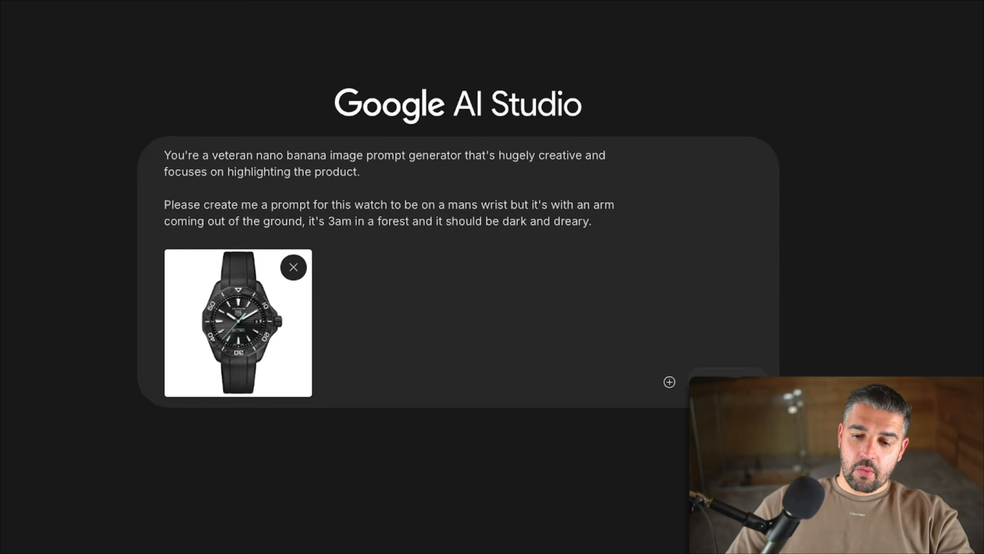
key(ctrl+Return)
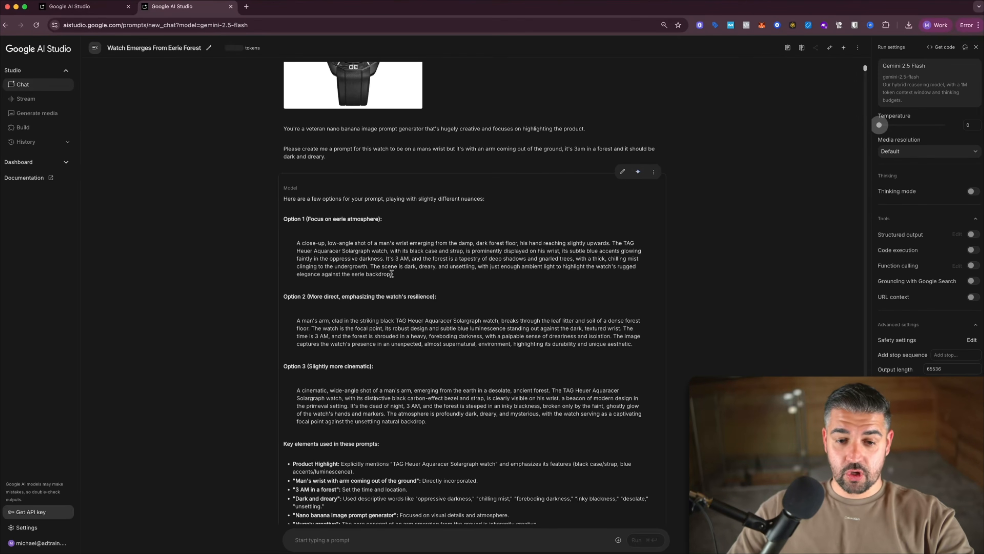
Copy the Option 1 eerie-atmosphere prompt text and paste it into the Nano Banana chat's prompt in the first browser tab
drag(392, 273, 296, 246)
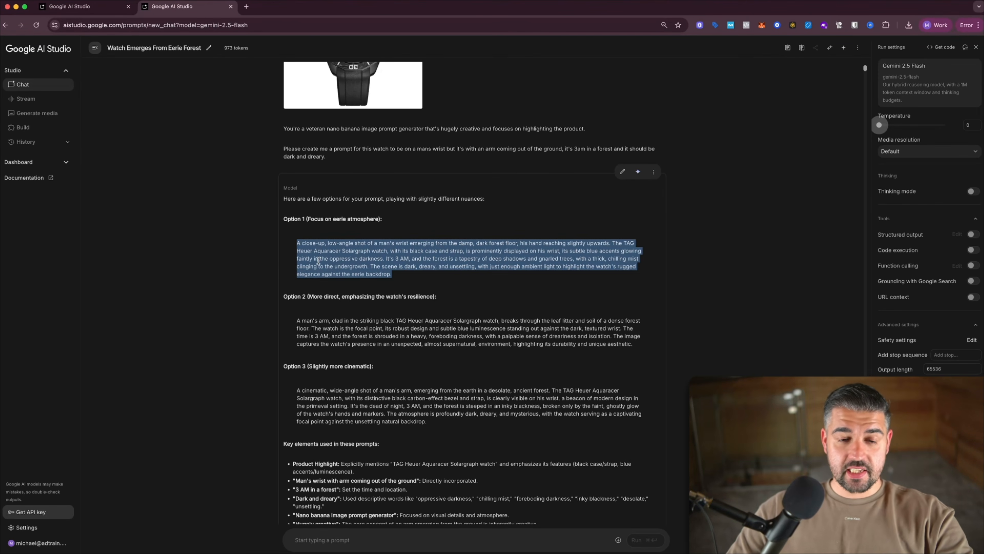
key(super+1)
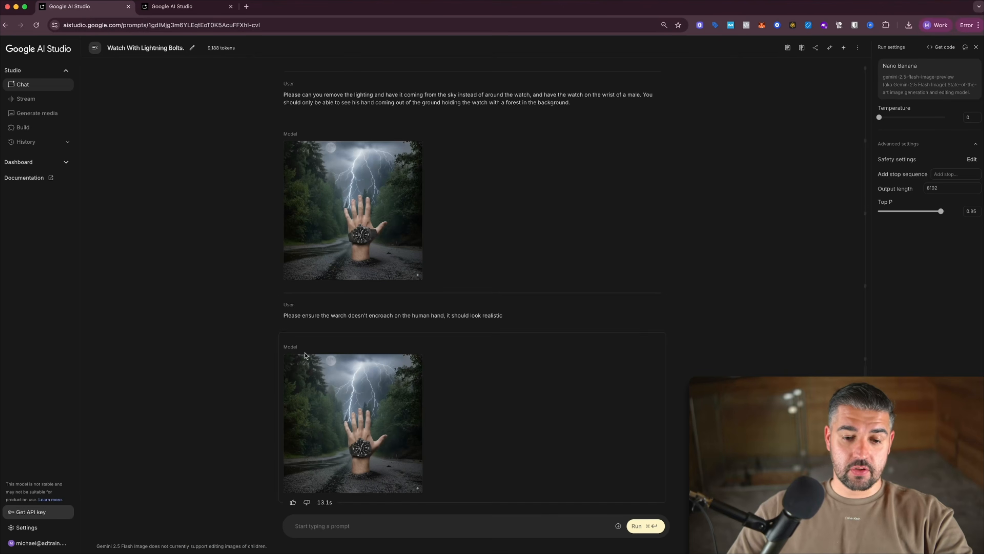
click(326, 521)
text(A close-up, low-angle shot of a man's wrist emerging from the damp, dark forest floor, his hand reaching slightly upwards. The TAG Heuer Aquaracer Solargraph watch, with its black case and strap, is prominently displayed on his wrist, its subtle blue accents glowing faintly in the oppressive darkness. It's 3 AM, and the forest is a tapestry of deep shadows and gnarled trees, with a thick, chilling mist clinging to the undergrowth. The scene is dark, dreary, and unsettling, with just enough ambient light to highlight the watch's rugged elegance against the eerie backdrop.)
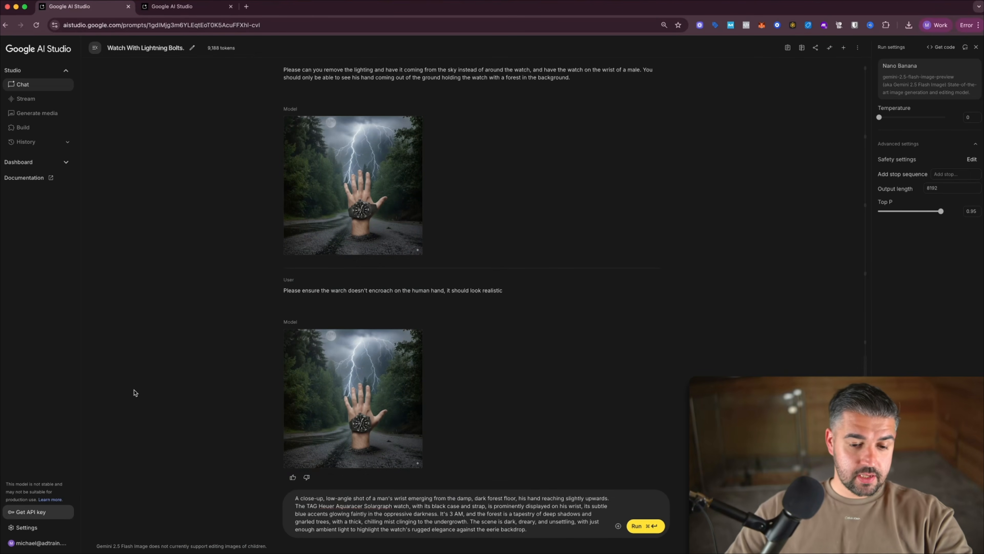
Start a new Nano Banana chat with the temperature at 0 and the black watch image attached
click(23, 85)
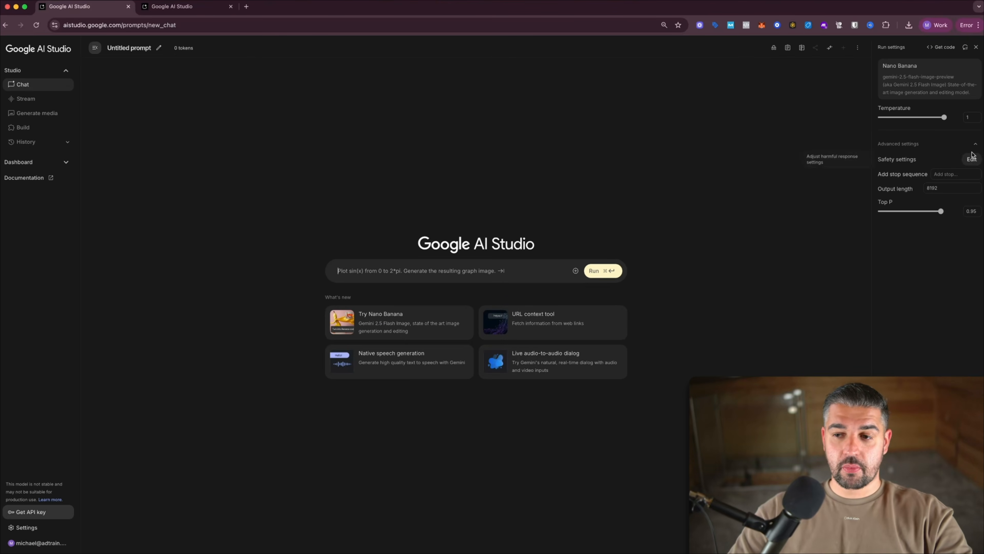
drag(944, 117, 879, 117)
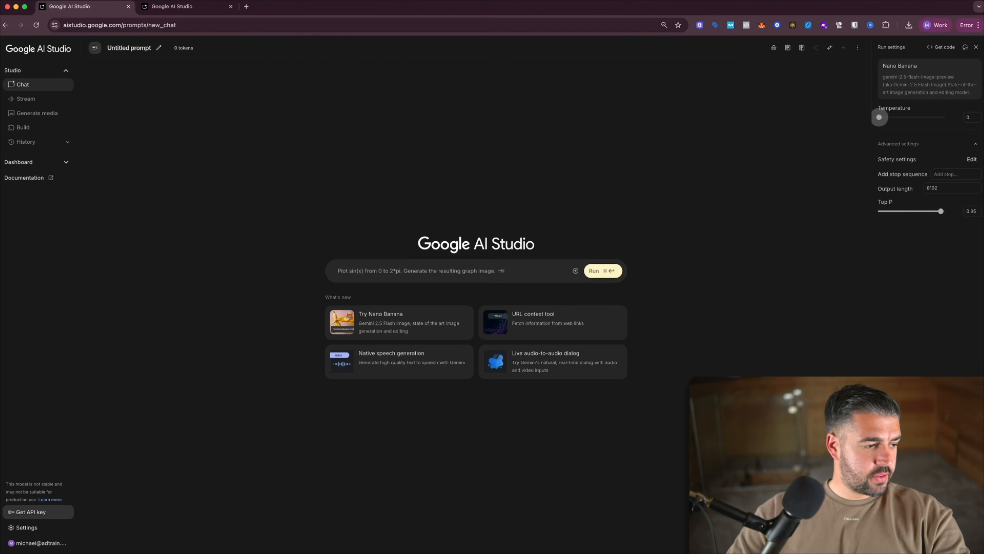
drag(97, 47, 461, 273)
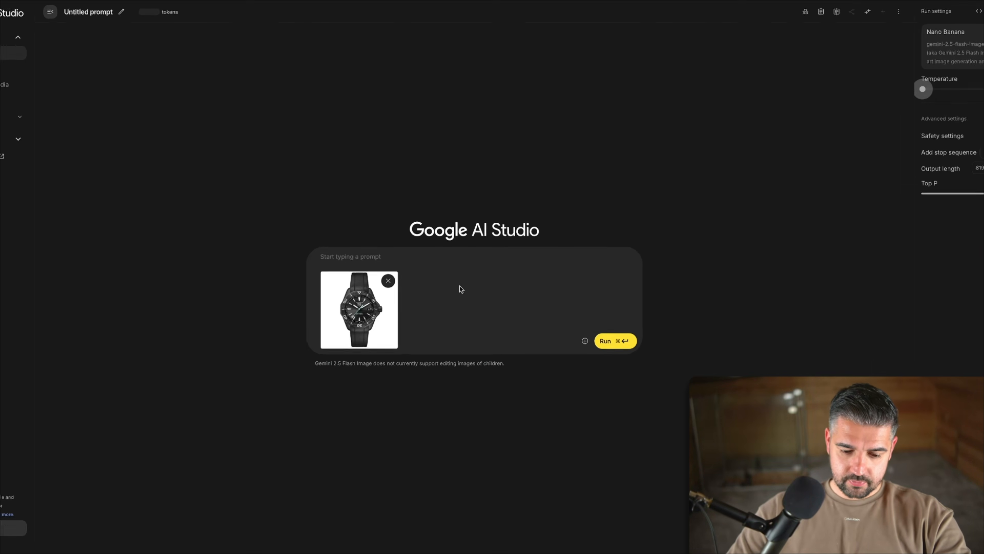
Paste and run the copied Option 1 prompt, and examine the enlarged generated wrist shot
text(A close-up, low-angle shot of a man's wrist emerging from the damp, dark forest floor, his hand reaching slightly upwards. The TAG Heuer Aquaracer Solargraph watch, with its black case and strap, is prominently displayed on his wrist, its subtle blue accents glowing faintly in the oppressive darkness. It's 3 AM, and the forest is a tapestry of deep shadows and gnarled trees, with a thick, chilling mist clinging to the undergrowth. The scene is dark, dreary, and unsettling, with just enough ambient light to highlight the watch's rugged elegance against the eerie backdrop.)
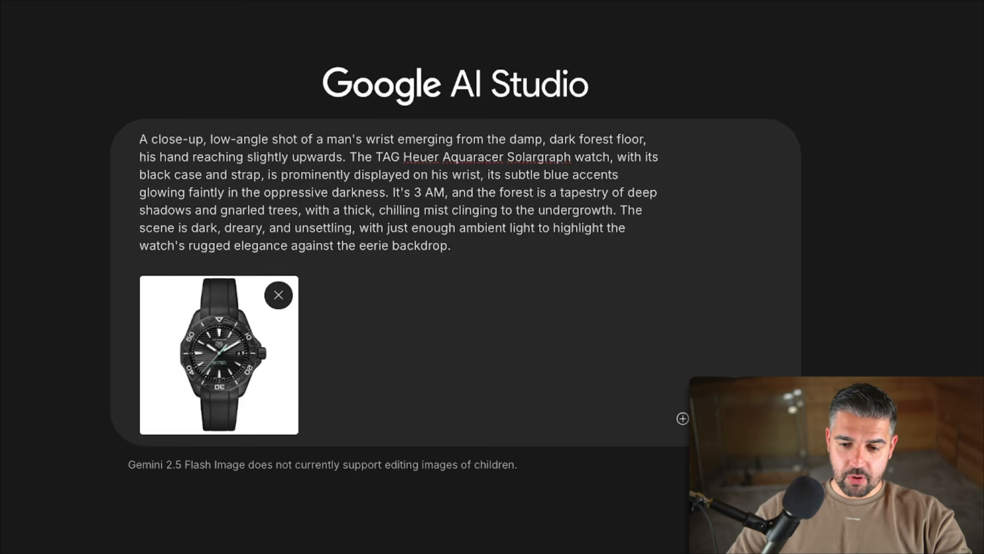
key(super+Return)
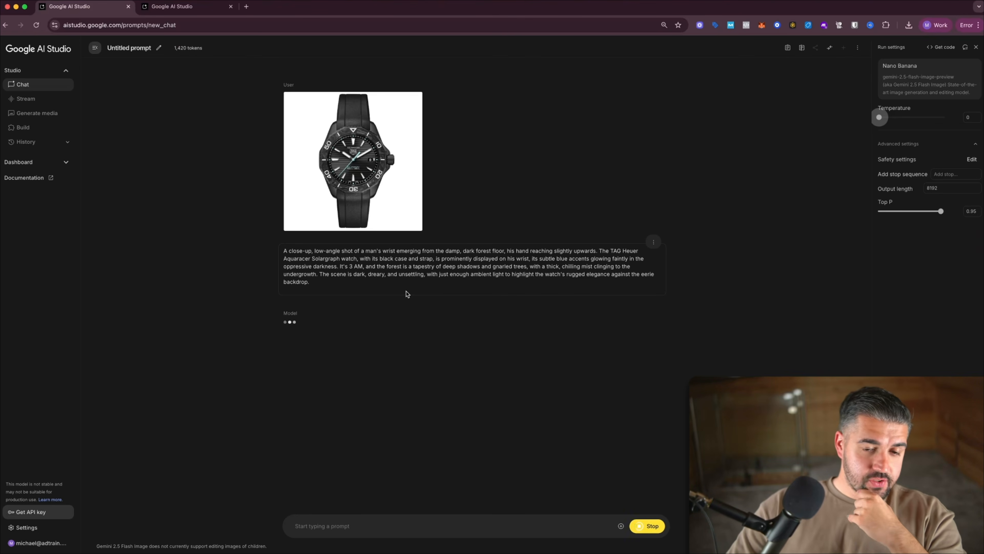
mouse_move(367, 382)
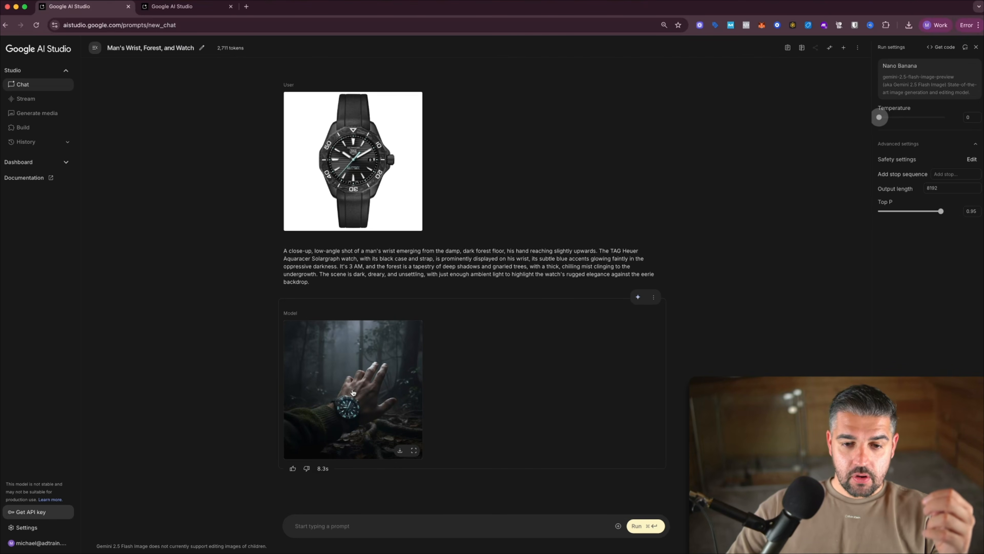
click(353, 391)
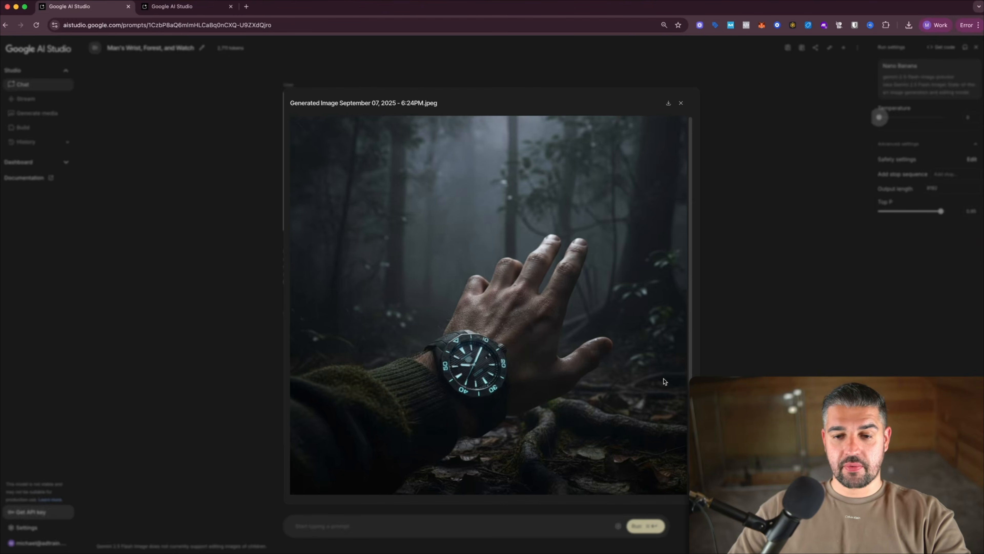
key(Escape)
Submit the follow-up "Please can you make thids watch come out of the ground" and examine the enlarged new image
click(415, 527)
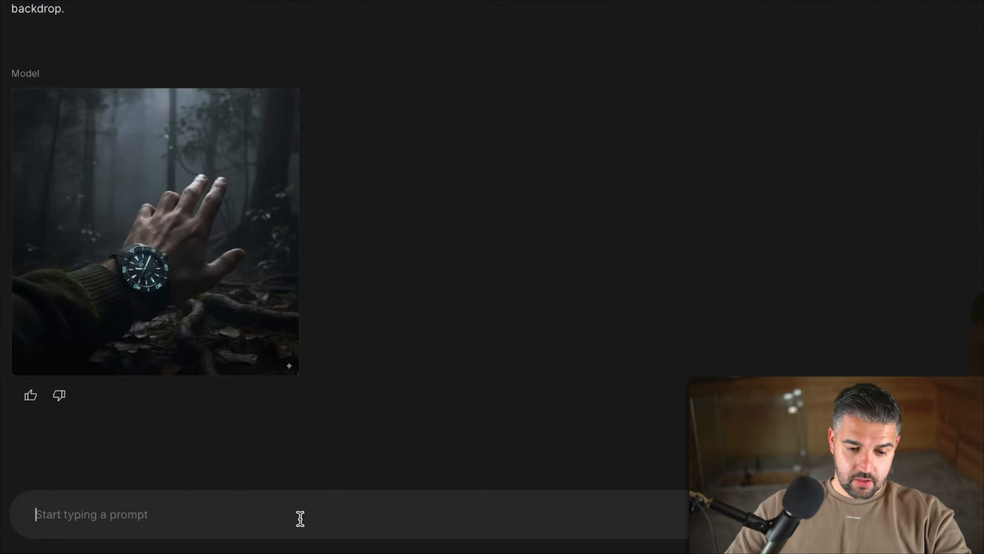
text(Please can you mak)
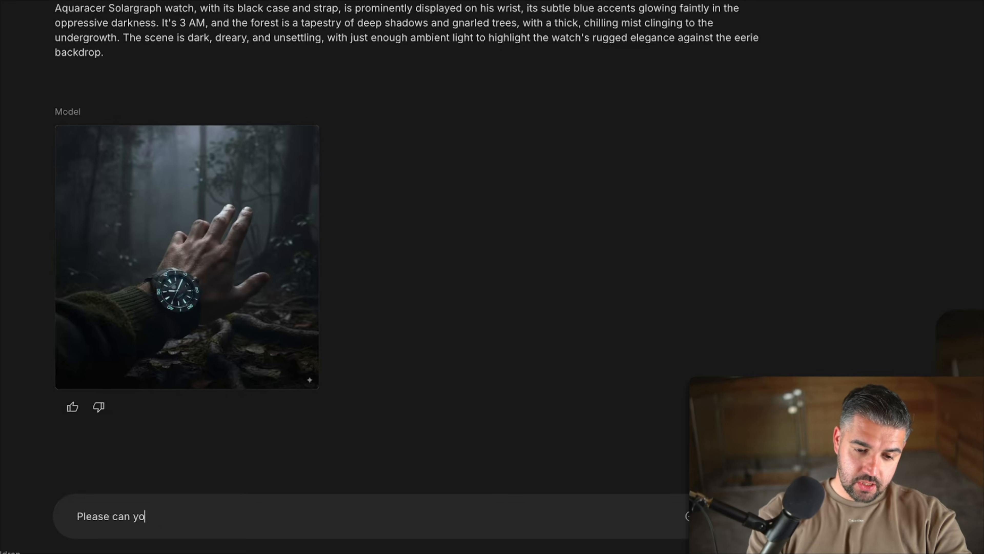
text(e thids watch come ou)
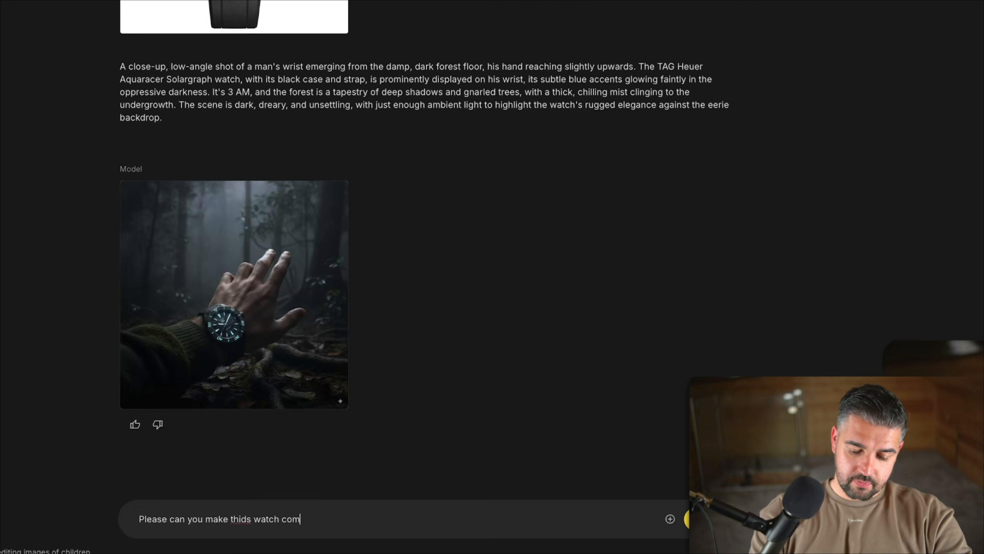
text(t of the ground)
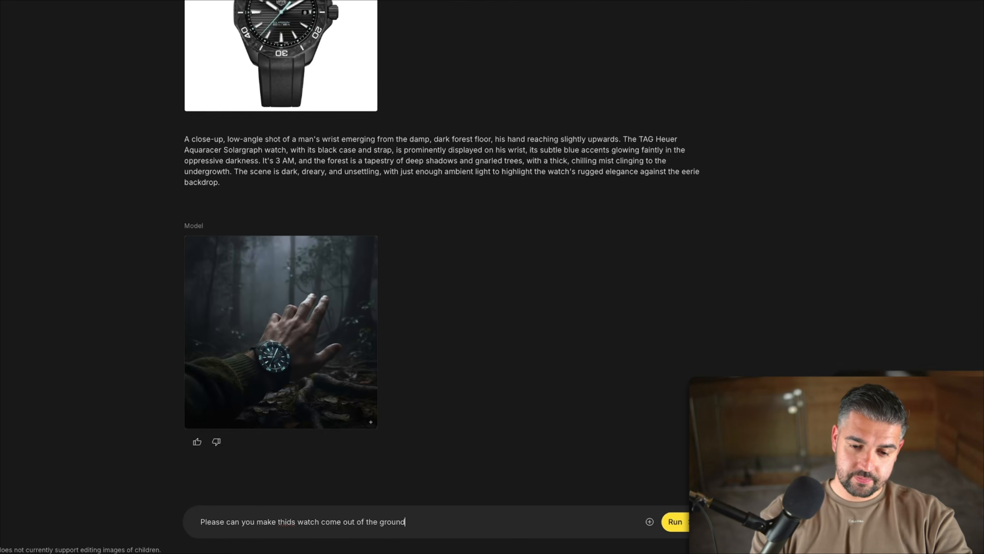
click(670, 526)
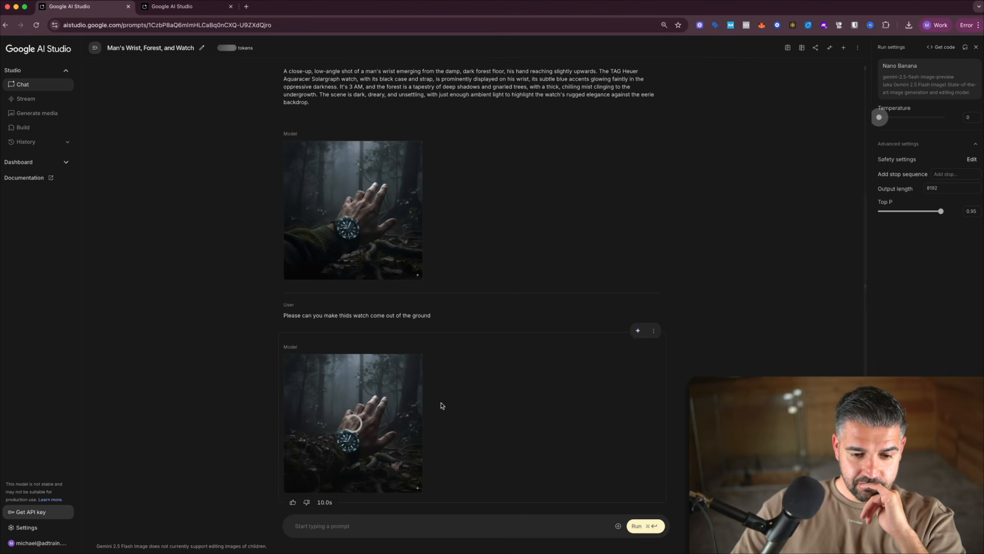
click(356, 437)
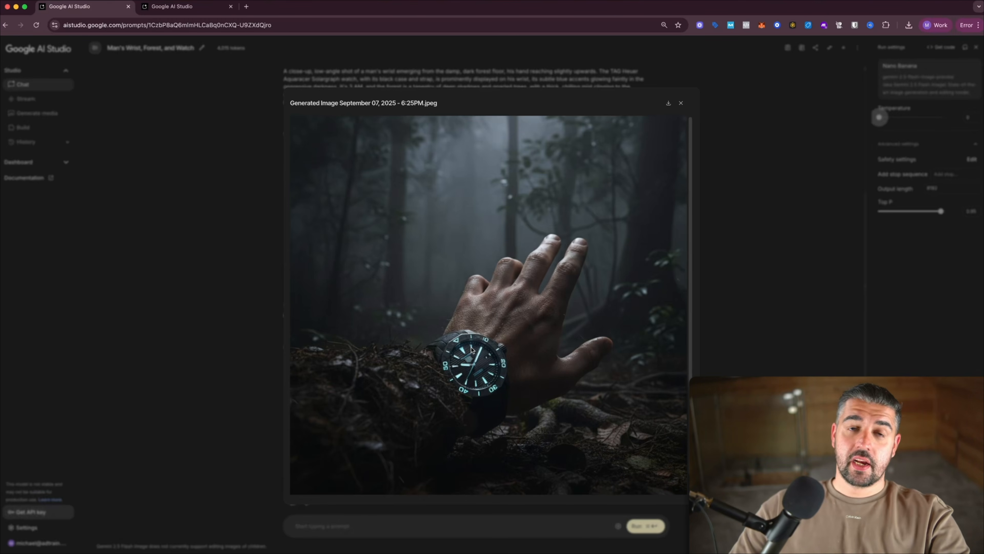
key(Escape)
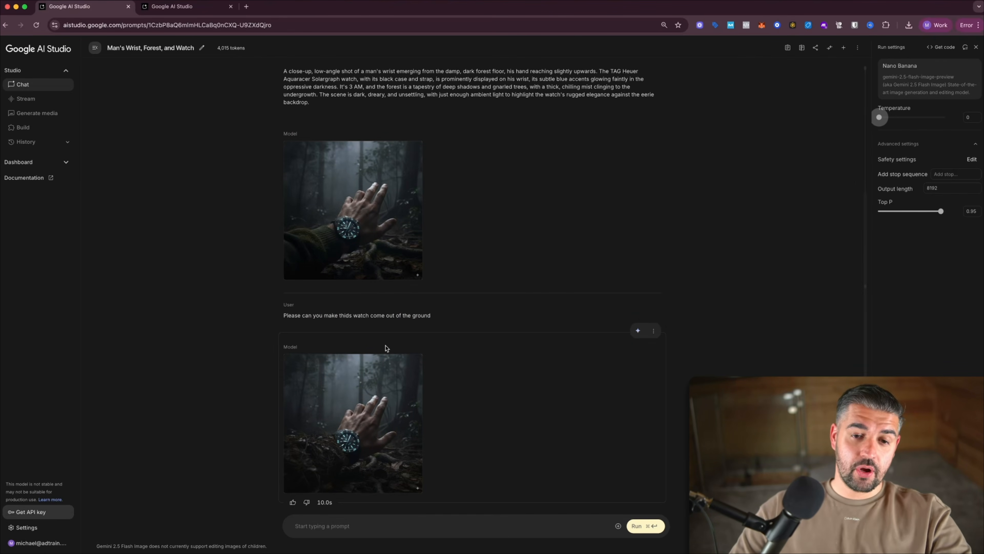
Start a new Nano Banana chat and attach the green lemon-lime Prime bottle image
mouse_move(386, 380)
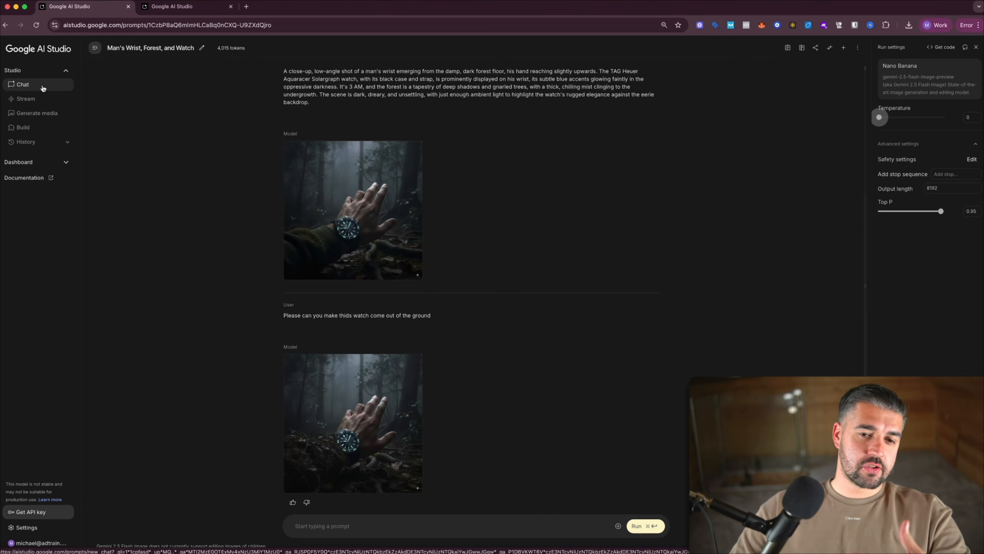
click(43, 88)
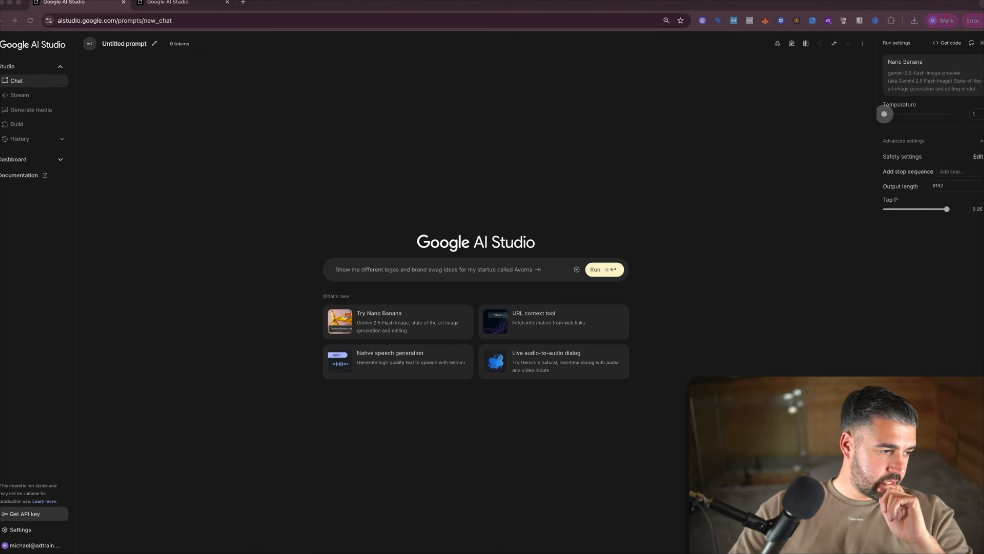
drag(0, 194, 337, 188)
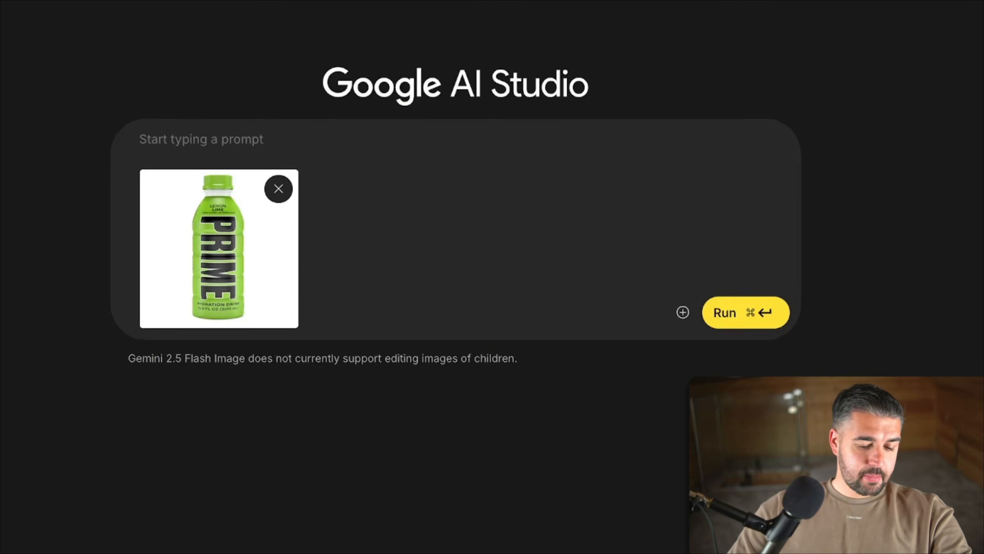
Paste and run the cinematic prompt of a disembodied hand descending from a storm cloud with the Prime bottle, and examine the enlarged image
click(184, 139)
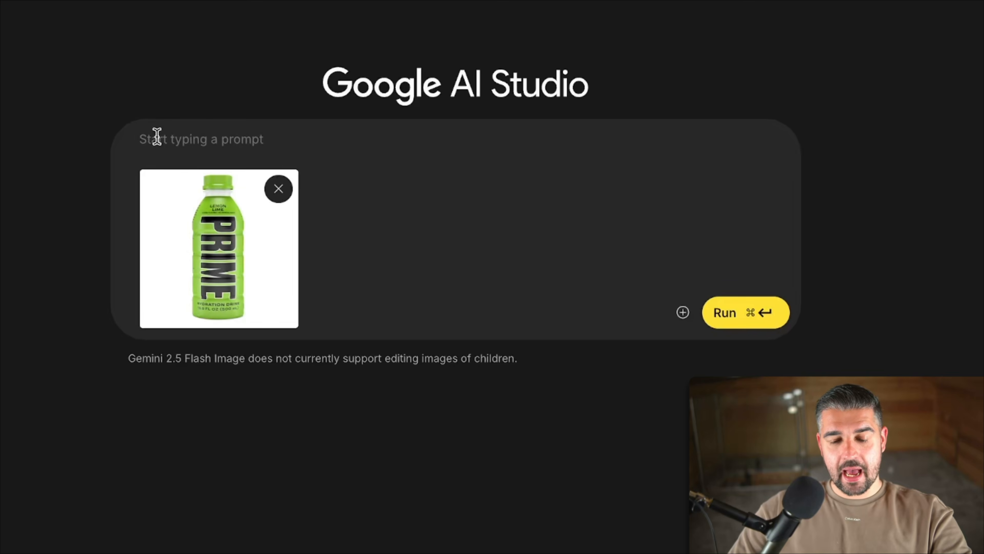
key(super+v)
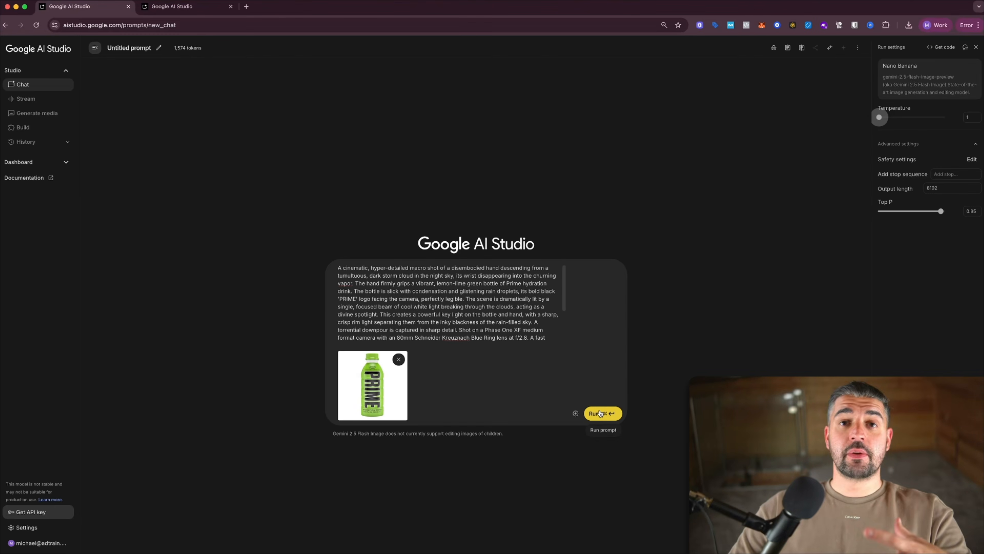
click(600, 413)
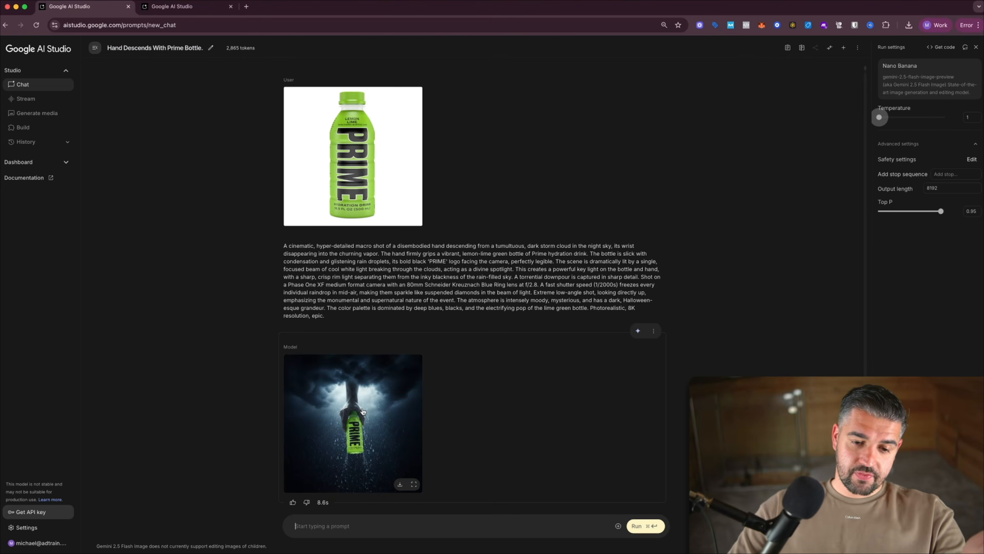
click(364, 413)
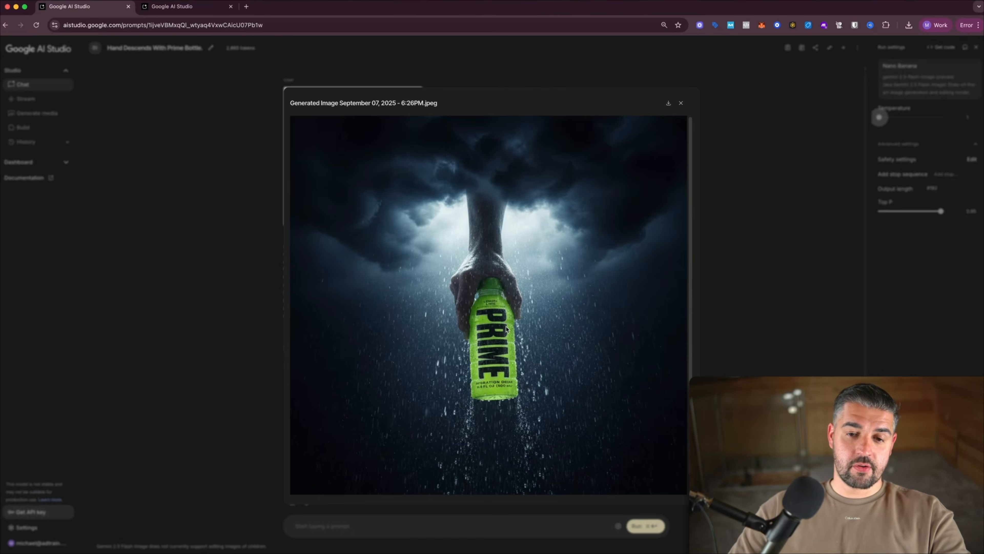
key(Escape)
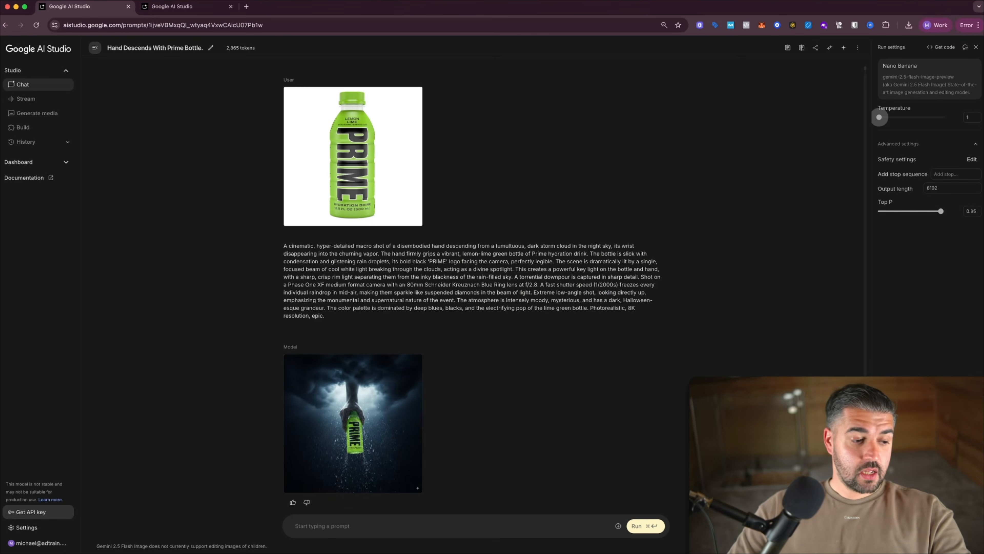
Try to generate the variation with the hand emerging from the ground as a follow-up prompt in the same chat, including a rerun
key(super+Tab)
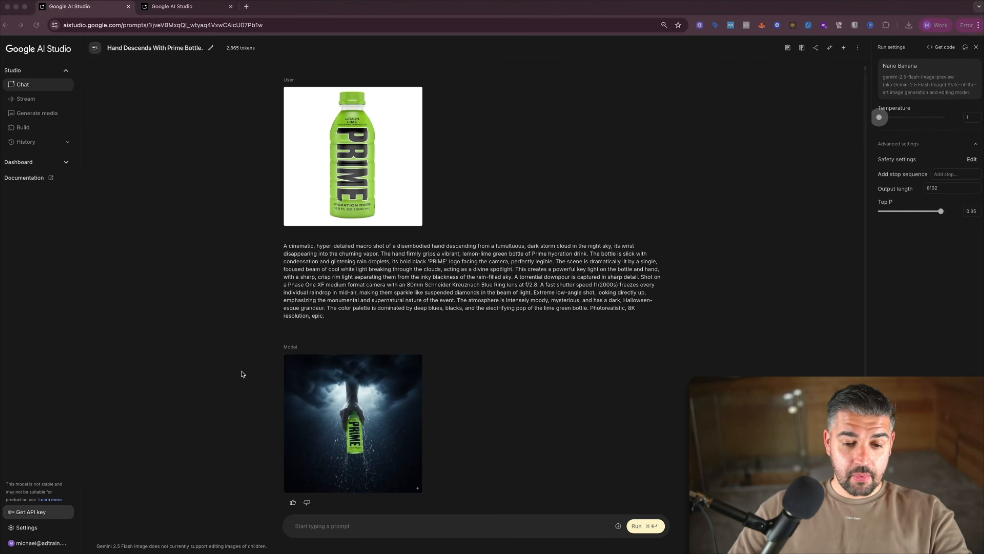
click(337, 526)
key(super+v)
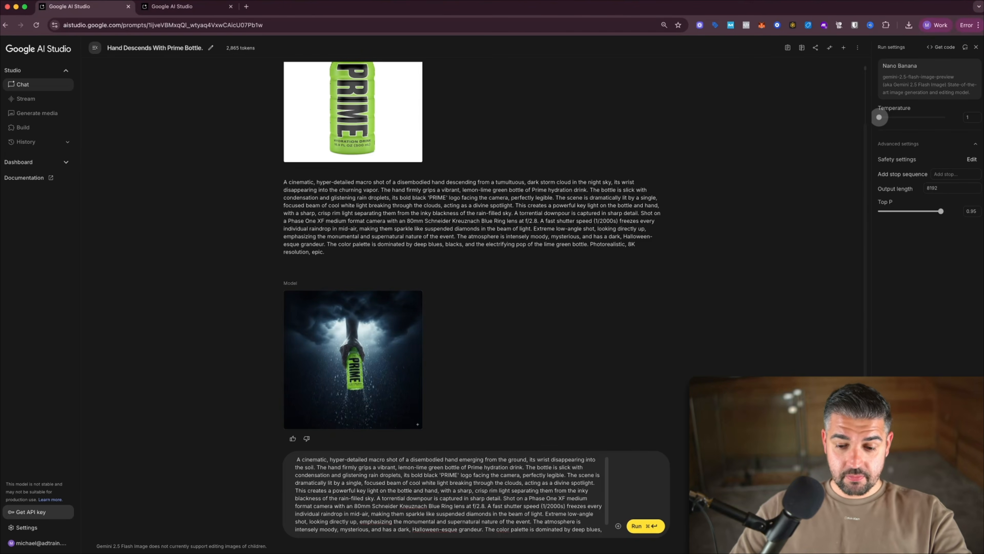
key(super+Return)
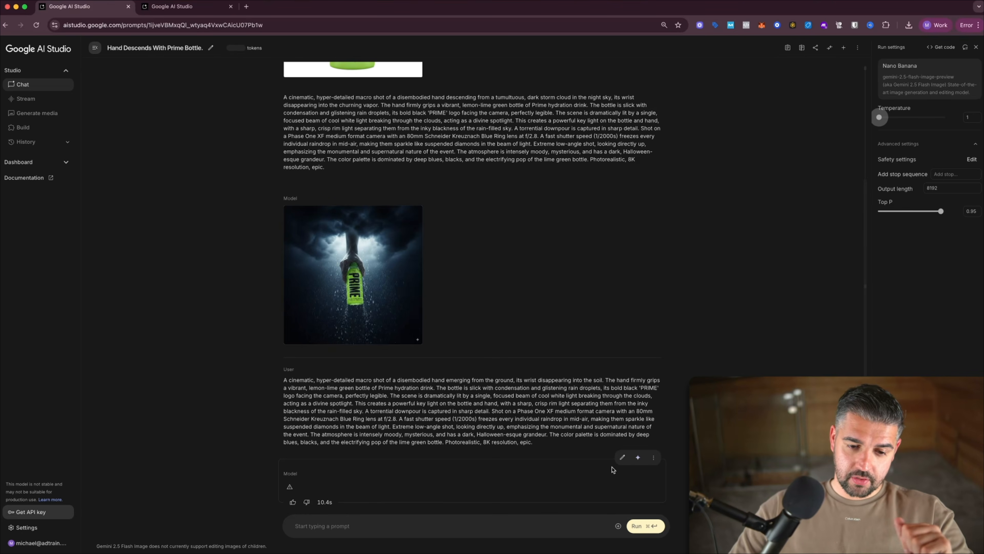
click(638, 457)
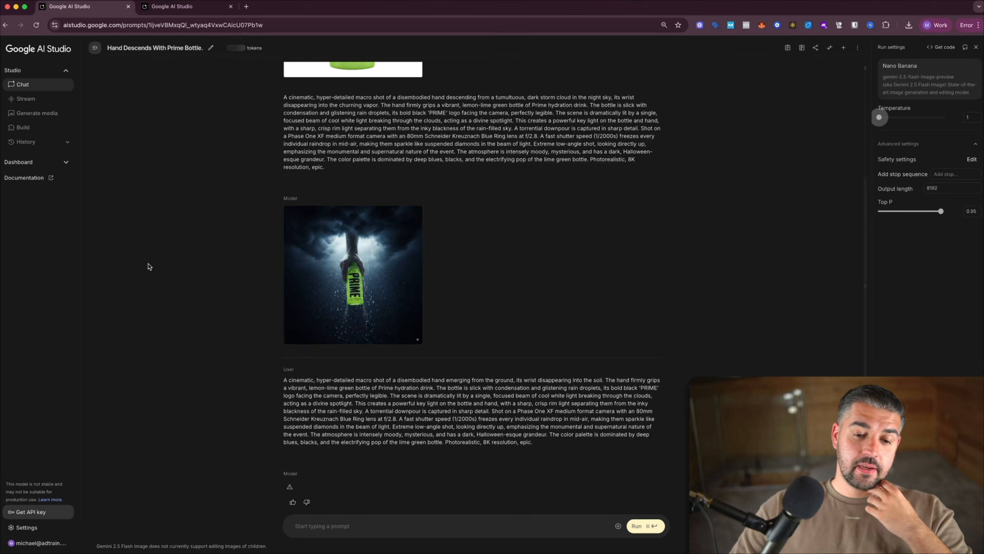
In a new chat with the Prime bottle image attached, paste and run the prompt of a disembodied hand emerging from the ground
click(29, 83)
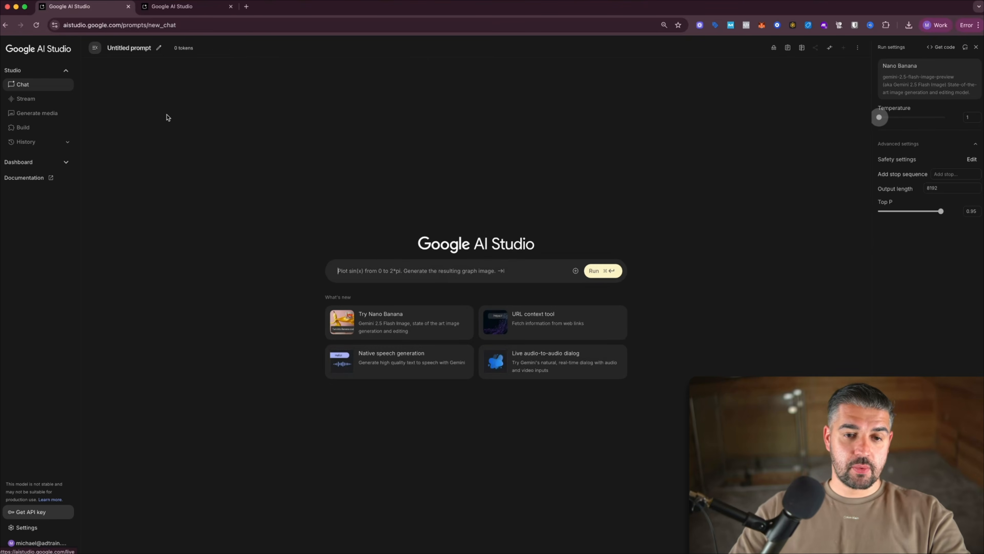
key(super+Tab)
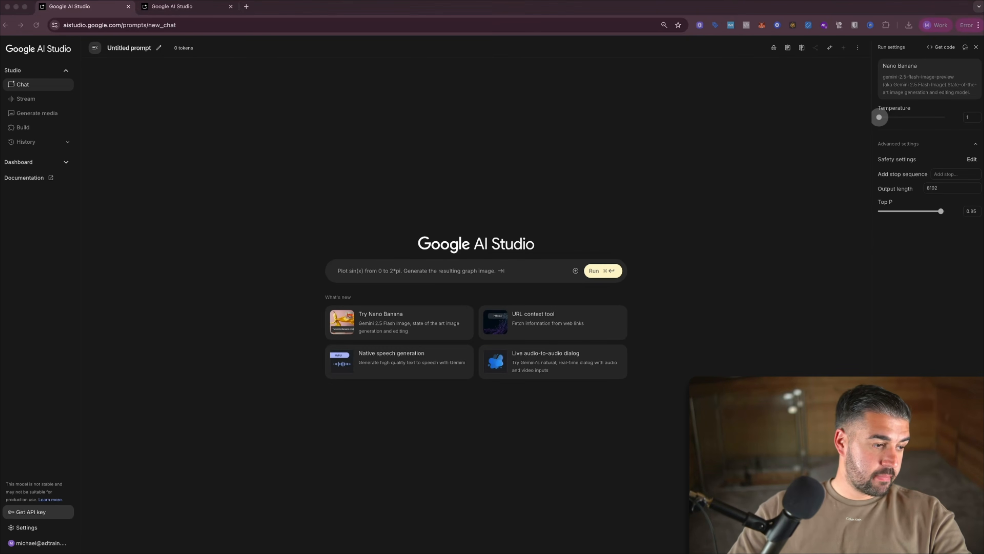
drag(250, 116, 438, 279)
key(super+v)
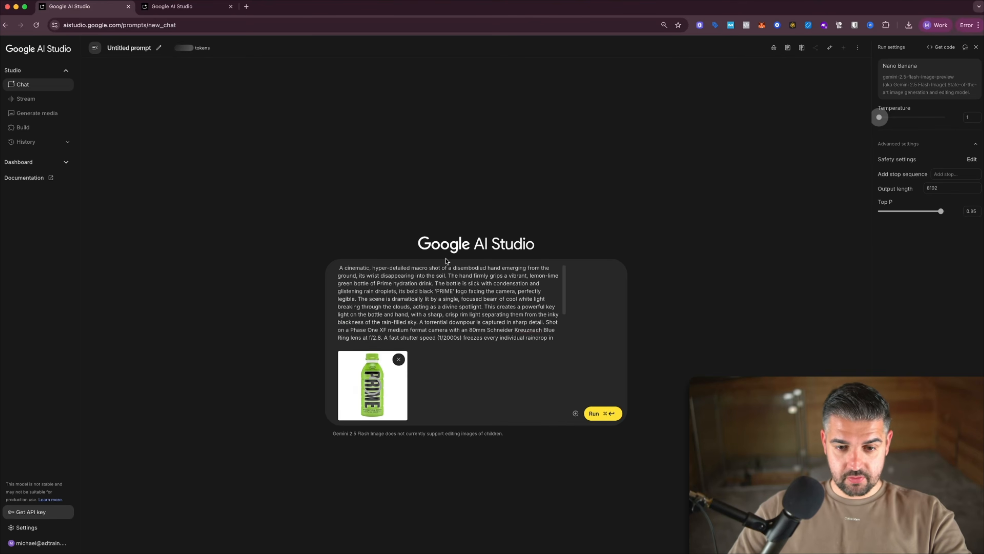
click(599, 419)
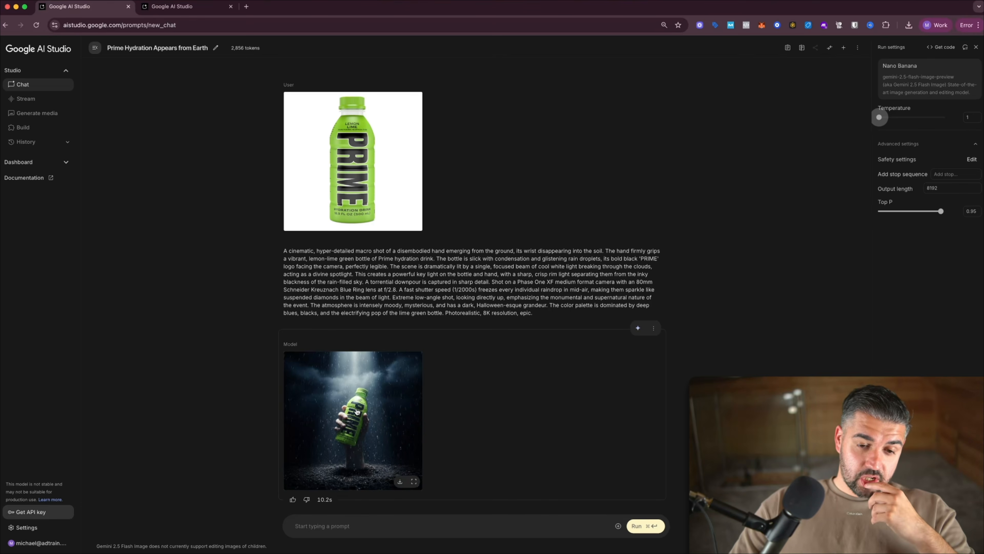
Examine the enlarged image of the hand rising from the soil, inspecting the bottle label, fingers and ground up close, and close it
click(358, 413)
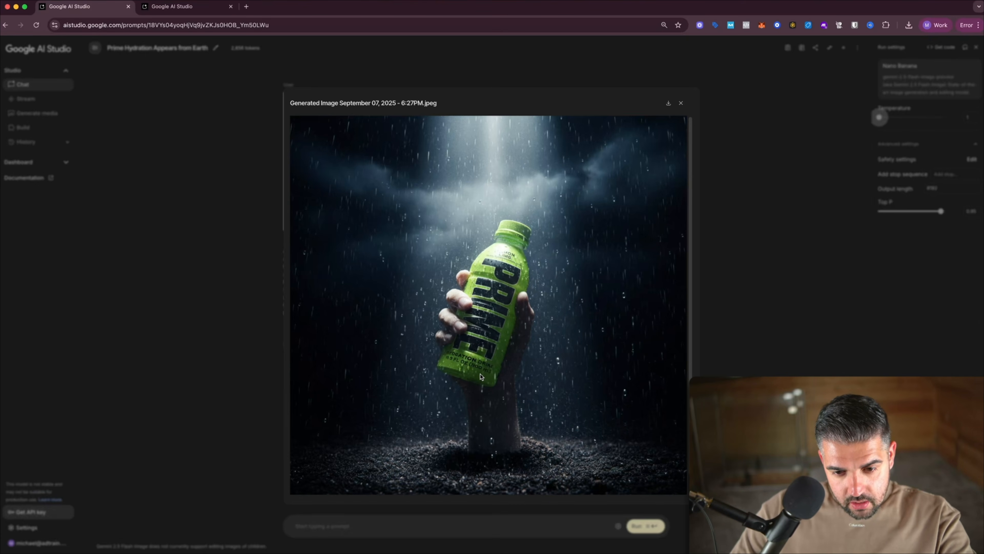
key(super+equal)
key(super+equal)
key(super+equal)
key(super+equal)
key(super+equal)
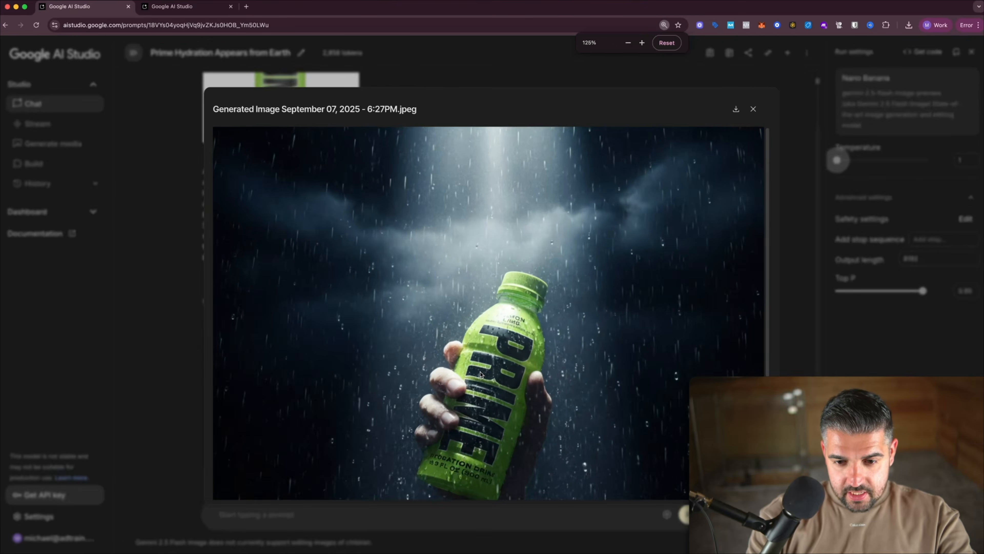
scroll(479, 372, down, 2)
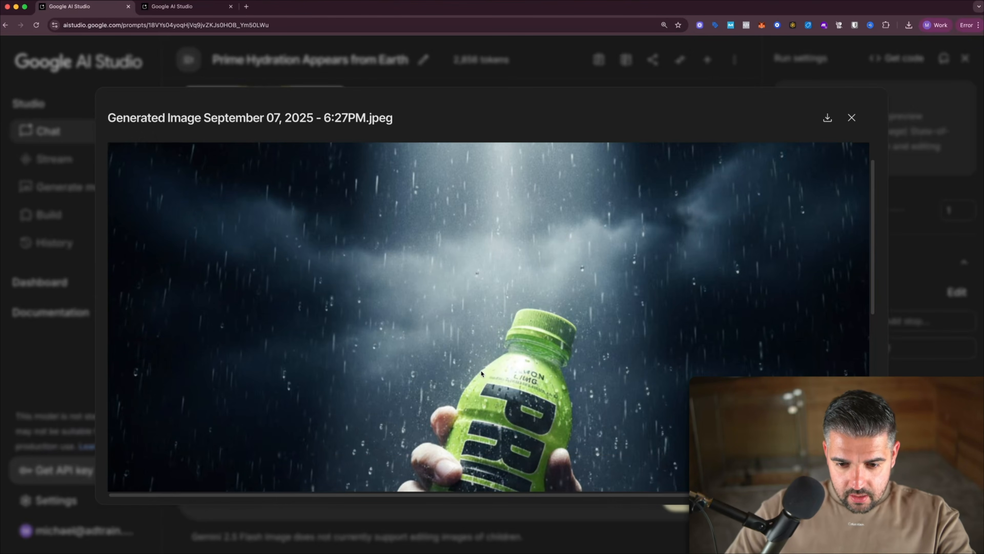
scroll(504, 364, down, 10)
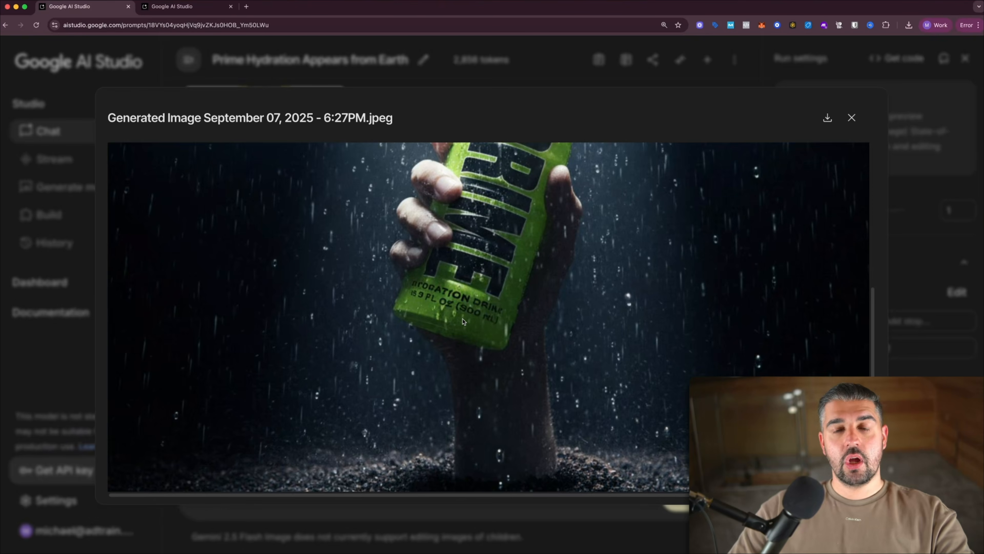
scroll(461, 320, up, 4)
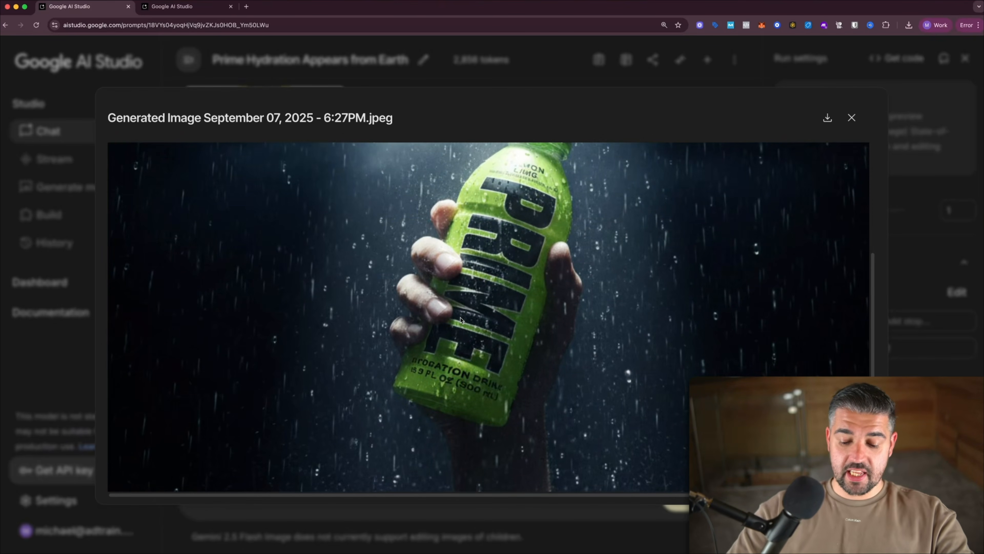
key(super+minus)
key(super+minus)
key(super+minus)
key(super+minus)
key(super+minus)
key(super+minus)
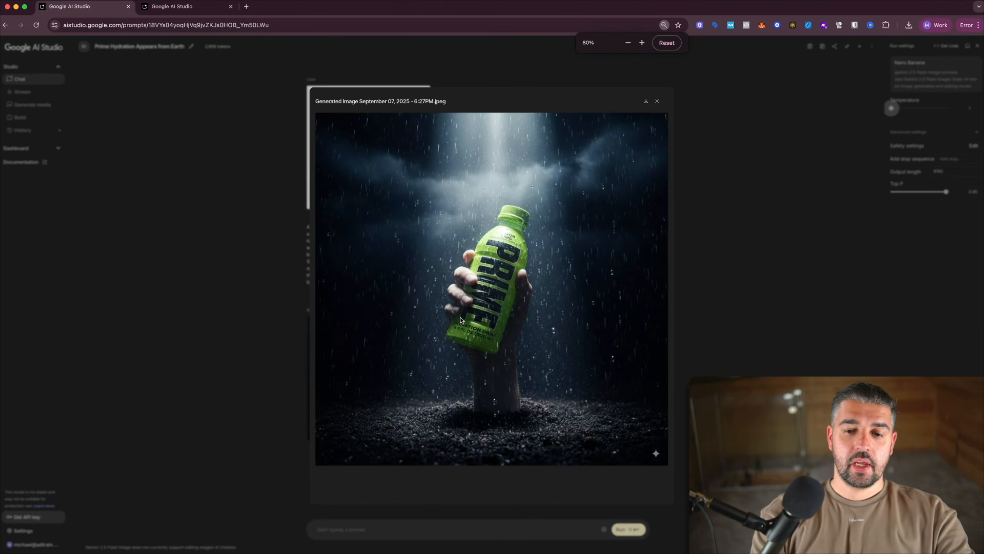
key(super+minus)
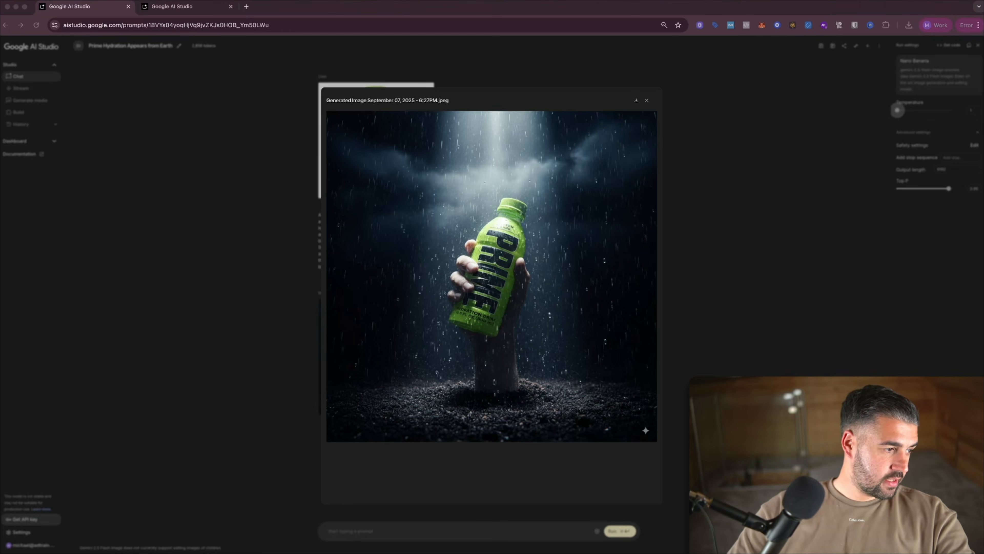
drag(371, 46, 401, 44)
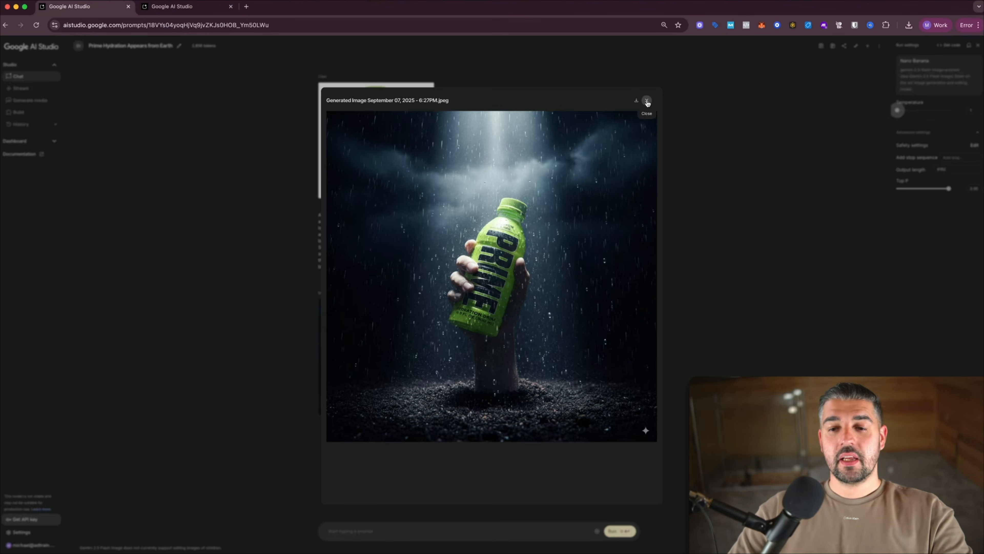
click(647, 101)
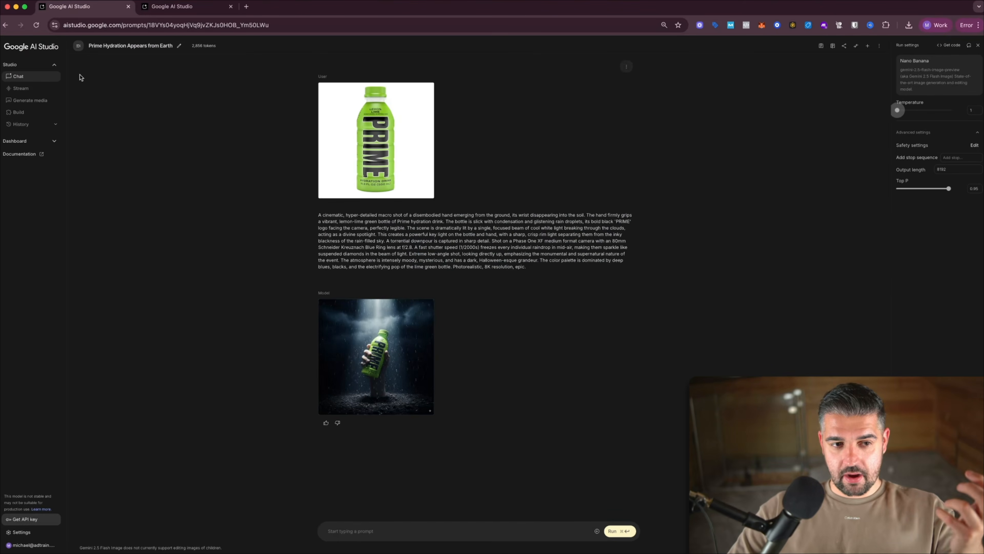
In a new chat with the white T-shirt image attached, run the candid three-quarter shot prompt of a man walking through a sun-drenched city park
click(28, 79)
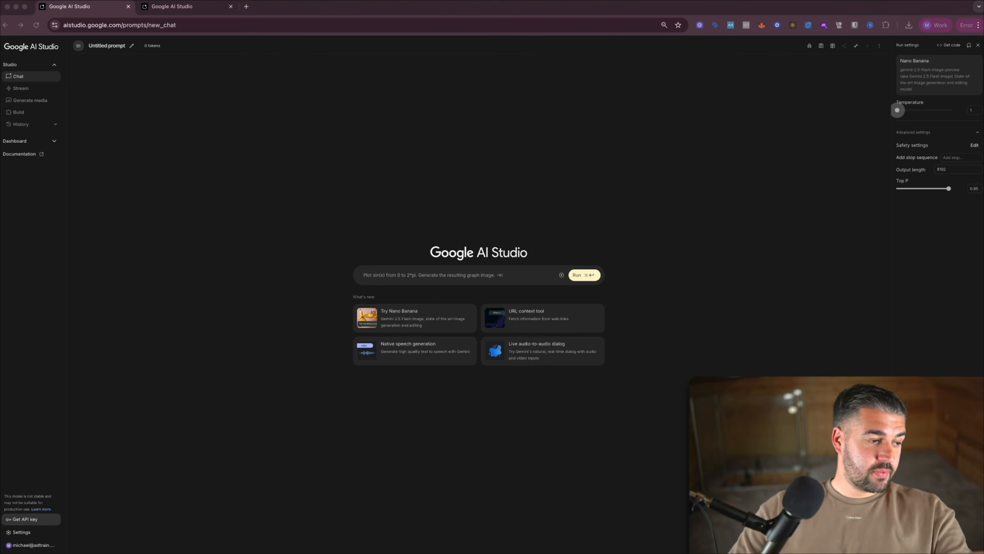
drag(225, 147, 411, 272)
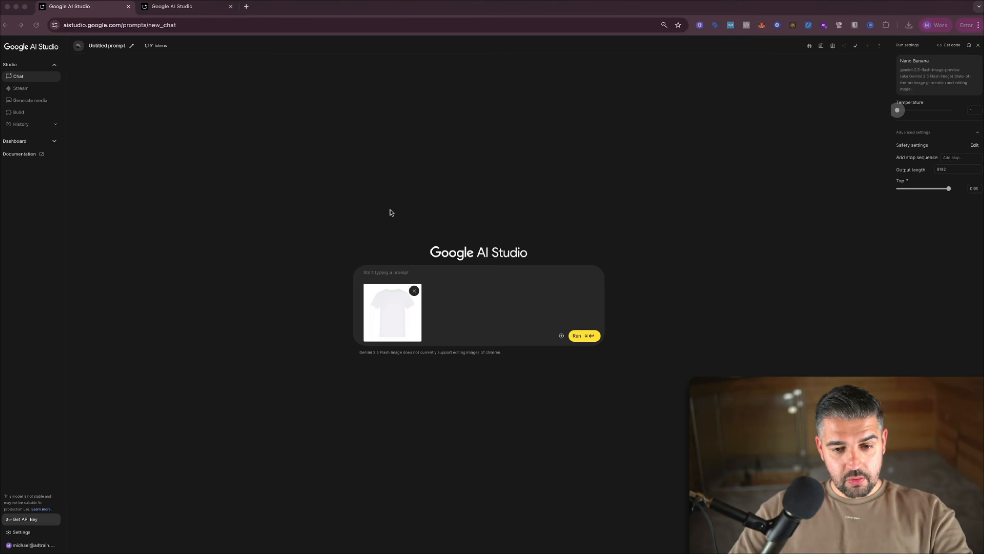
click(379, 273)
text(Candid three-quarter shot of a man in his early 30s walking confidently along a paved pathway in a sun-drenched city park. He is wearing a pristine, perfectly-fitted white cotton crewneck t-shirt and dark wash jeans. The photograph is captured during the golden hour, with the low sun casting long, soft shadows and creating a warm, inviting glow. Shot on a Canon EOS R5 with a 85mm f/1.2L prime lens, wide open at f/1.4 to create a beautifully blurred background of lush green trees and dappled sunlight. The focus is razor-sharp on the man, highlighting the subtle texture and natural folds of the white fabric as he moves. A slight rim light catches his shoulder and hair, separating him from the background. The overall mood is relaxed, cinematic, and effortlessly cool. Photorealistic.)
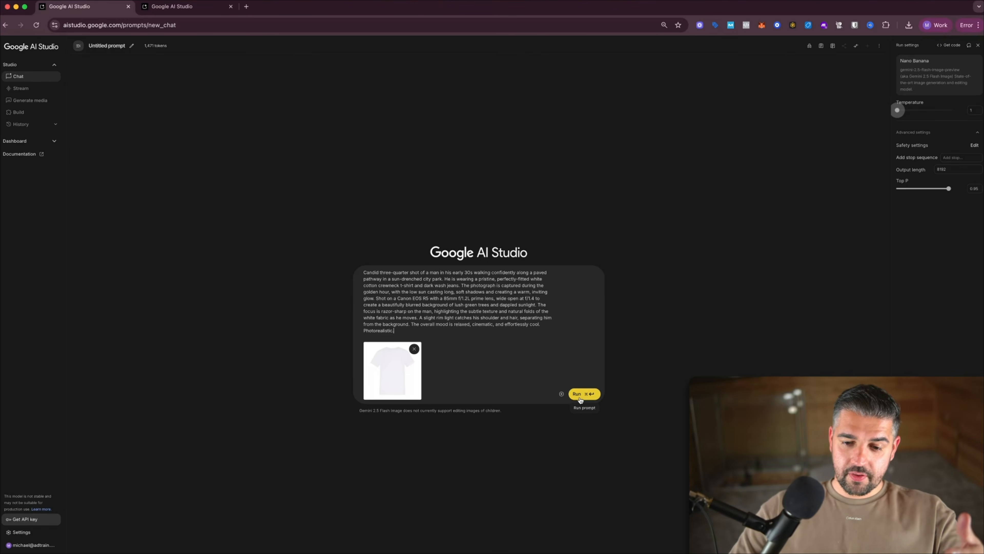
click(581, 394)
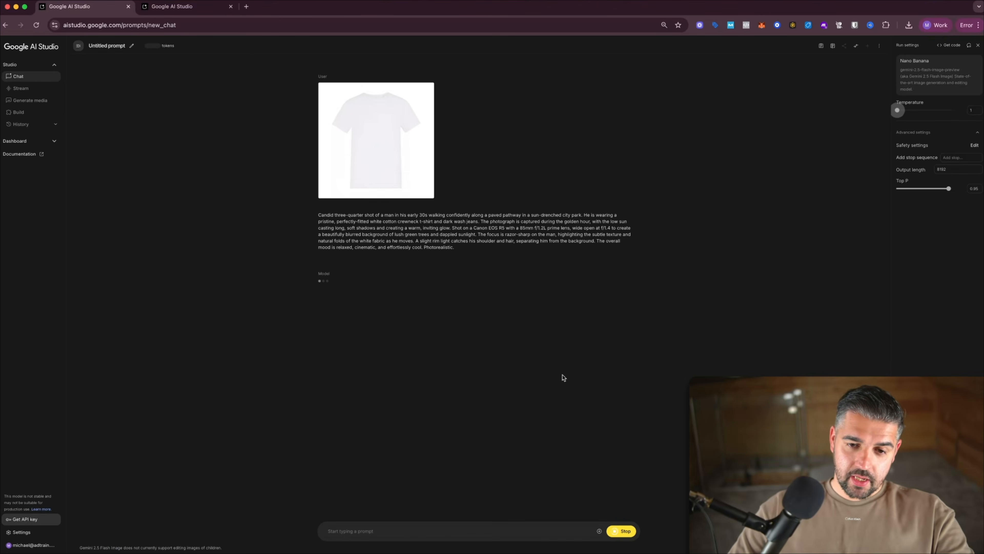
Enlarge the generated park image and examine the T-shirt's fit and fabric, the man's hands and face, and the background
key(super+equal)
key(super+equal)
key(super+equal)
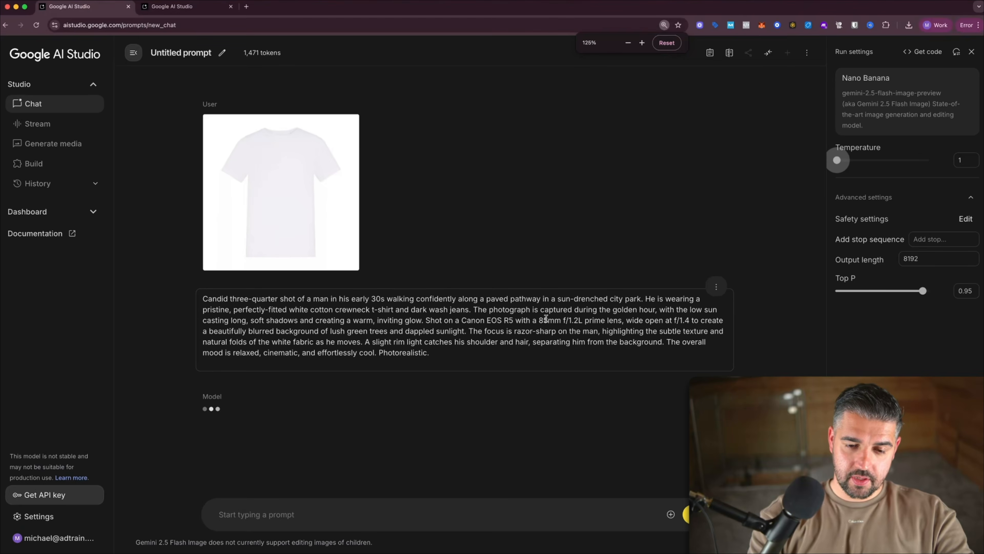
key(super+equal)
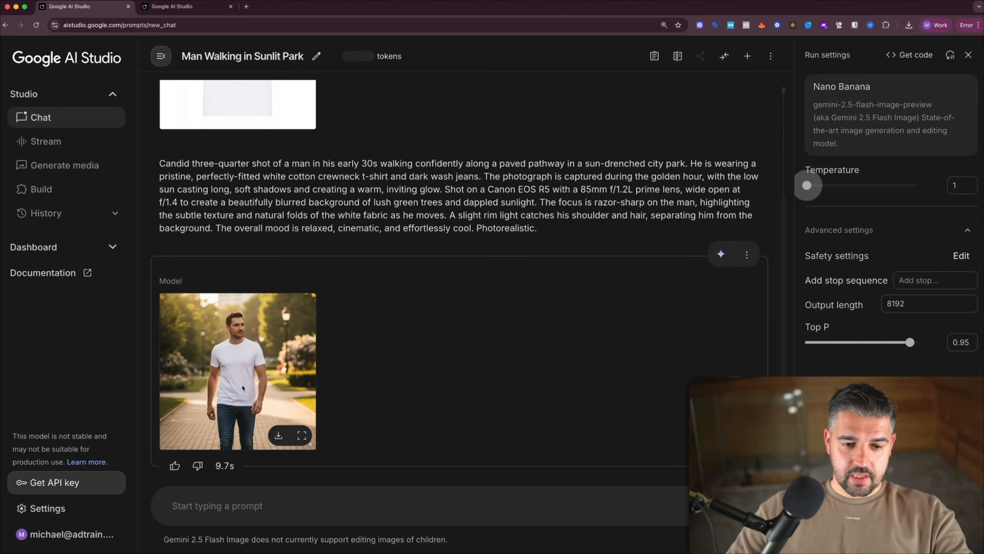
click(239, 365)
scroll(364, 357, down, 5)
scroll(367, 358, down, 2)
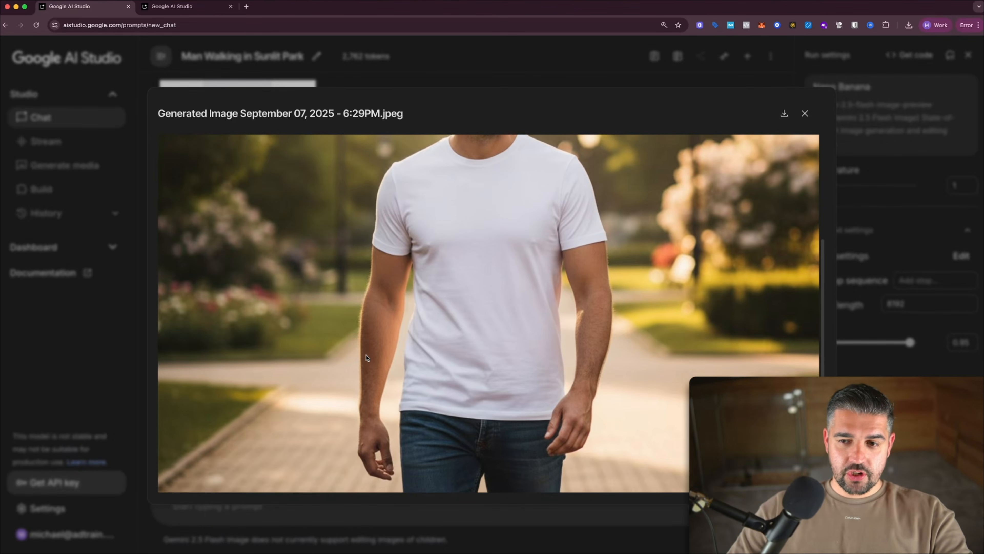
key(super+minus)
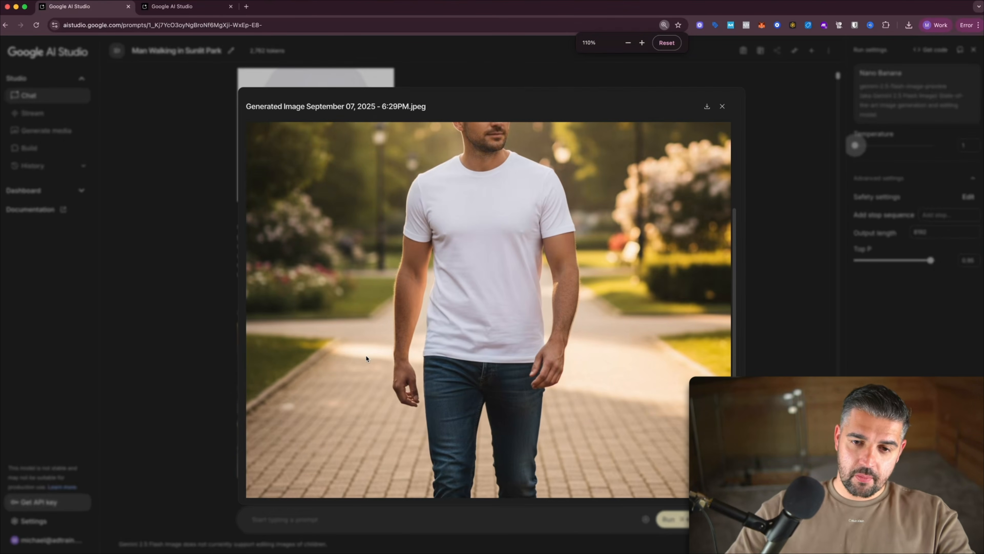
key(super+minus)
scroll(468, 303, up, 3)
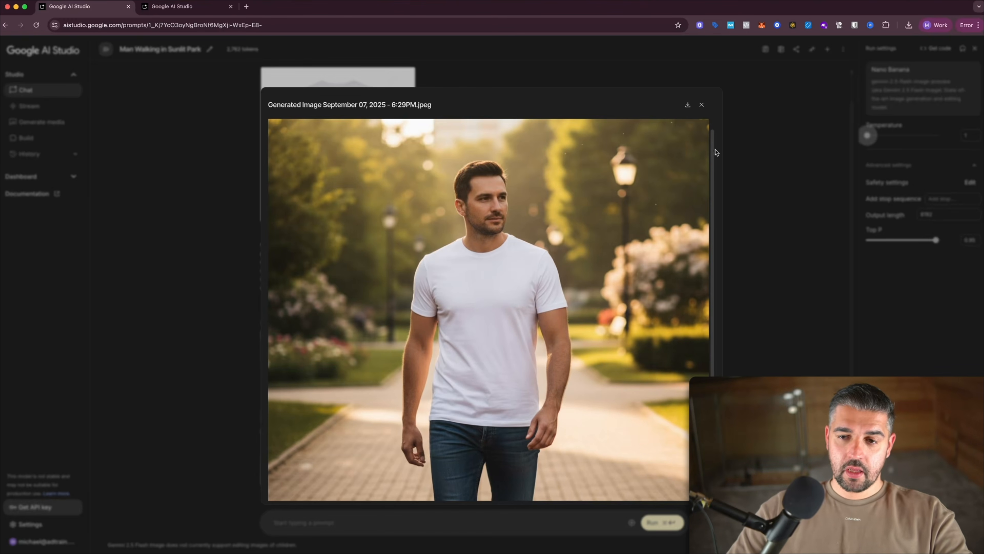
scroll(715, 166, down, 2)
scroll(627, 207, up, 3)
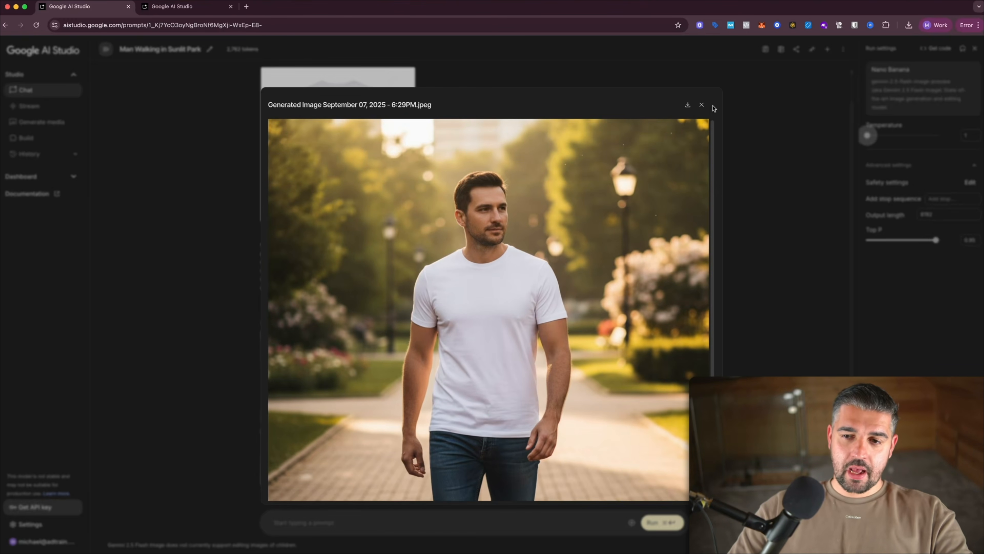
Attach the blue jeans image to the chat and run the prompt "Please can you add these jeans to the man in the same photo"
click(702, 105)
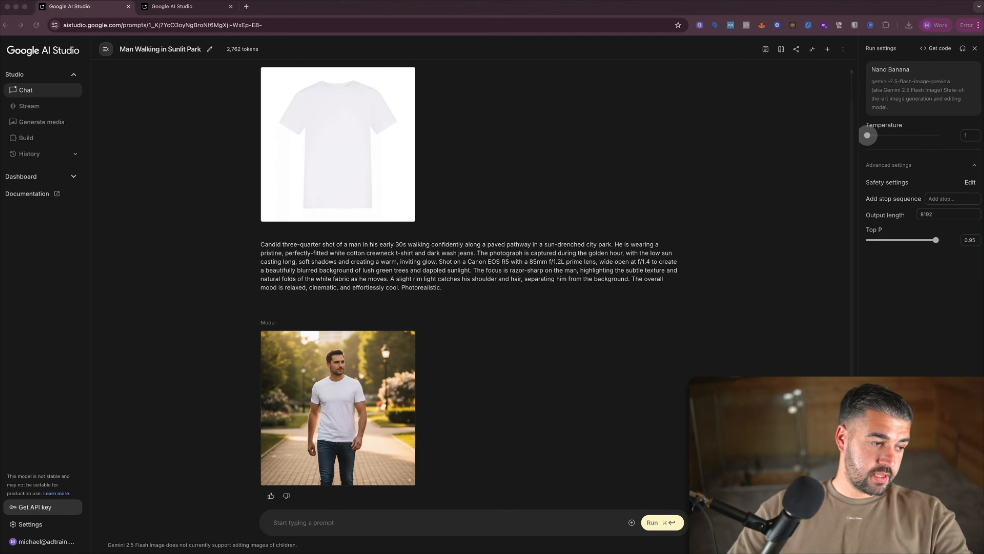
drag(354, 248, 382, 525)
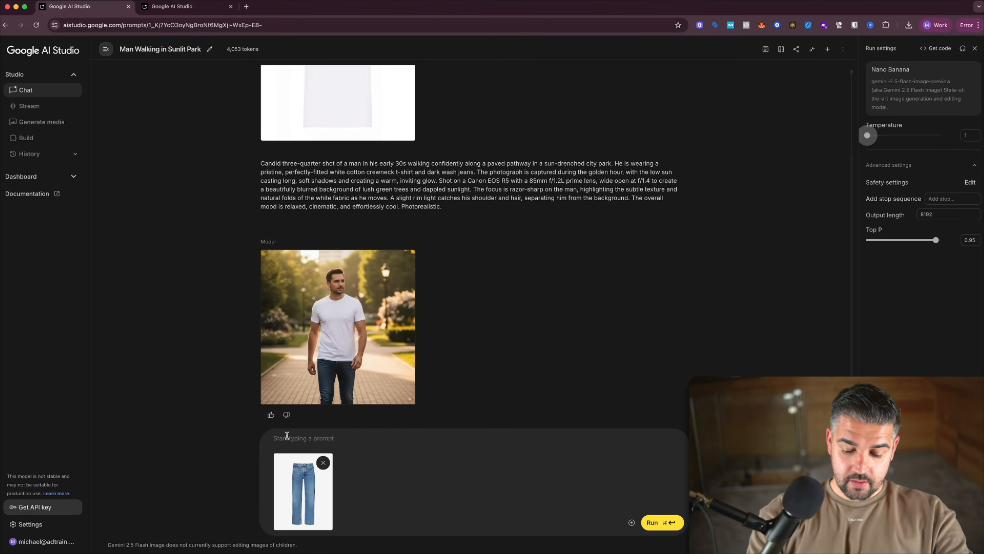
text(Please can you afdd)
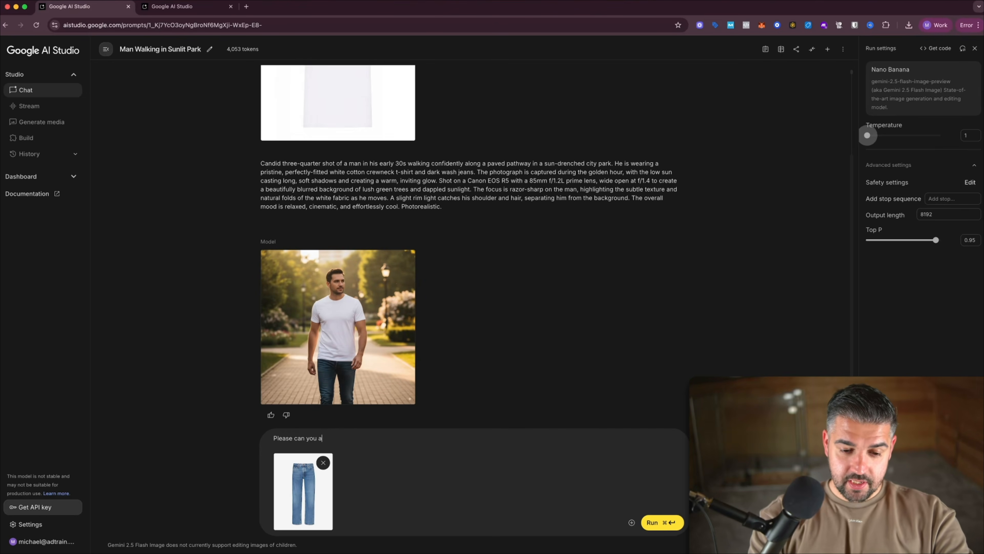
key(BackSpace)
key(BackSpace)
key(BackSpace)
text(dd th)
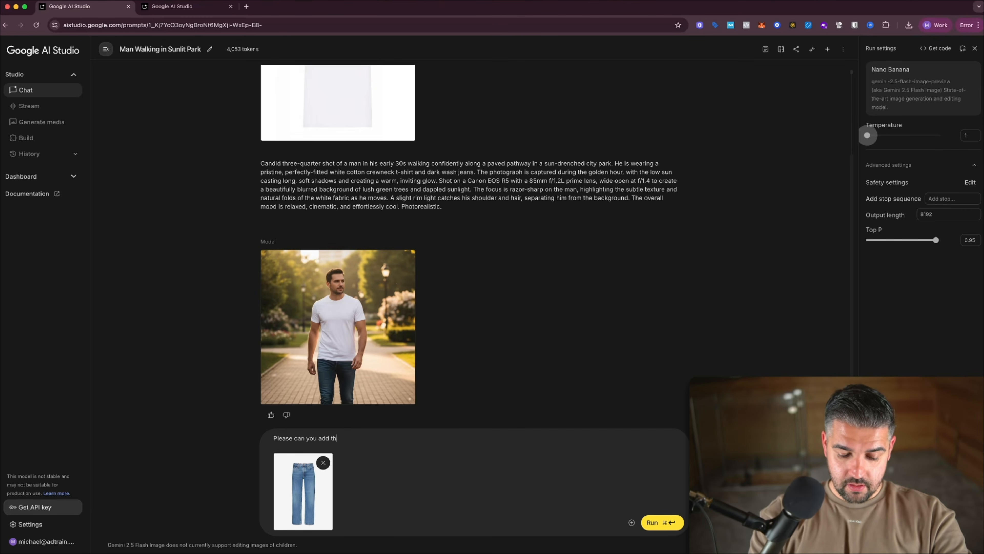
text(ese jeans to)
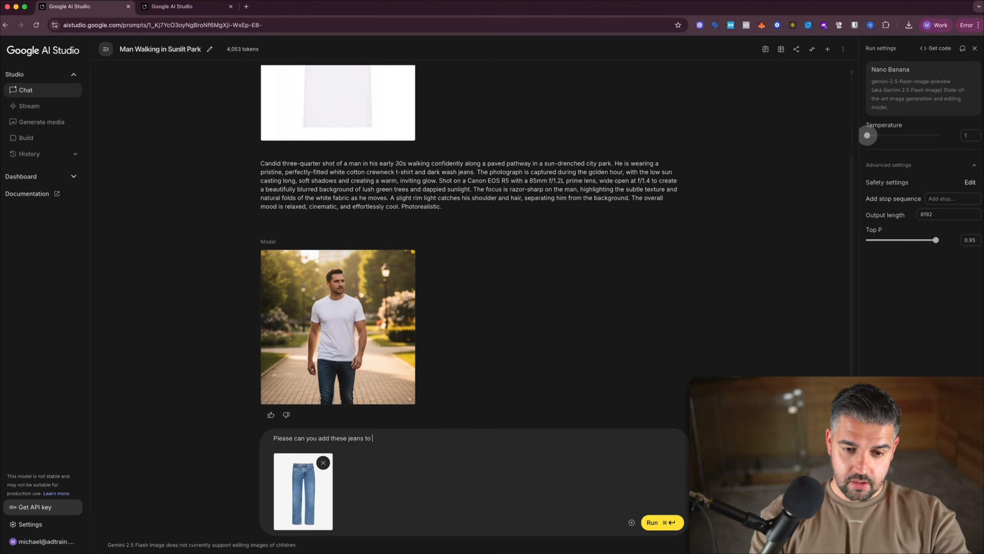
text( the photo)
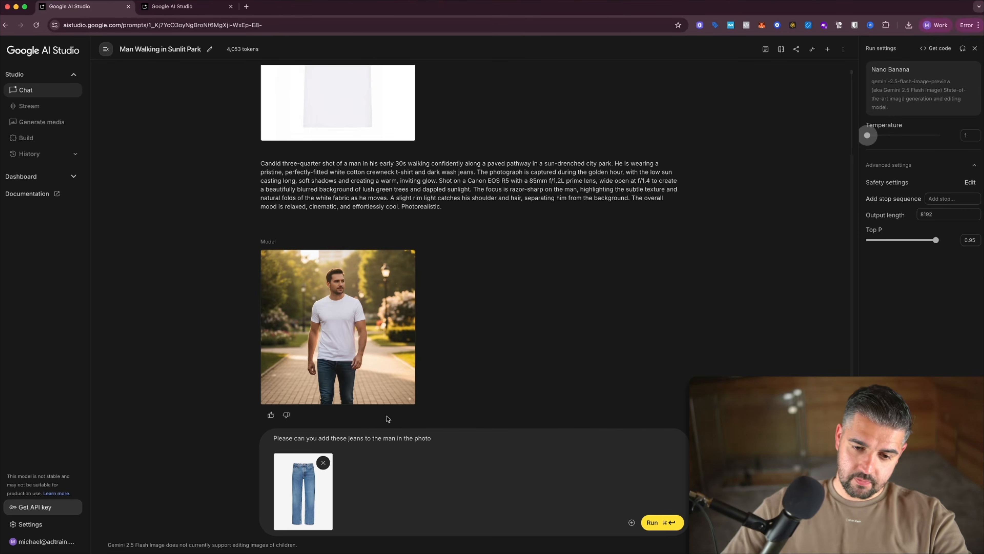
click(415, 437)
text(same)
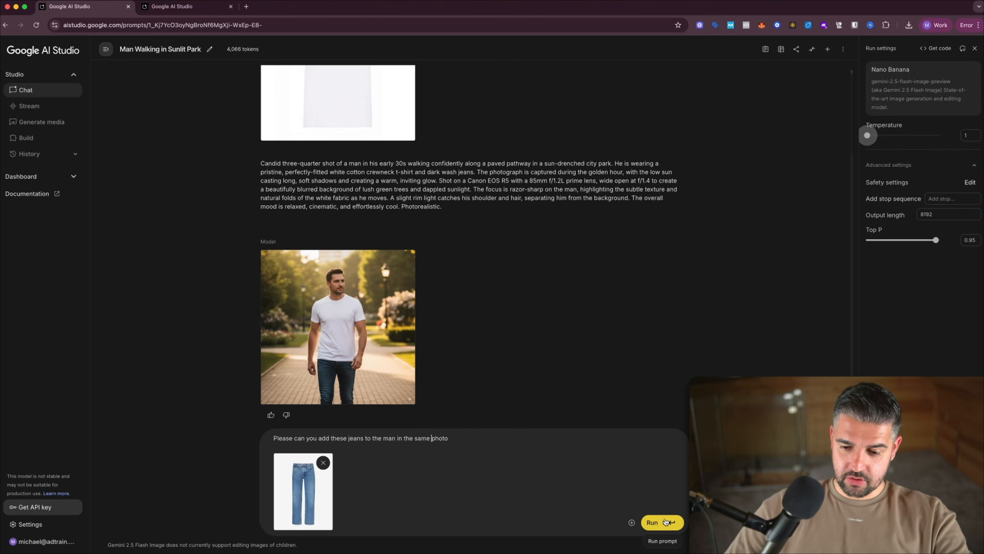
click(666, 522)
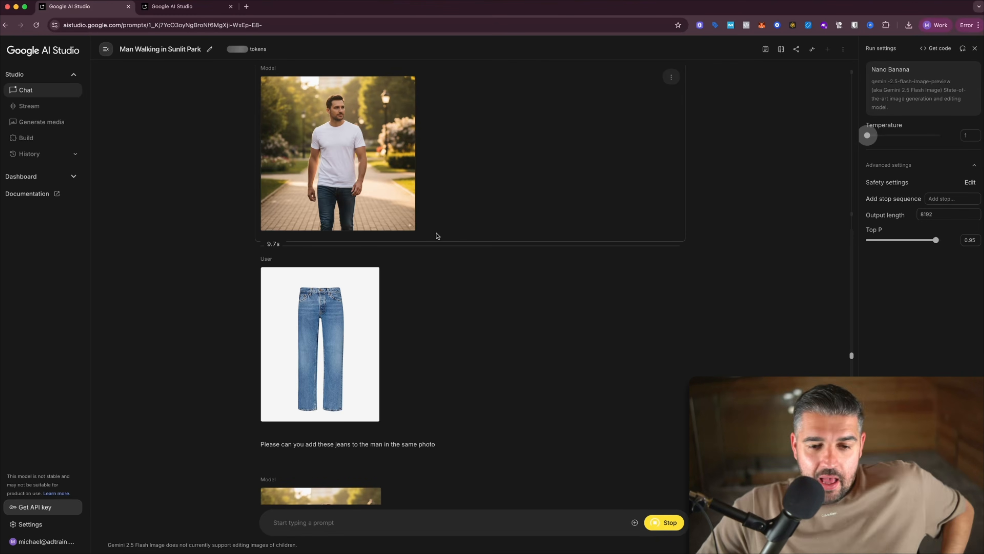
Enlarge the newly generated park image, examine how the jeans look on the man, and close it
scroll(437, 237, down, 4)
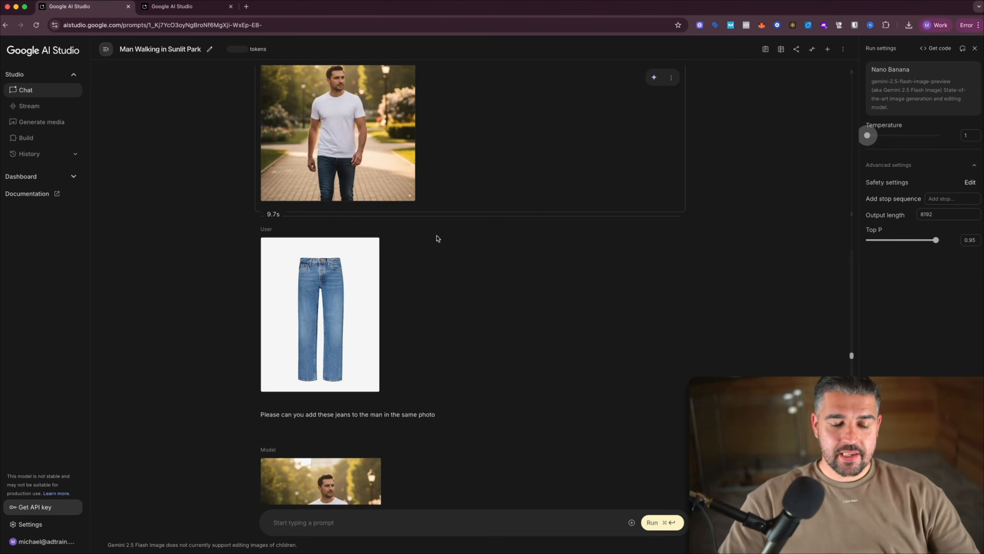
click(328, 441)
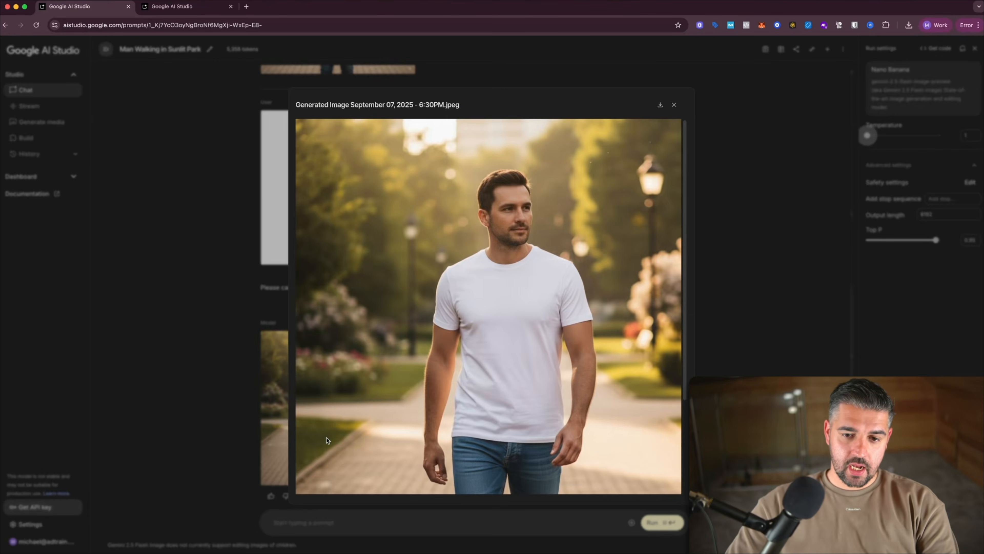
click(507, 385)
key(Escape)
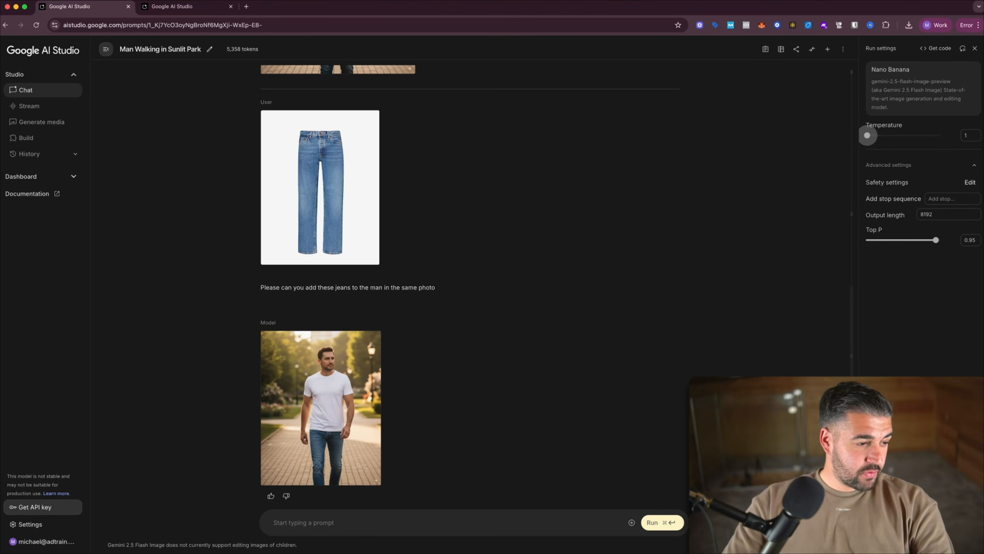
Attach the boot image and run the prompt "Please can you pull the camera back so the mans feet are visible and add these shoes to him please"
key(super+Tab)
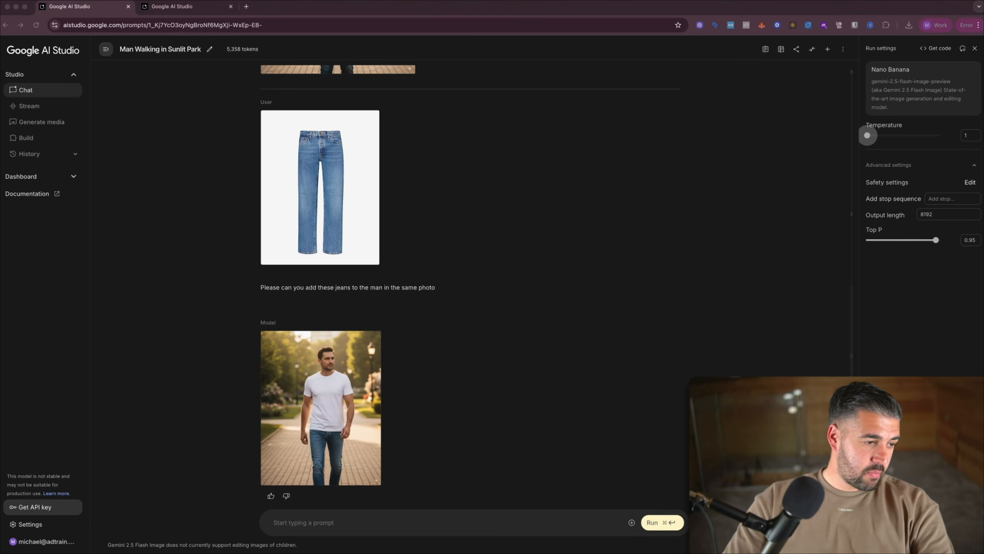
drag(7, 89, 341, 520)
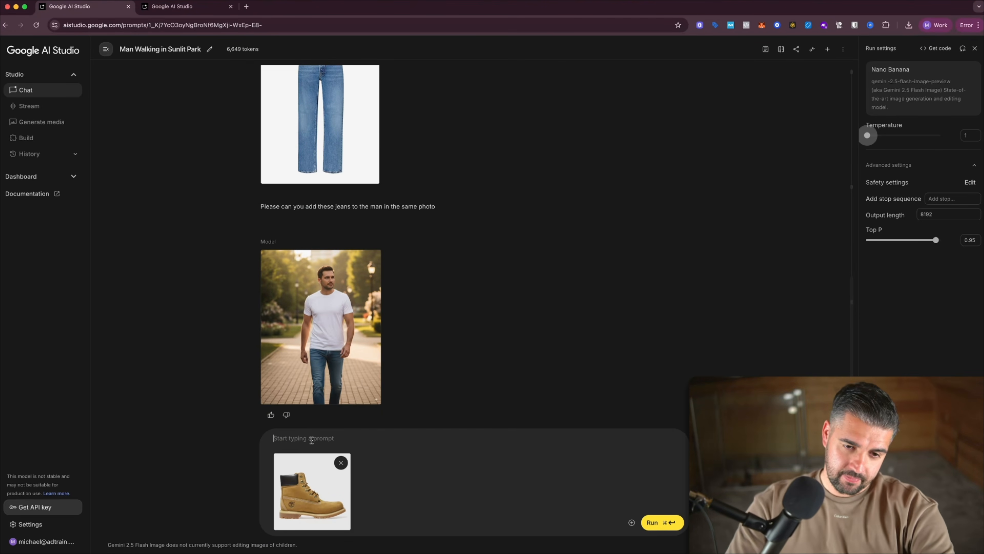
text(Pleas)
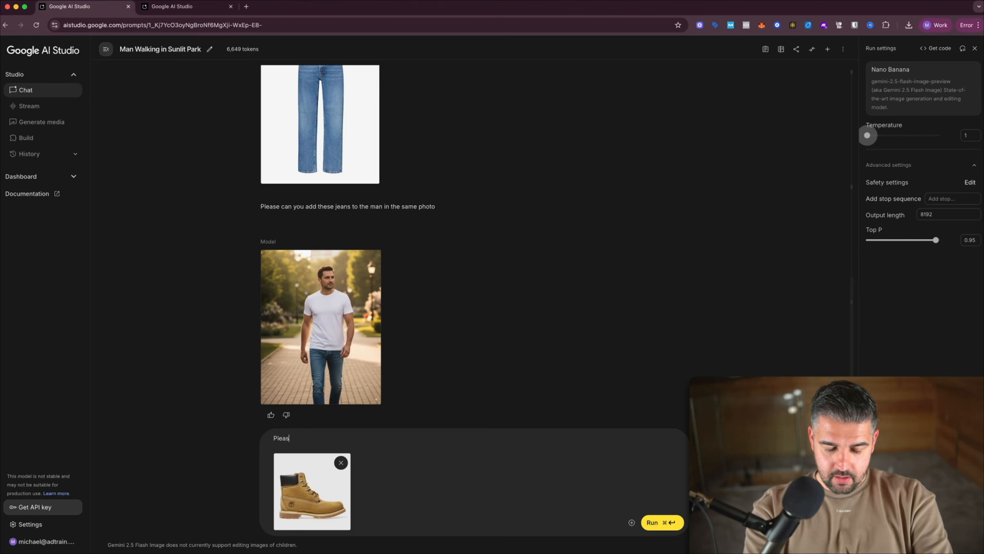
text(e can you pul)
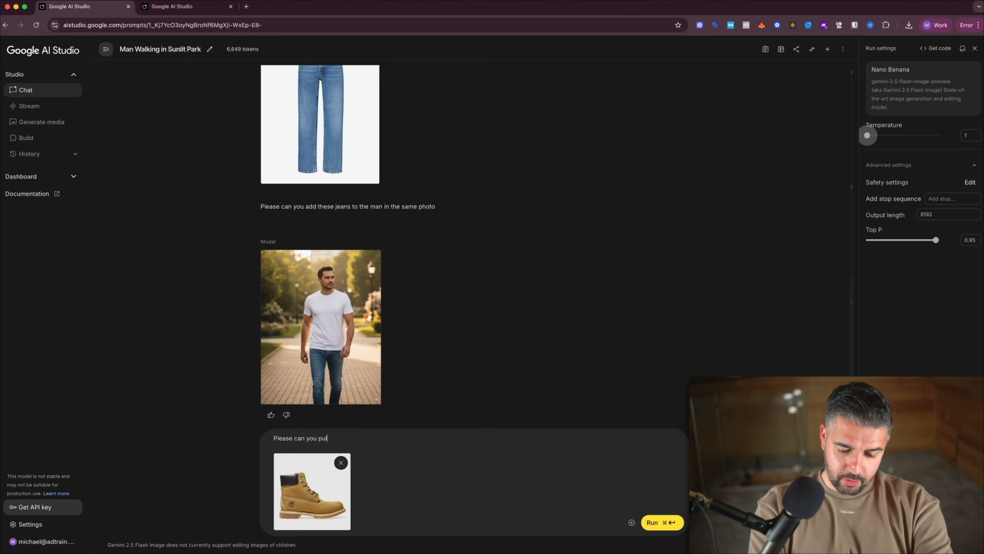
text(l the camera )
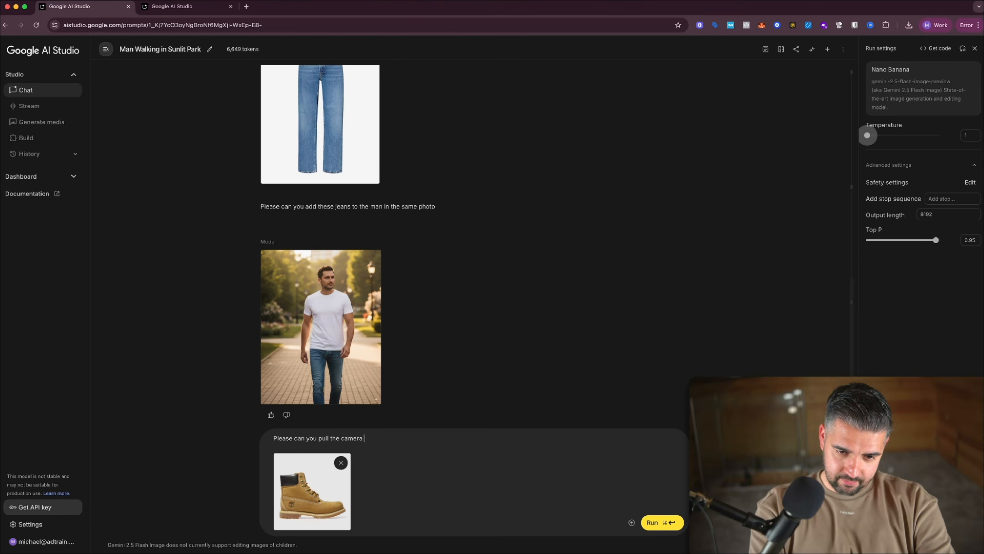
text(back so the mans feet are)
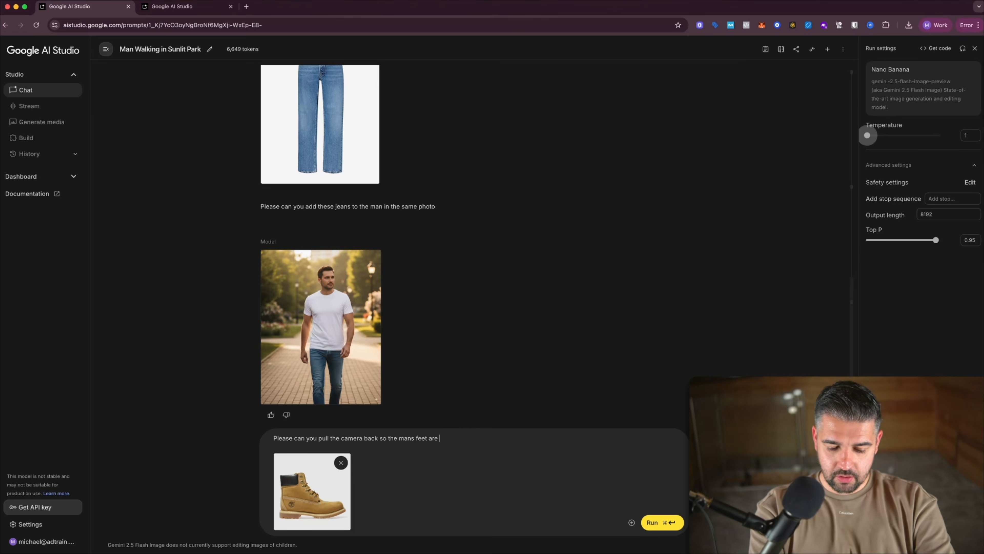
text(nd add these)
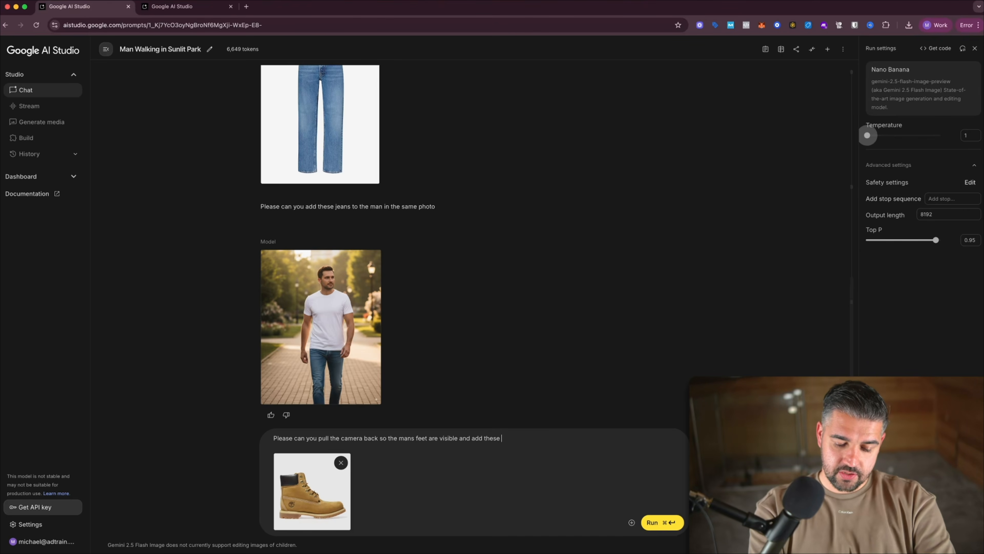
text(shoes to him pl)
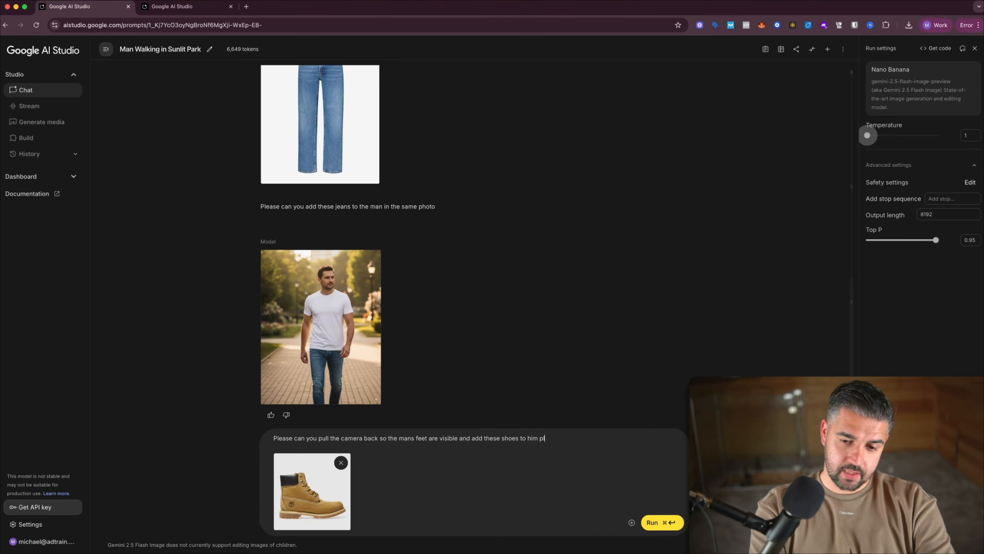
text(ease)
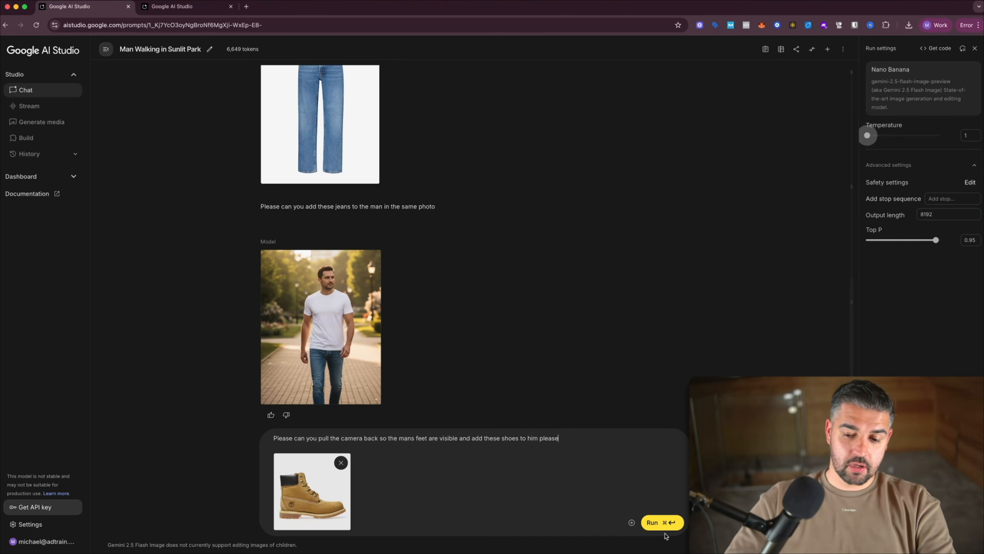
click(655, 523)
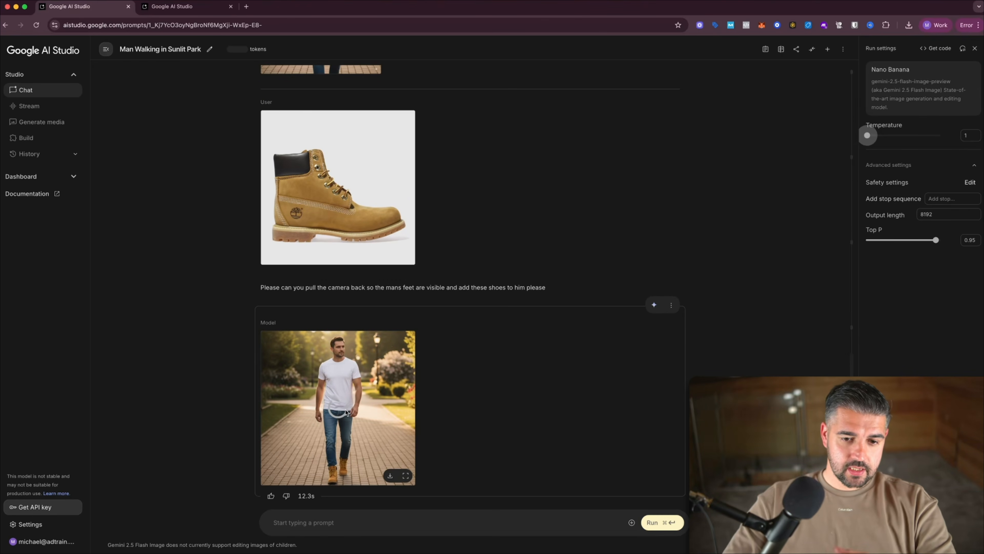
Enlarge the generated full-length image, examine the man's whole outfit down to the boots, and close it
click(341, 396)
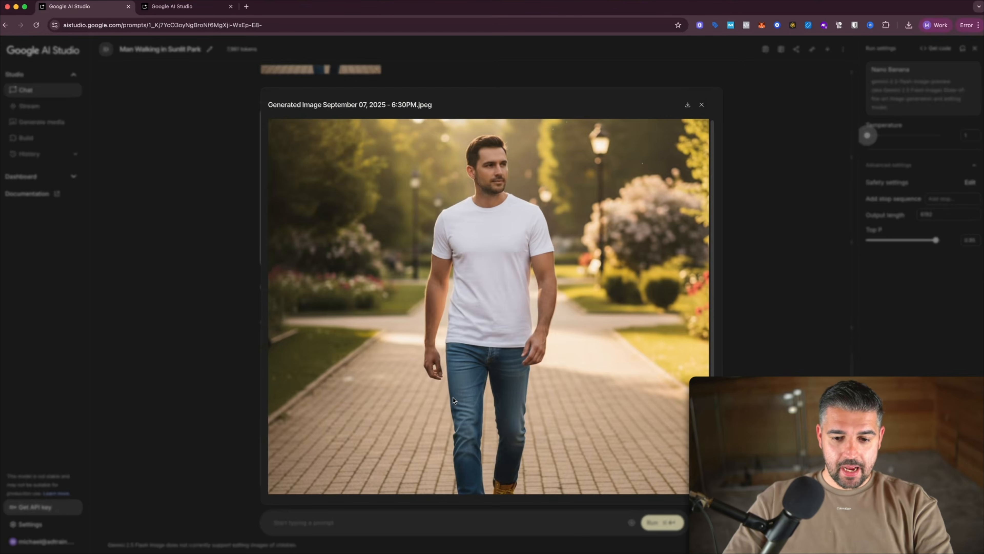
scroll(454, 400, down, 3)
key(super+minus)
key(super+minus)
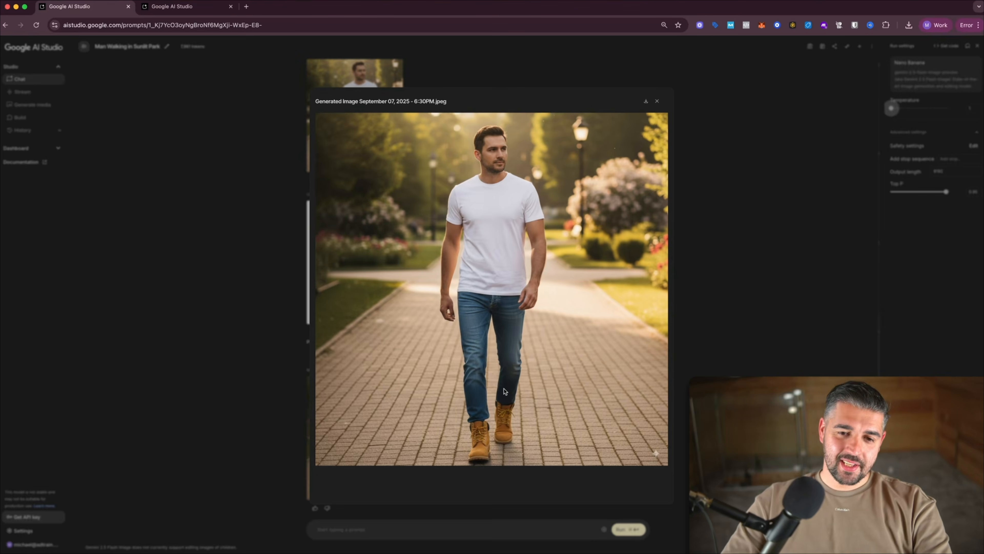
click(703, 319)
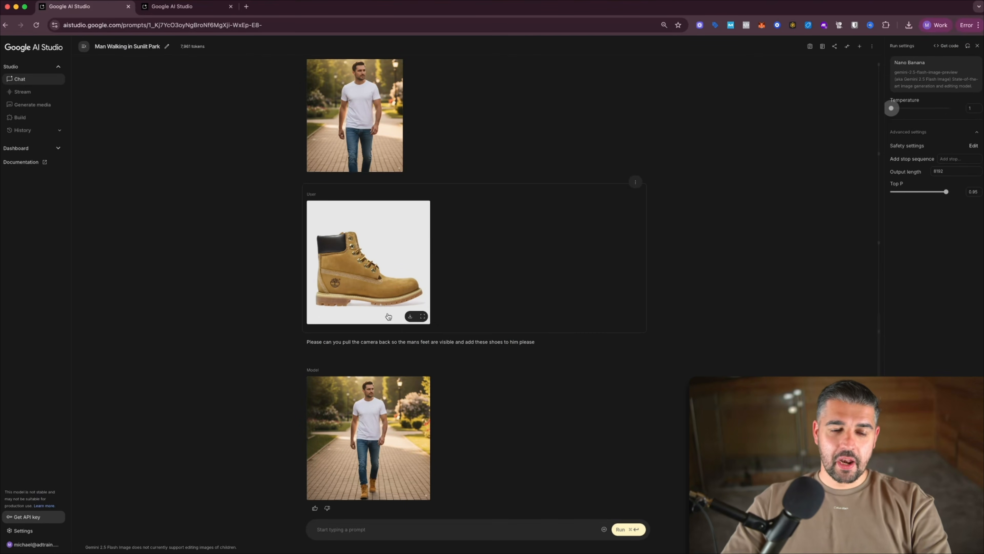